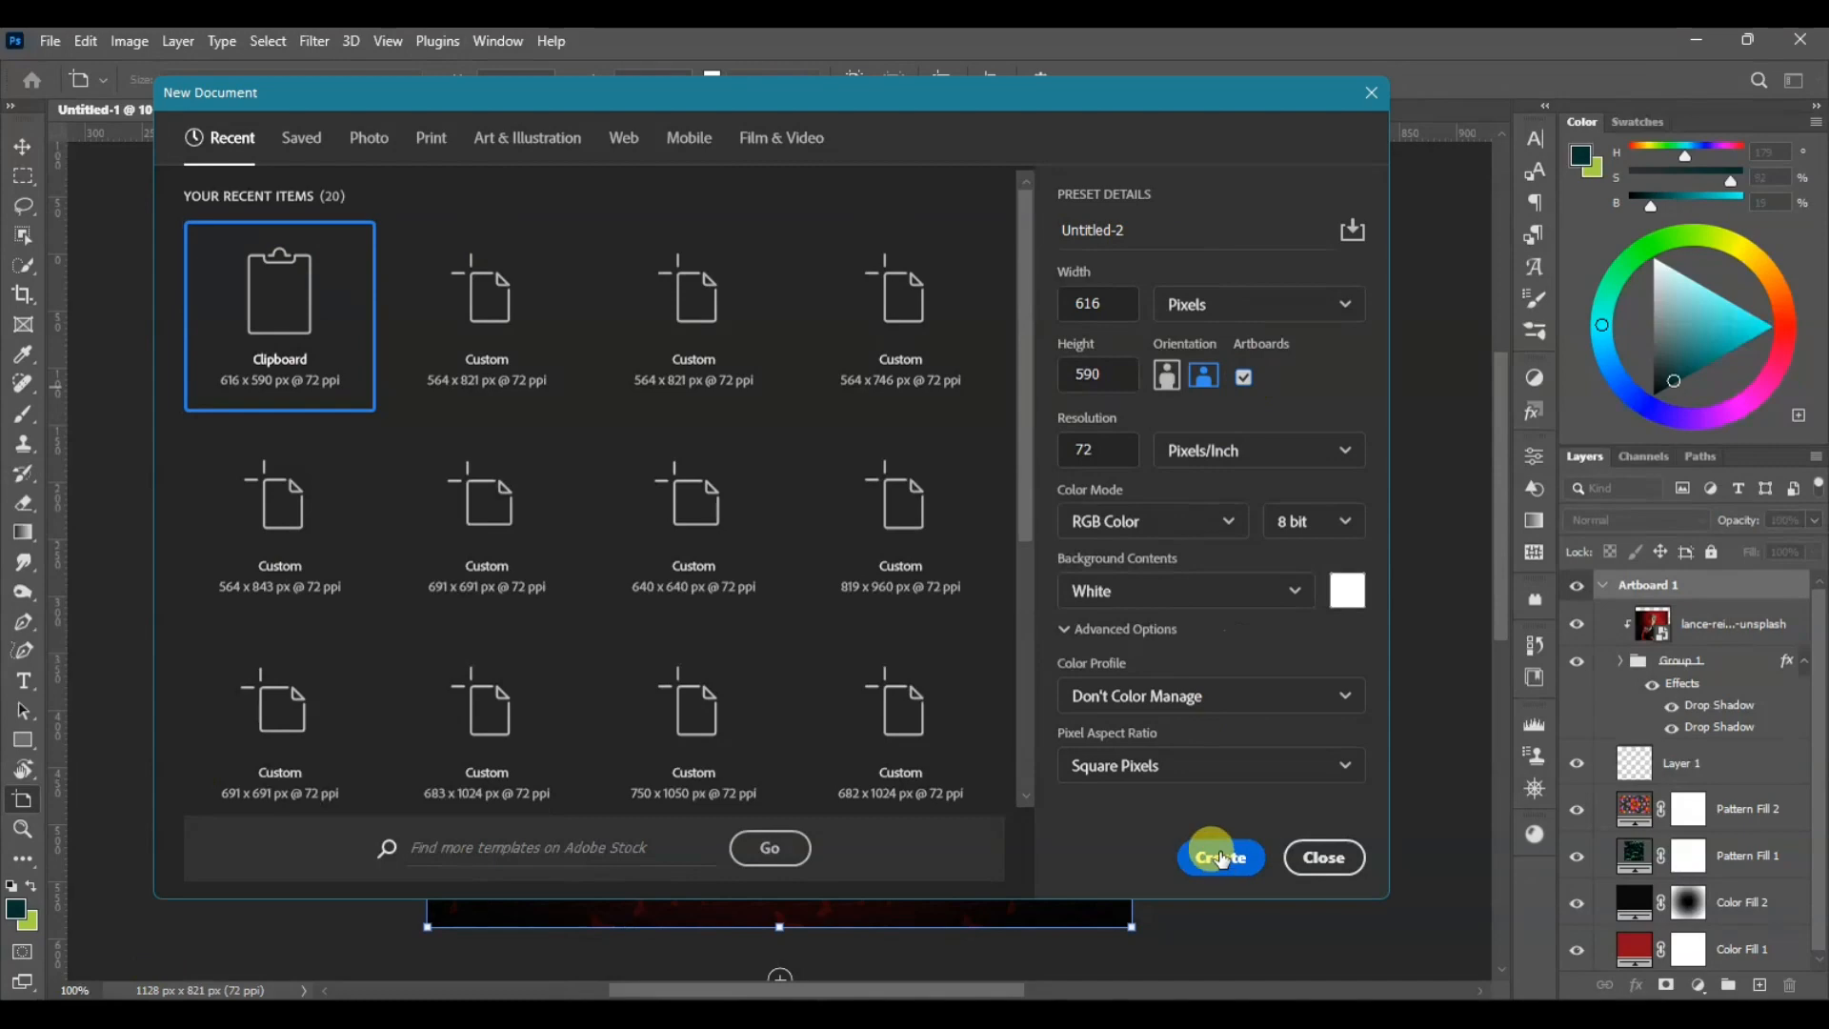
Create a 616 x 590 px artboard document and draw a dark teal rectangle about 89 x 245 px on its left half
{"action": "left_click", "coordinate": [1220, 858]}
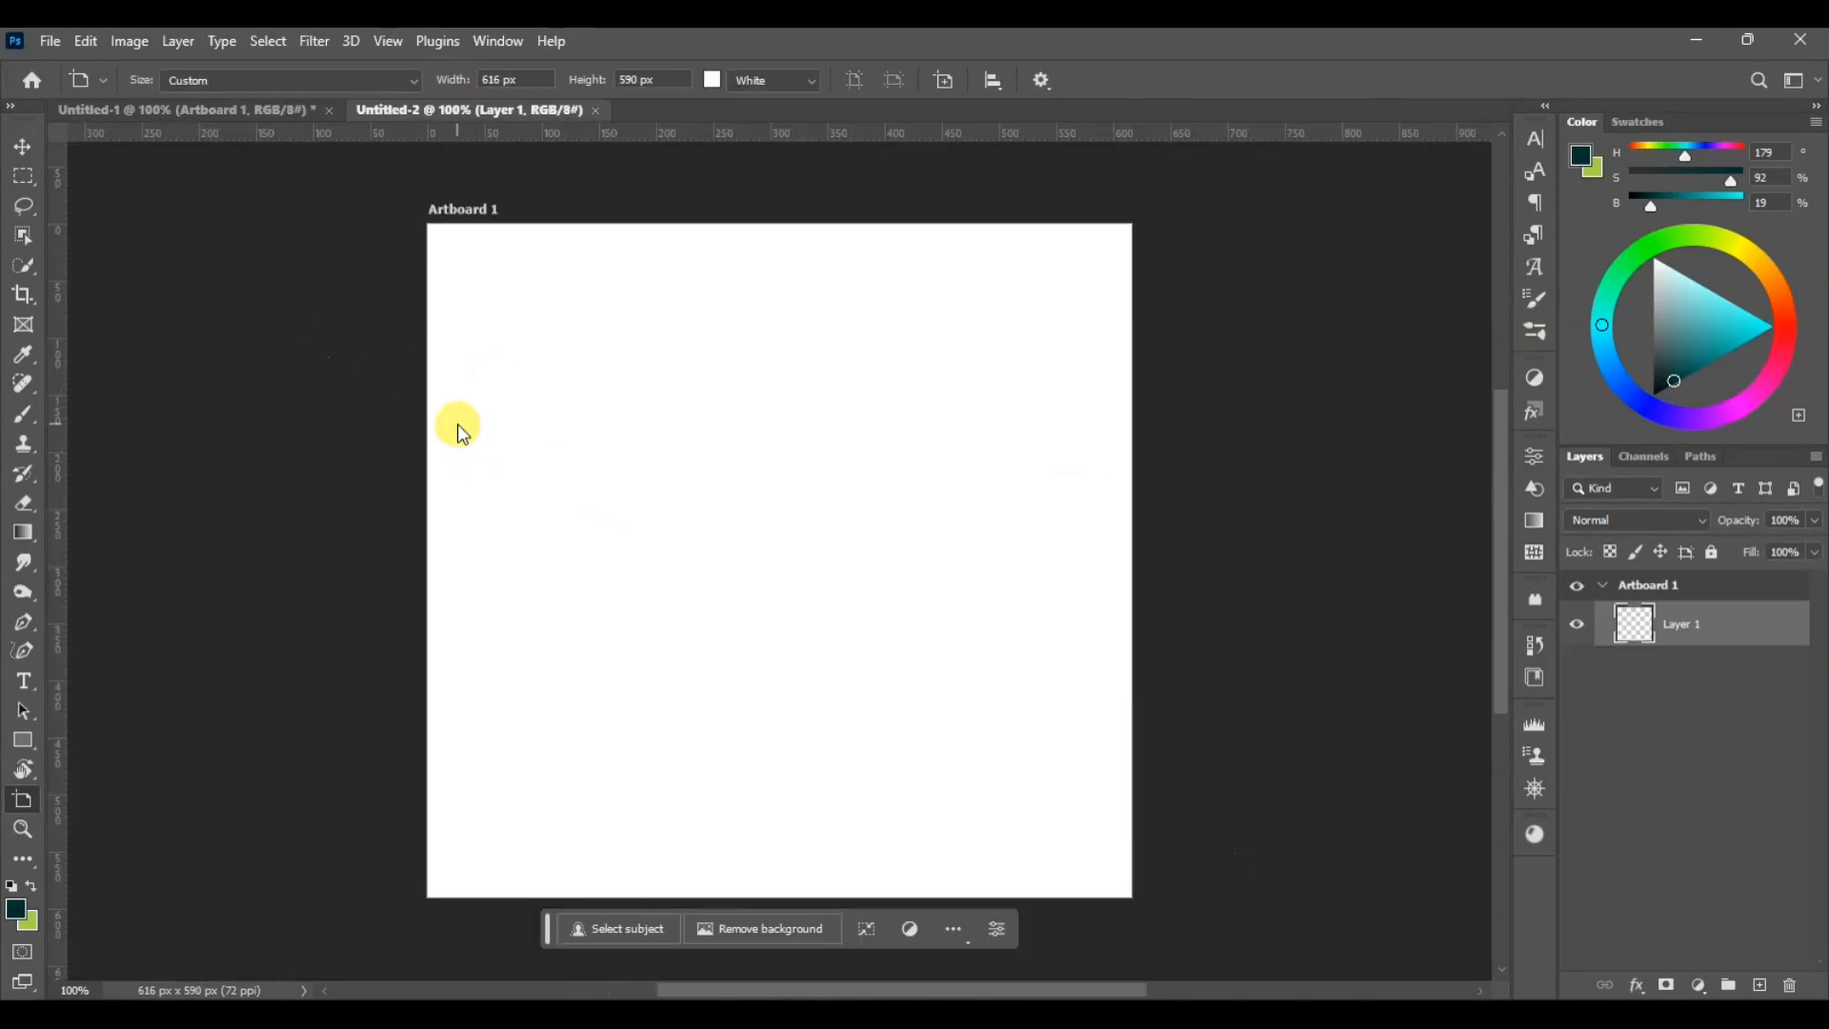
{"action": "left_click", "coordinate": [25, 735]}
{"action": "left_click_drag", "start_coordinate": [557, 422], "coordinate": [657, 701]}
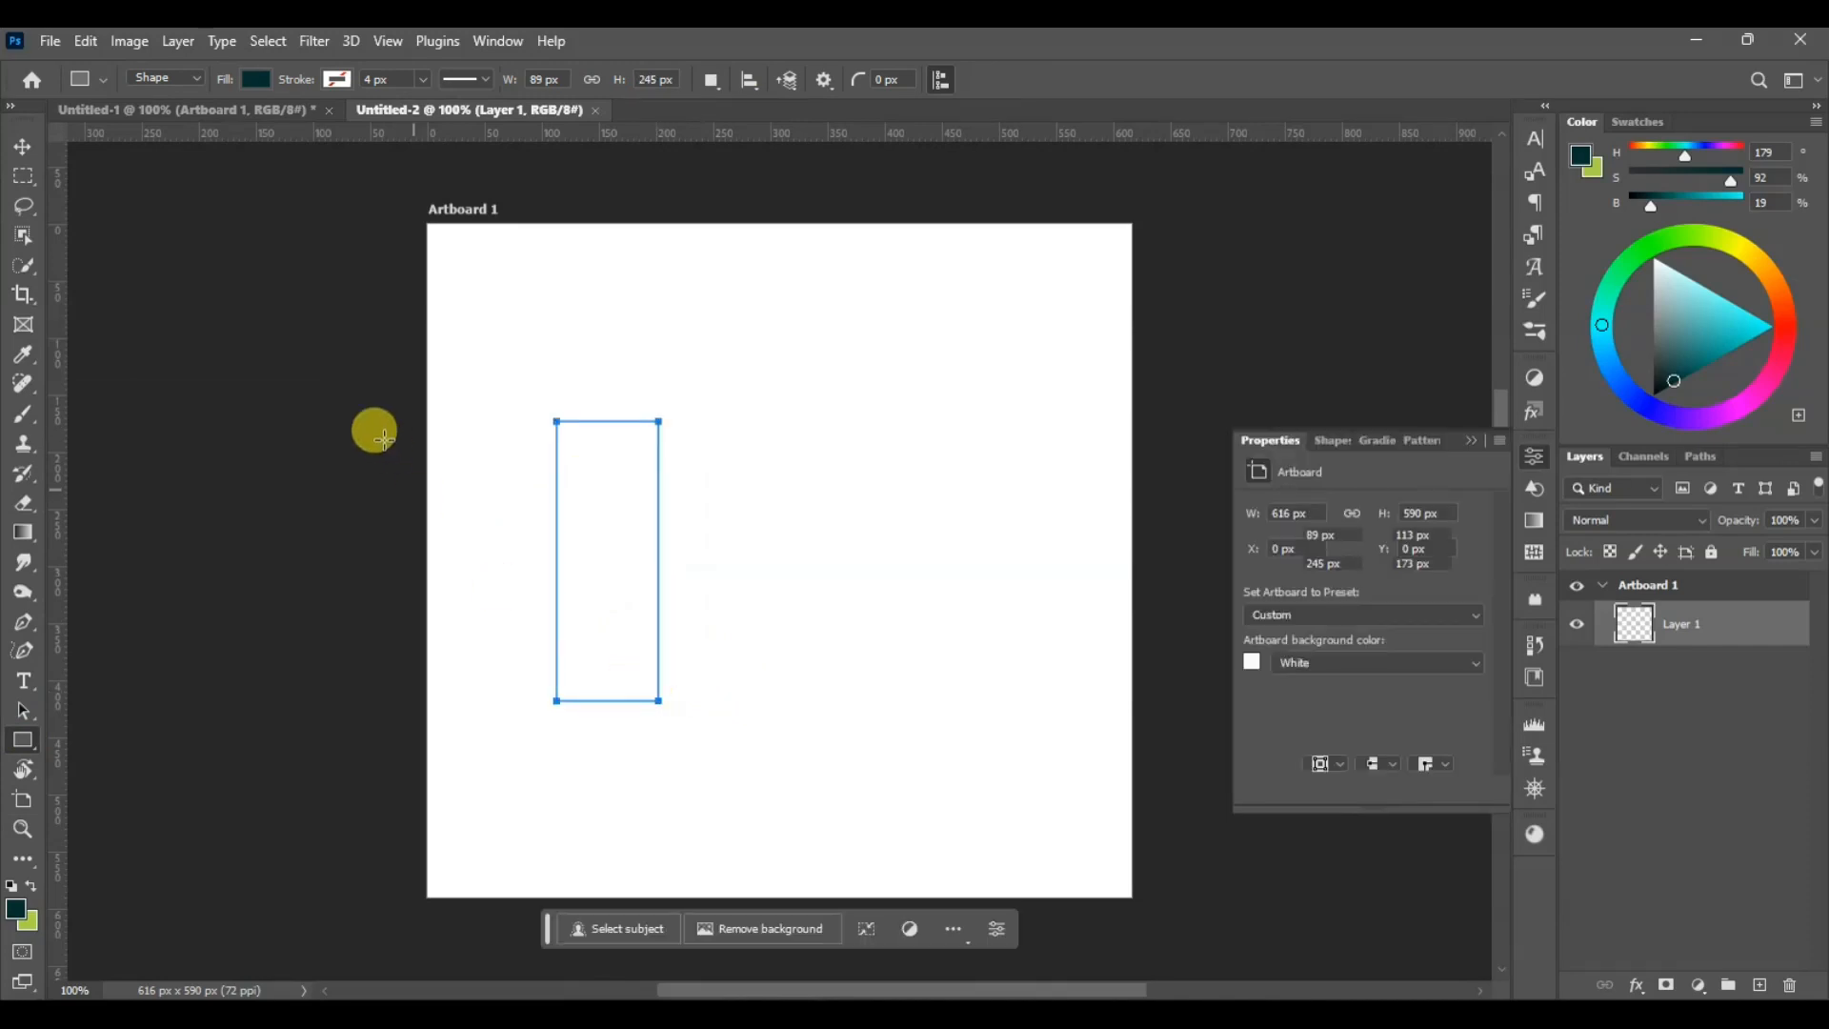
Duplicate the rectangle to its right and increase the copy's height to 322 px
{"action": "left_click", "coordinate": [23, 147]}
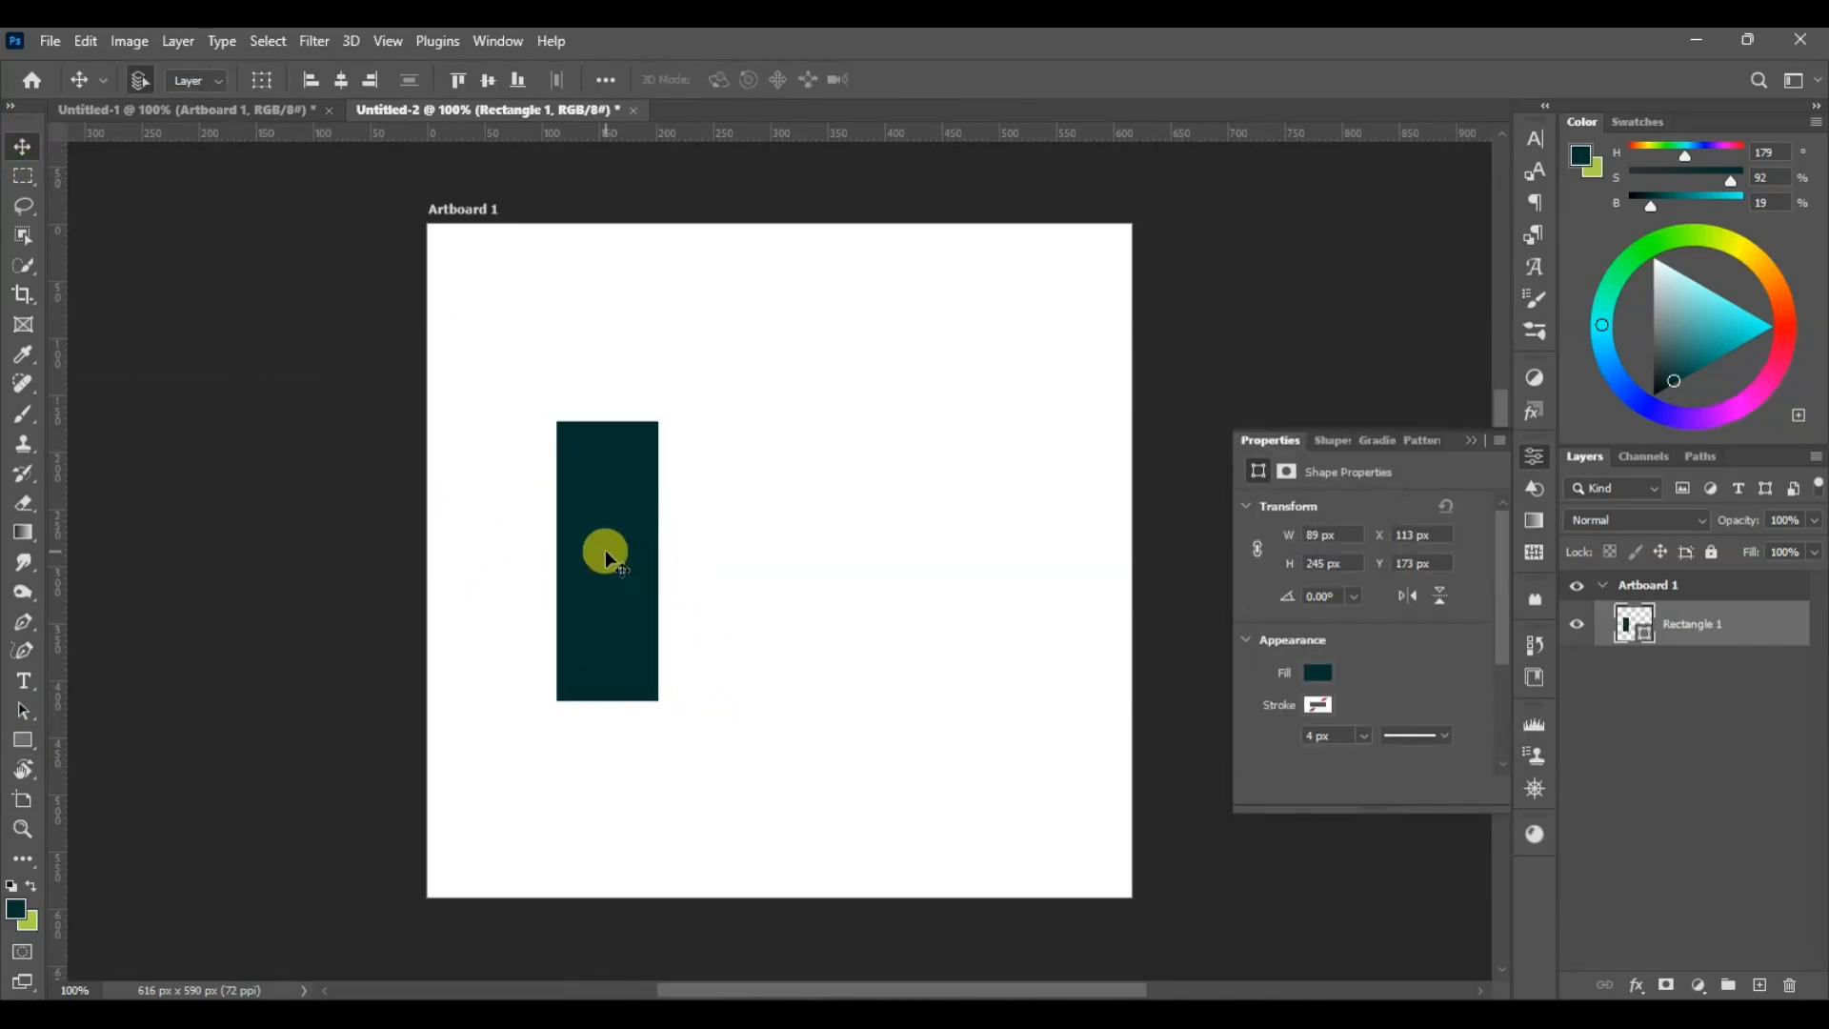
{"action": "left_click_drag", "start_coordinate": [604, 550], "coordinate": [735, 557]}
{"action": "left_click_drag", "start_coordinate": [1289, 569], "coordinate": [1375, 588]}
{"action": "left_click_drag", "start_coordinate": [763, 543], "coordinate": [895, 512]}
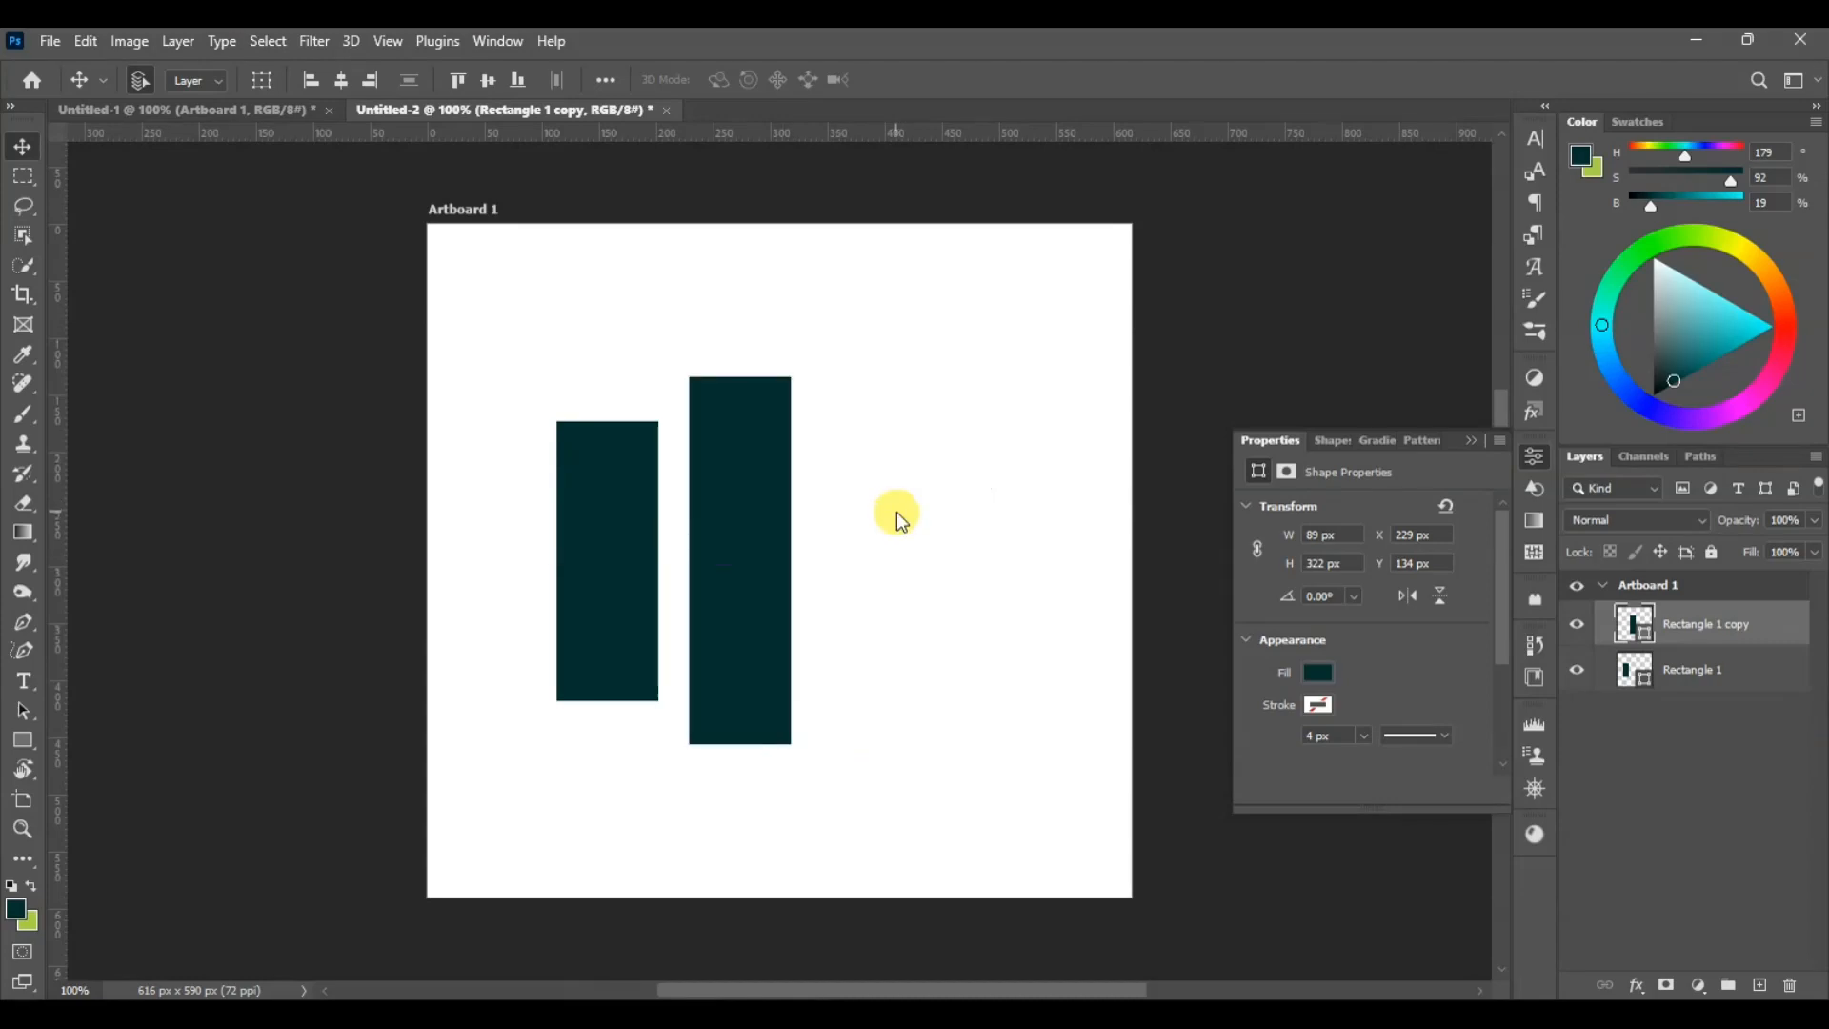
{"action": "key", "text": "Delete"}
{"action": "key", "text": "ctrl+z"}
Duplicate the short rectangle to the far side of the tall one and shift this copy 60 px further right
{"action": "left_click_drag", "start_coordinate": [617, 557], "coordinate": [898, 564]}
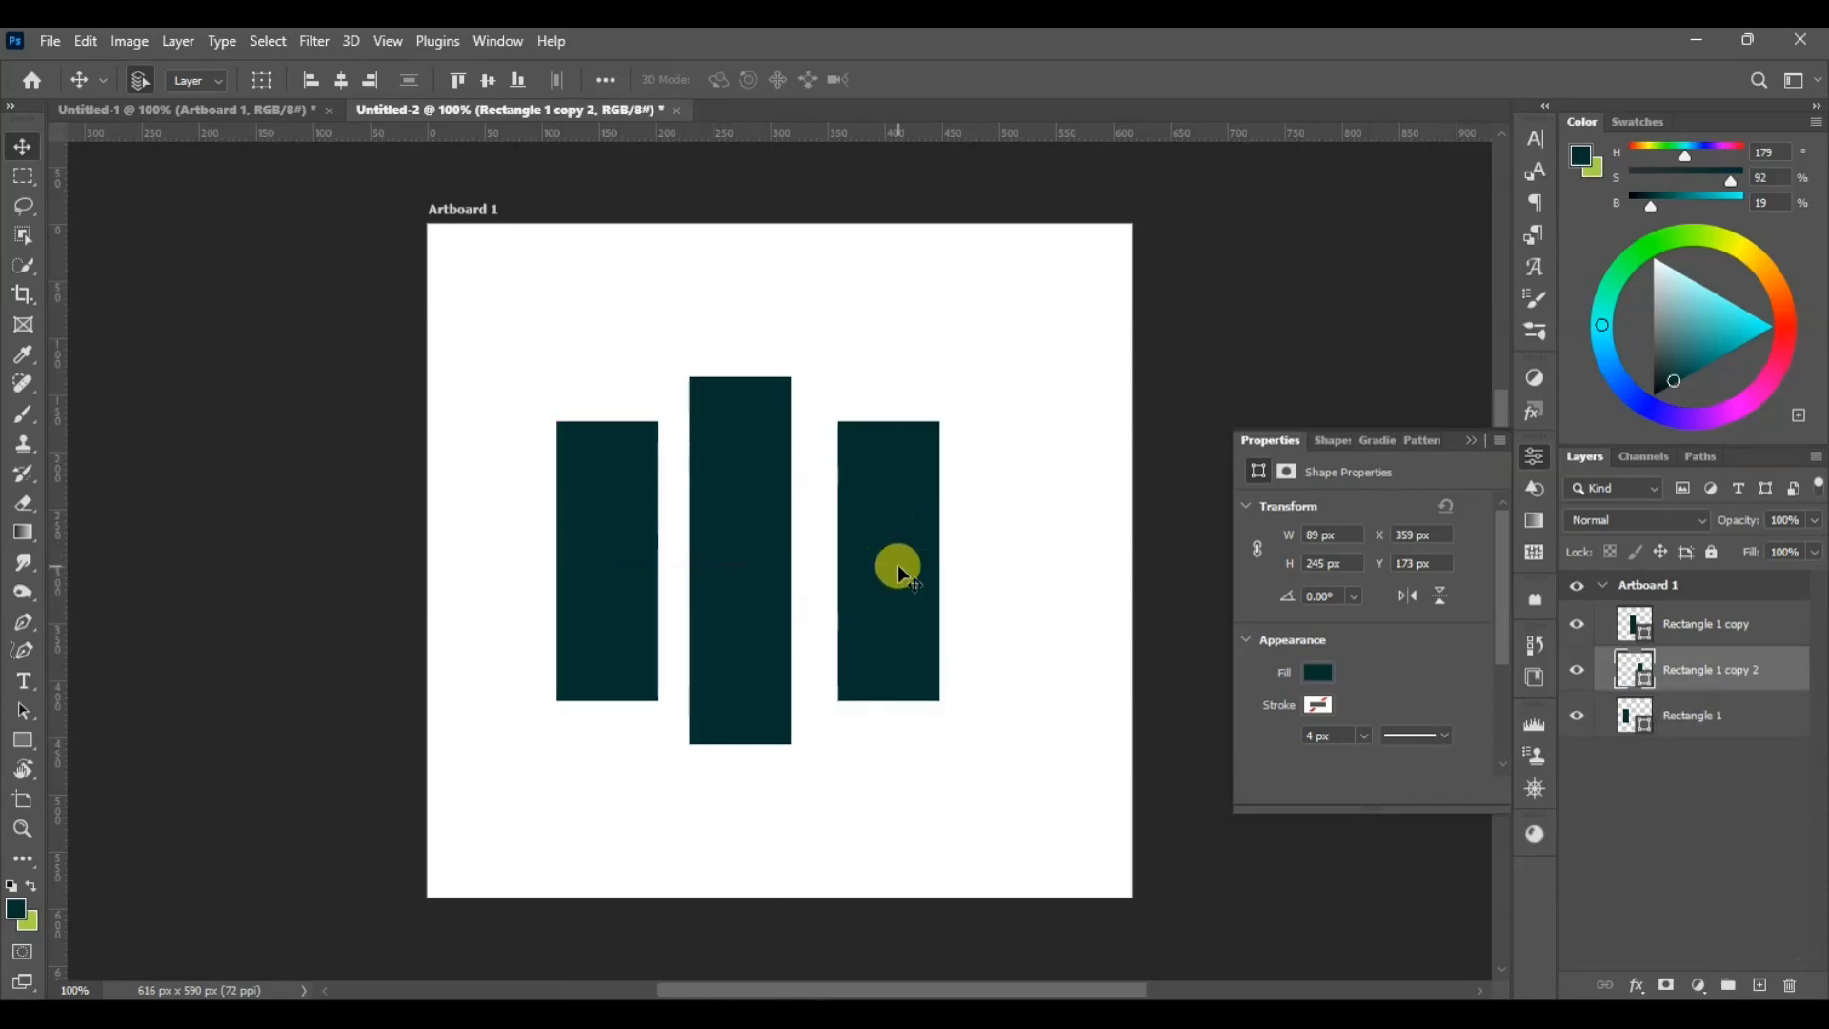
{"action": "key", "text": "shift+Right"}
{"action": "key", "text": "shift+Right"}
{"action": "key", "text": "shift+Right"}
{"action": "key", "text": "shift+Right"}
{"action": "key", "text": "shift+Right"}
{"action": "key", "text": "shift+Right"}
Enlarge the tall middle rectangle to about 147 x 393 px and place it between the two side rectangles
{"action": "left_click", "coordinate": [753, 563]}
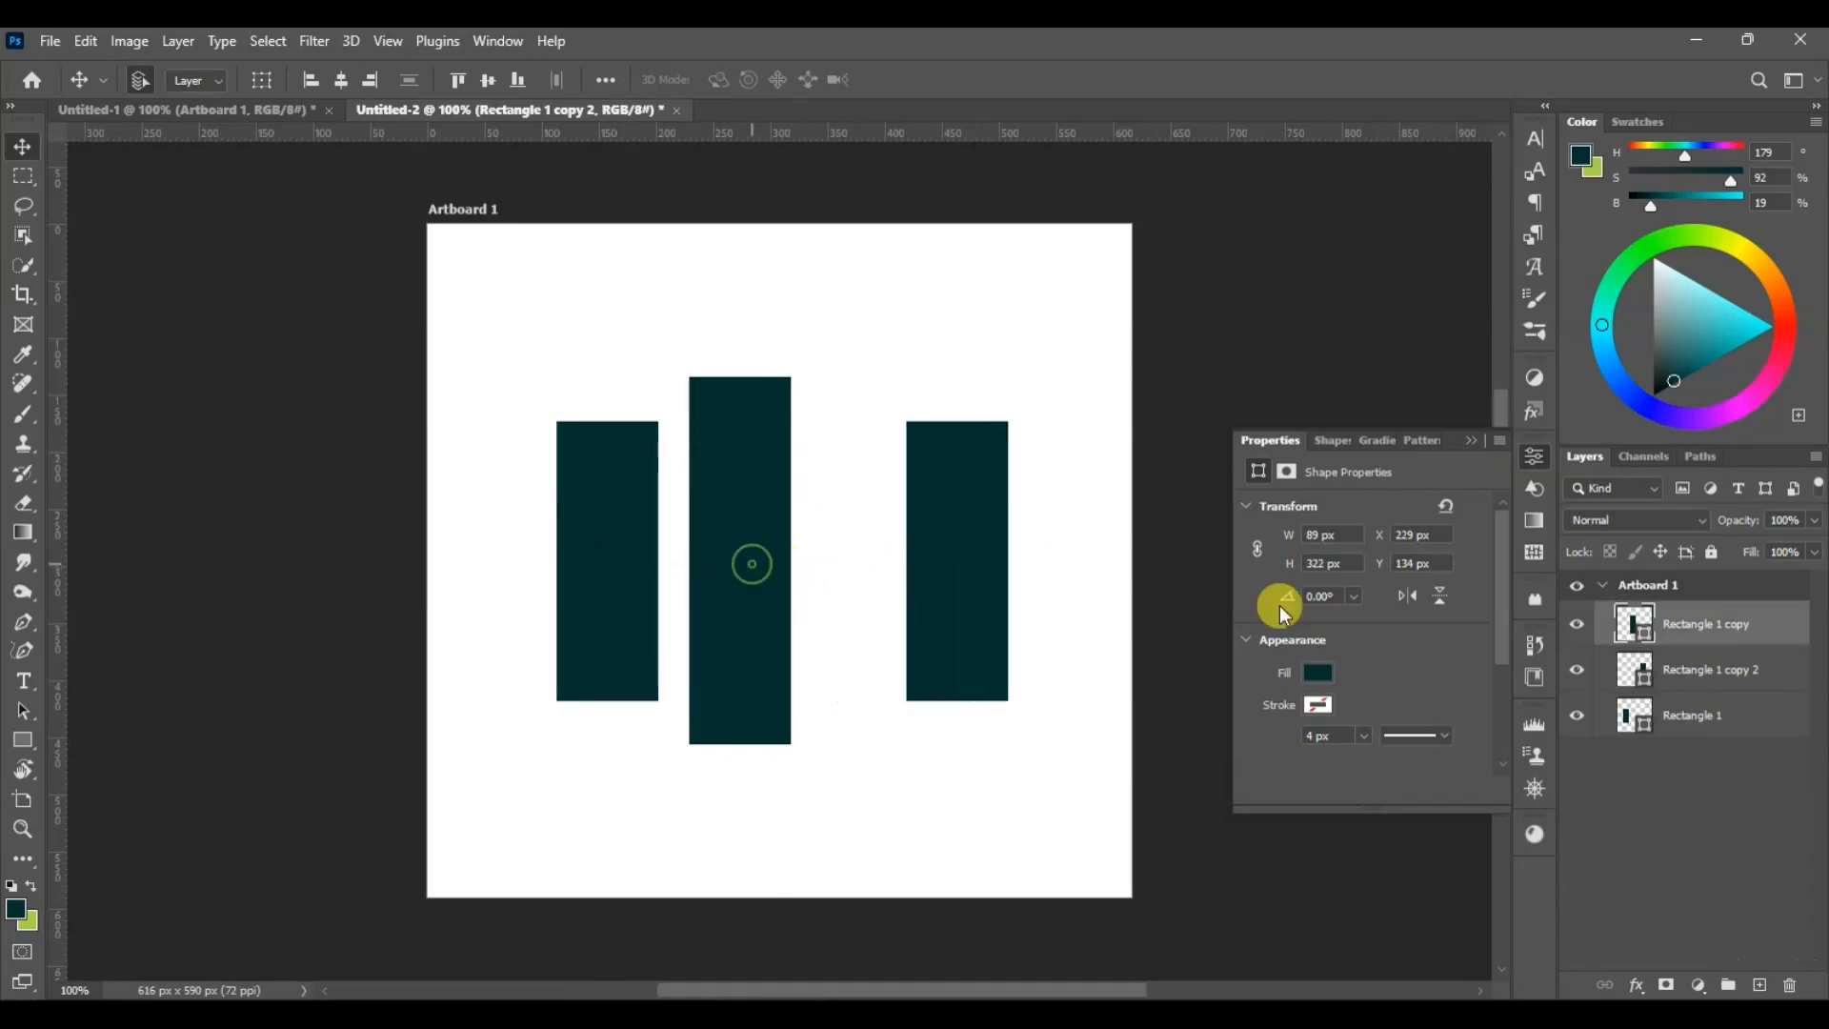
{"action": "left_click_drag", "start_coordinate": [1286, 543], "coordinate": [1360, 563]}
{"action": "left_click_drag", "start_coordinate": [813, 595], "coordinate": [821, 541]}
{"action": "left_click_drag", "start_coordinate": [497, 541], "coordinate": [1056, 592]}
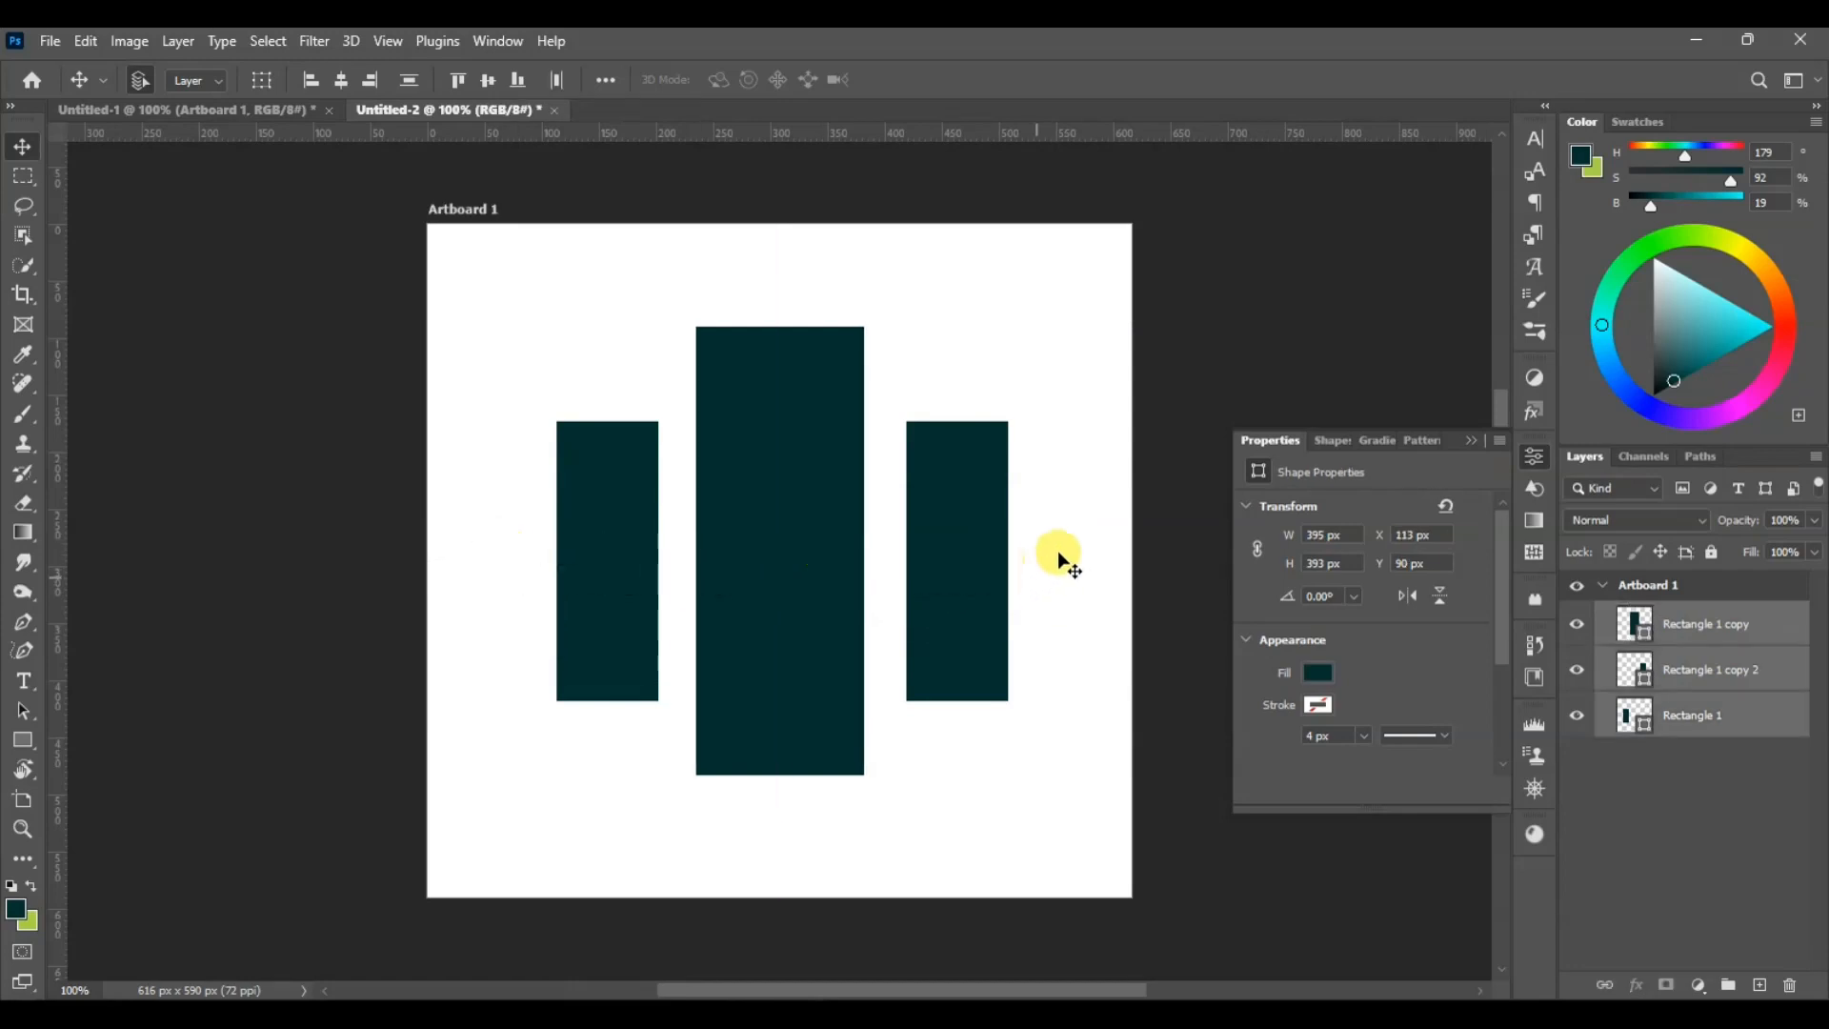
{"action": "left_click", "coordinate": [1057, 558]}
Move the right rectangle 20 px left and the left rectangle 20 px right, closer to the middle one
{"action": "left_click", "coordinate": [953, 564]}
{"action": "key", "text": "shift+Left"}
{"action": "key", "text": "shift+Left"}
{"action": "left_click", "coordinate": [619, 576]}
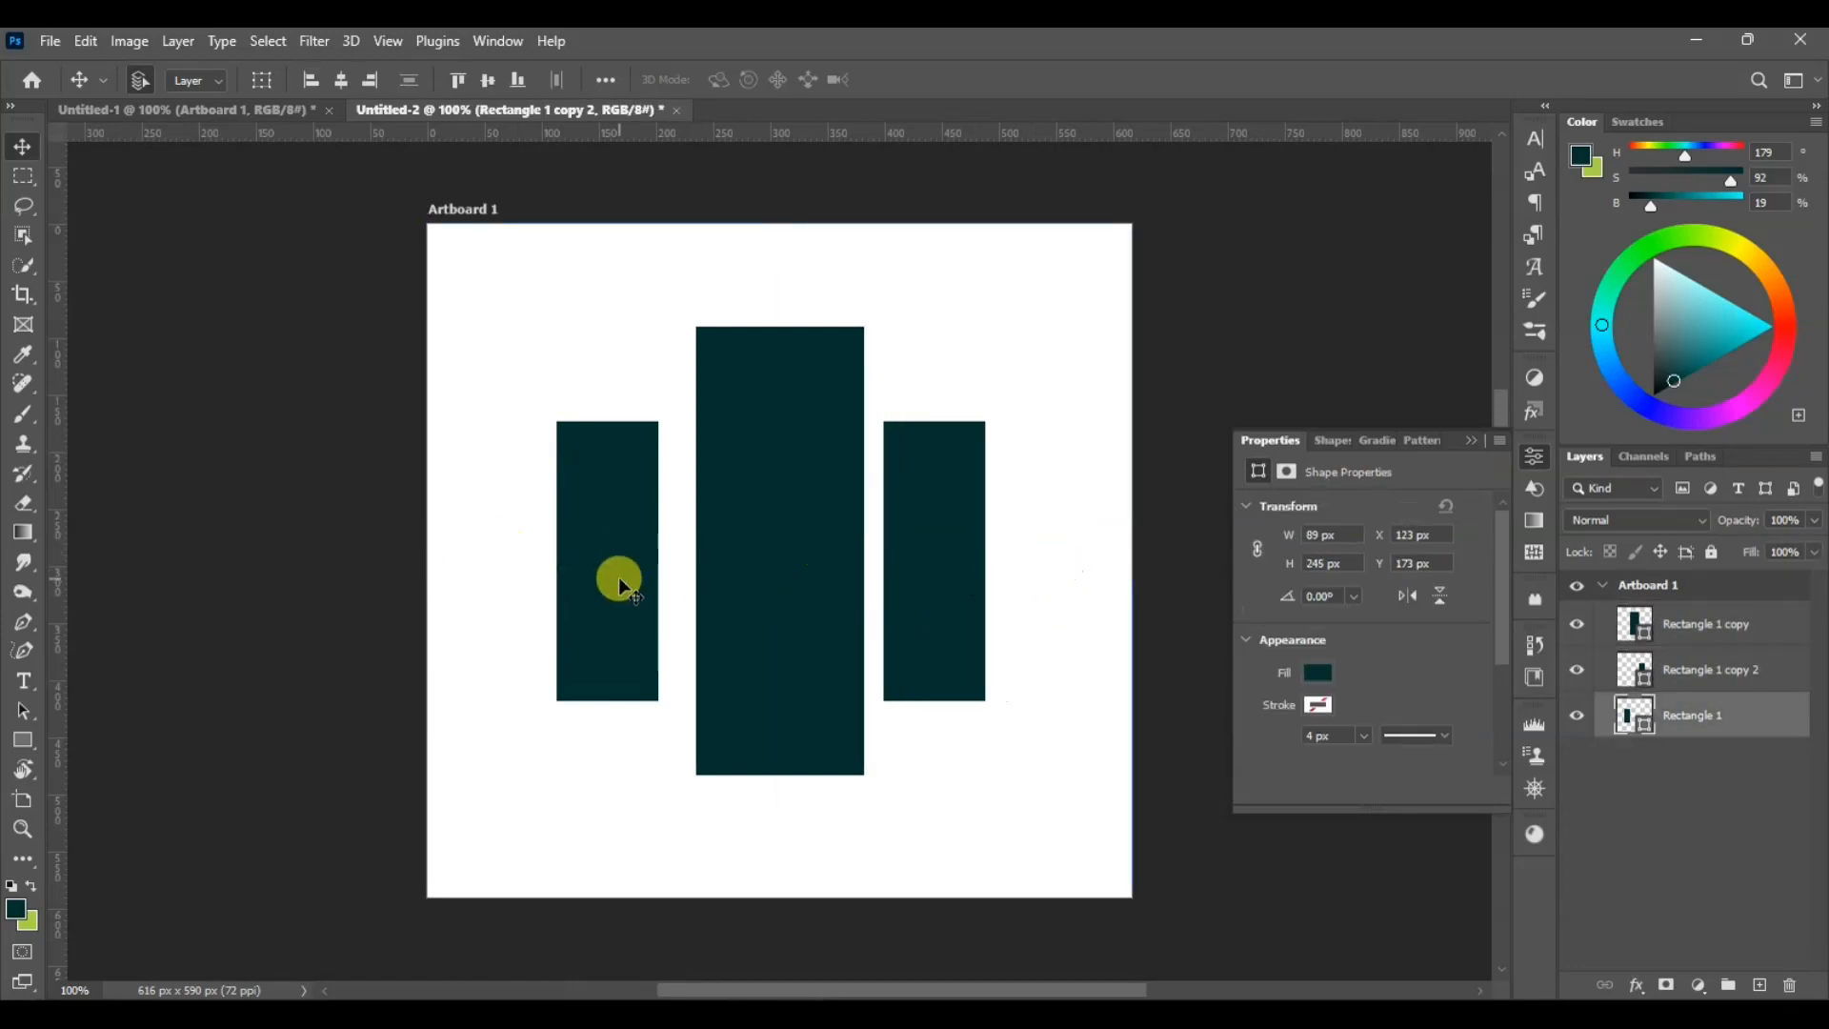
{"action": "key", "text": "shift+Right"}
{"action": "key", "text": "shift+Right"}
Distribute the three rectangles evenly in the horizontal direction
{"action": "left_click_drag", "start_coordinate": [551, 545], "coordinate": [1060, 619]}
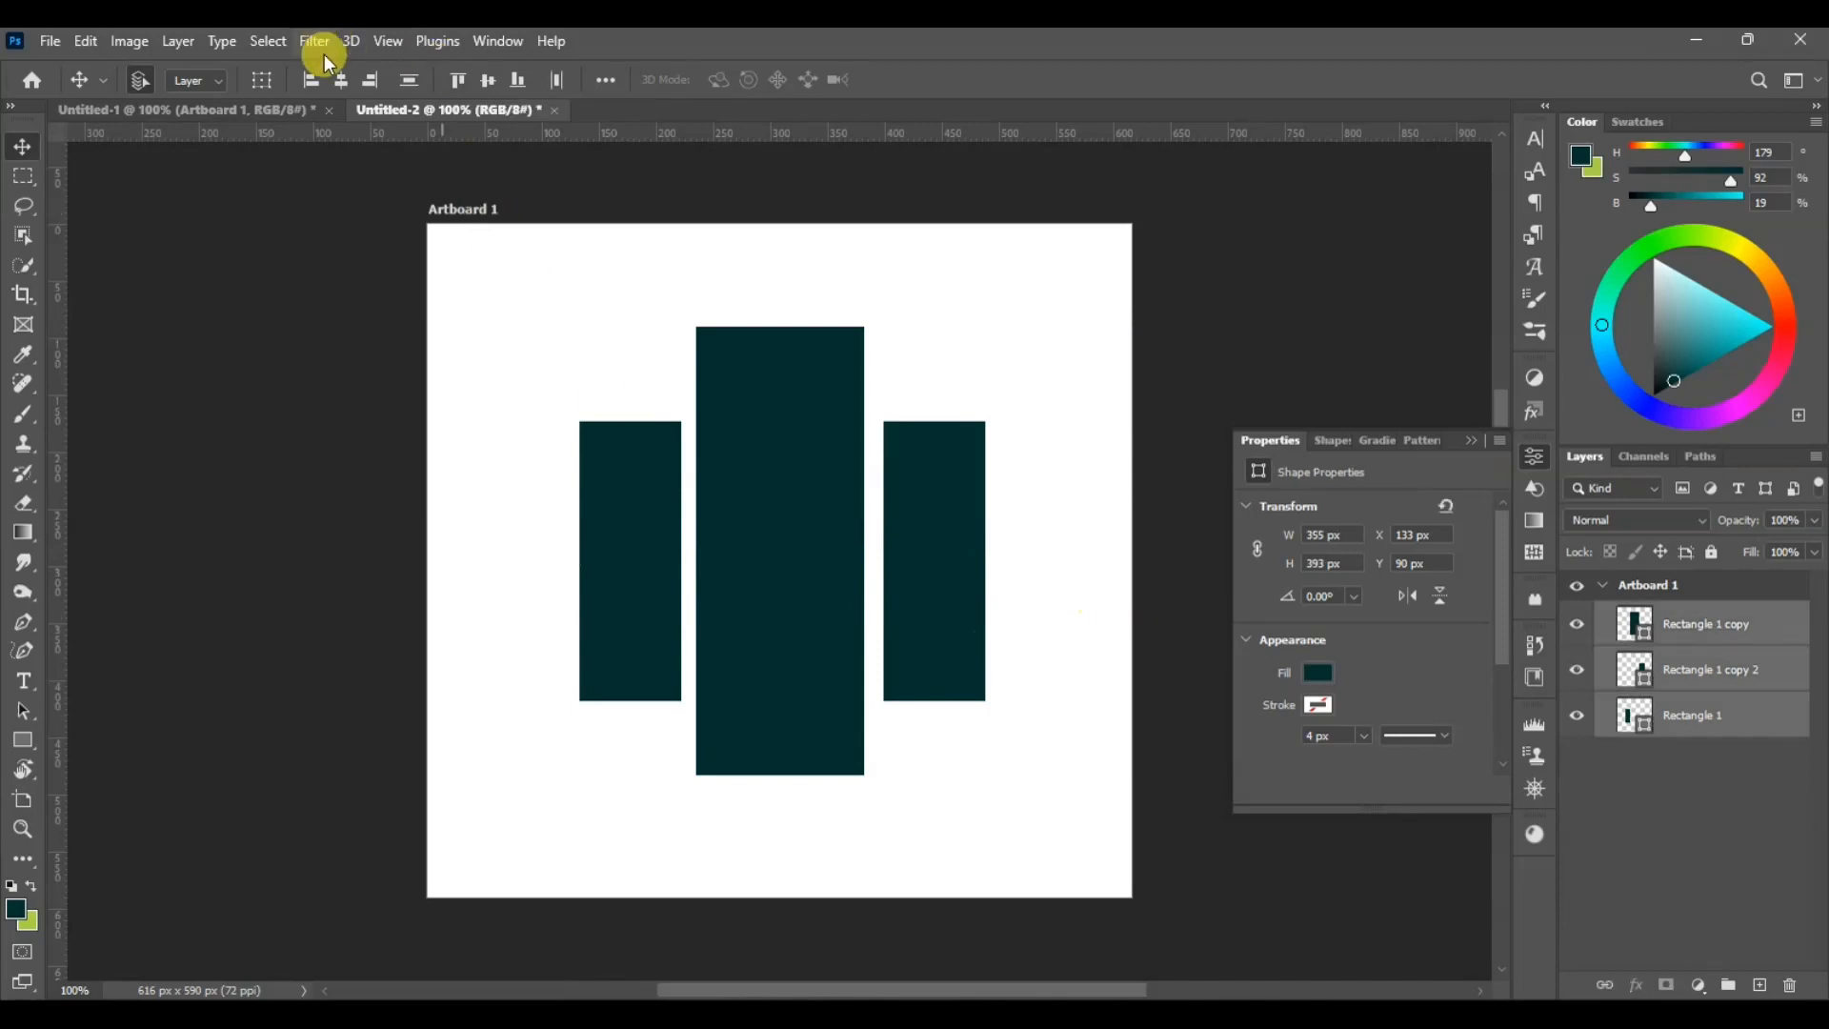
{"action": "left_click", "coordinate": [560, 84]}
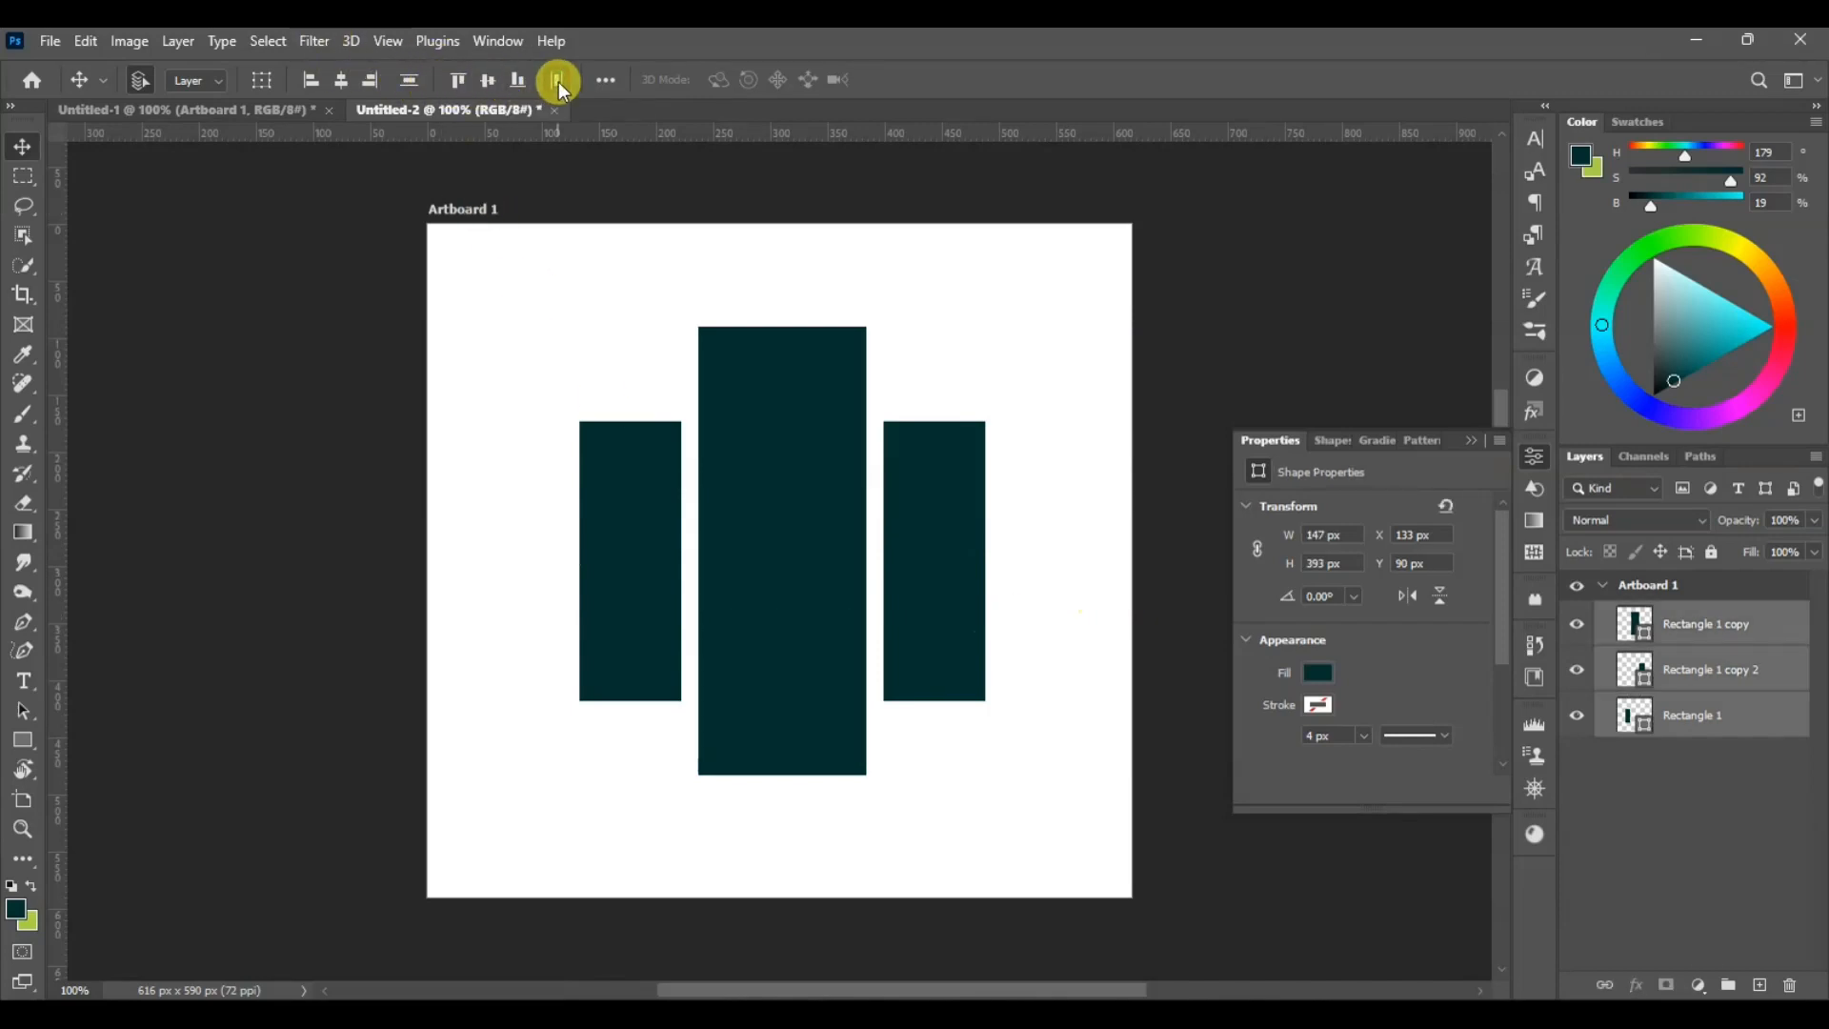
{"action": "left_click", "coordinate": [1069, 552]}
Shift all three rectangles about 13 px to the left and group them
{"action": "left_click_drag", "start_coordinate": [550, 496], "coordinate": [1033, 612]}
{"action": "left_click_drag", "start_coordinate": [947, 563], "coordinate": [929, 572]}
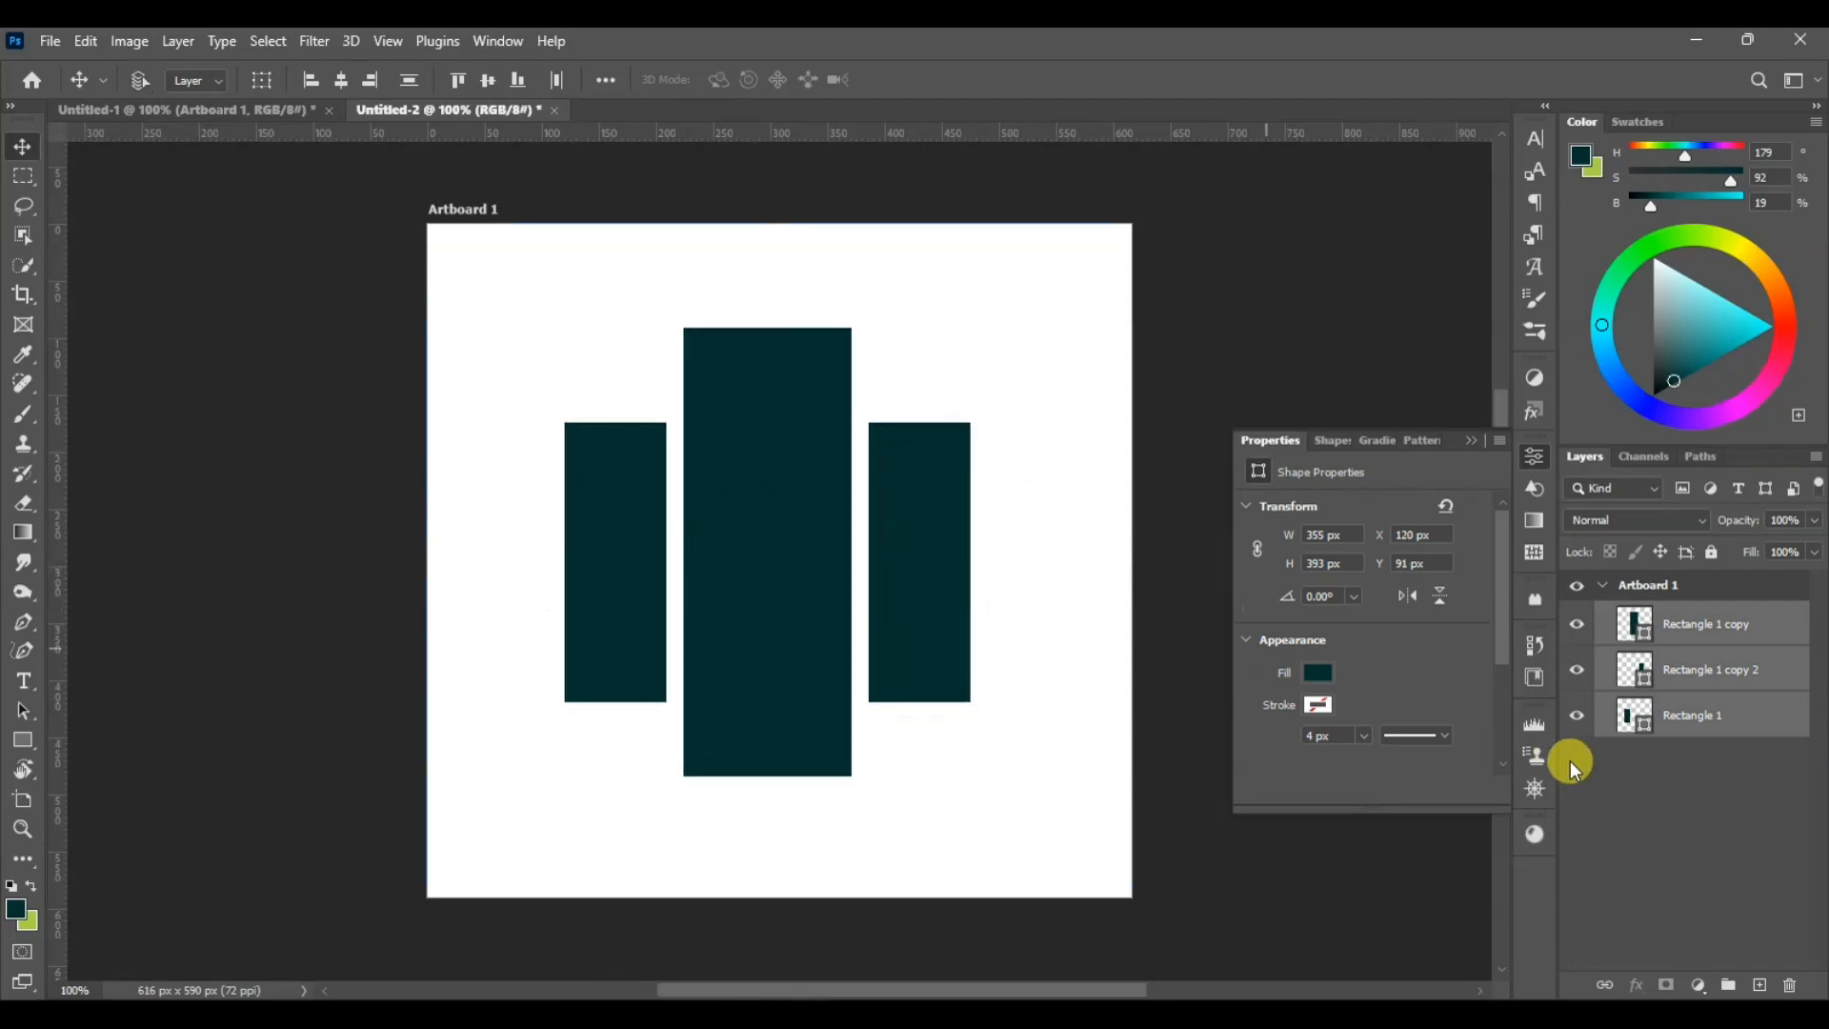
{"action": "key", "text": "ctrl+g"}
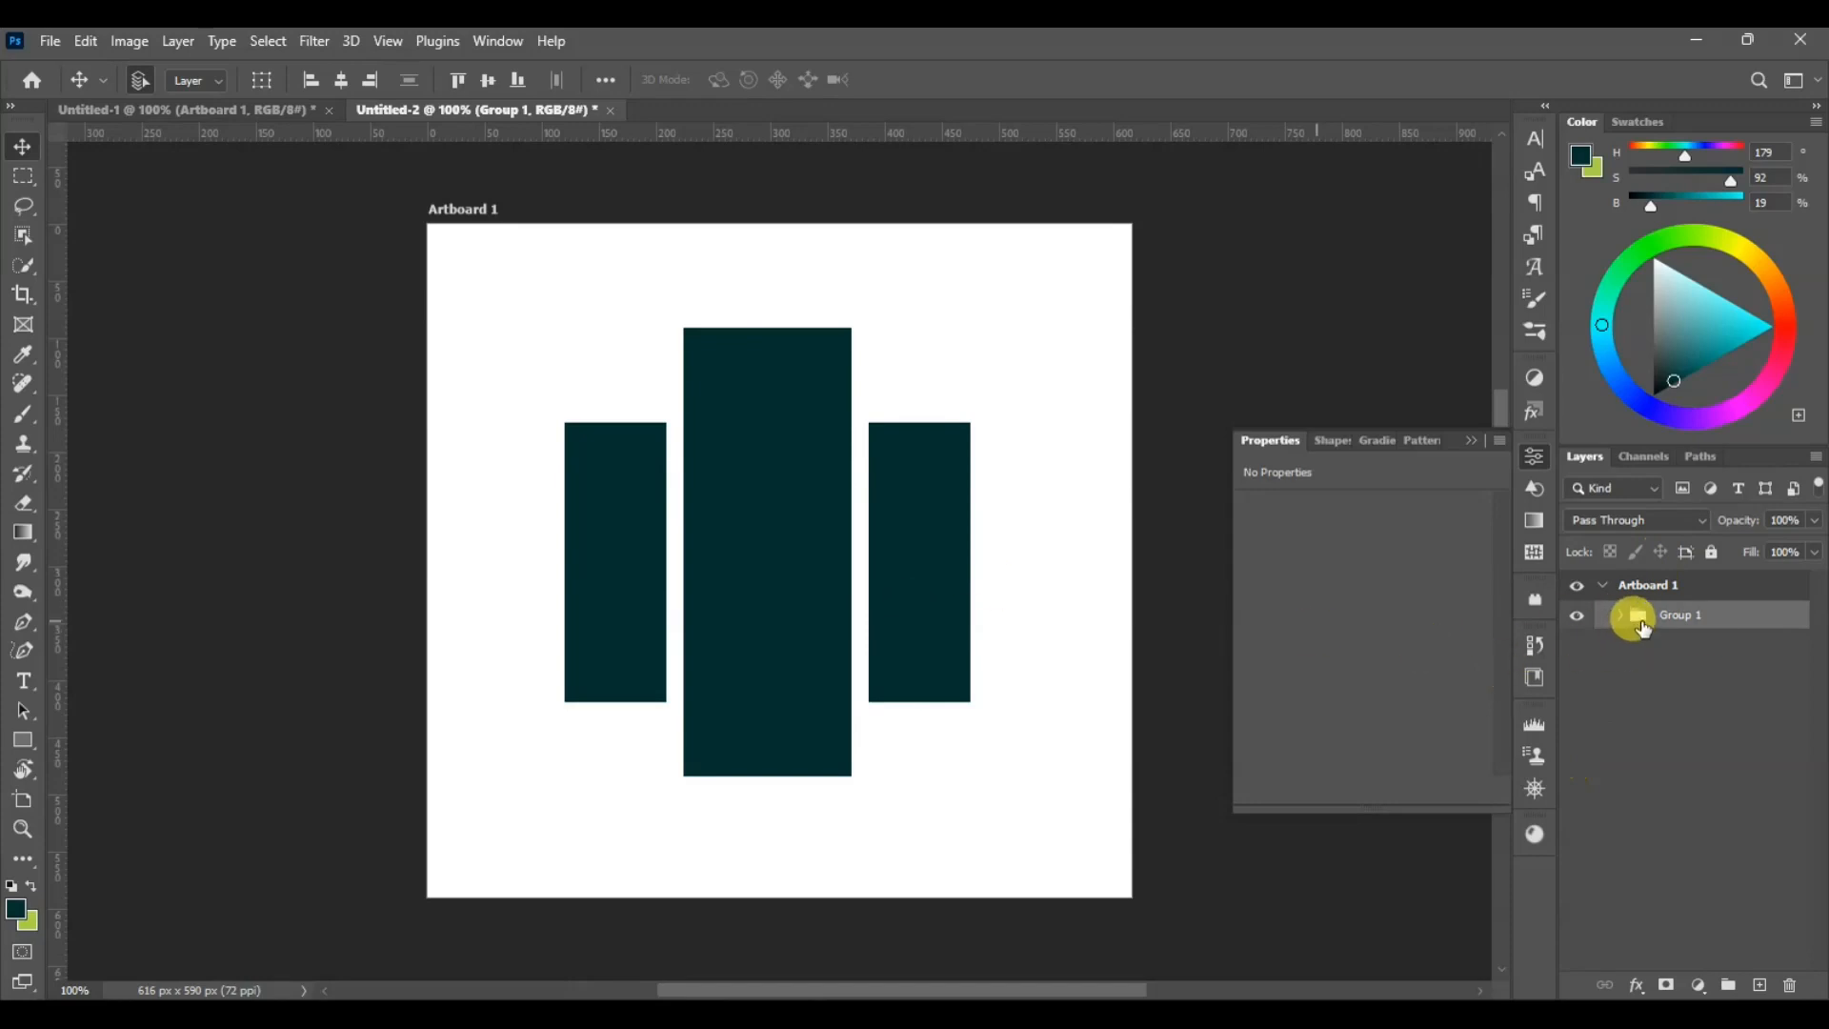
Add a Multiply drop shadow to Group 1 with 49% opacity, 90° angle, 11 px distance, 8% spread and 10 px size
{"action": "left_click", "coordinate": [1638, 970]}
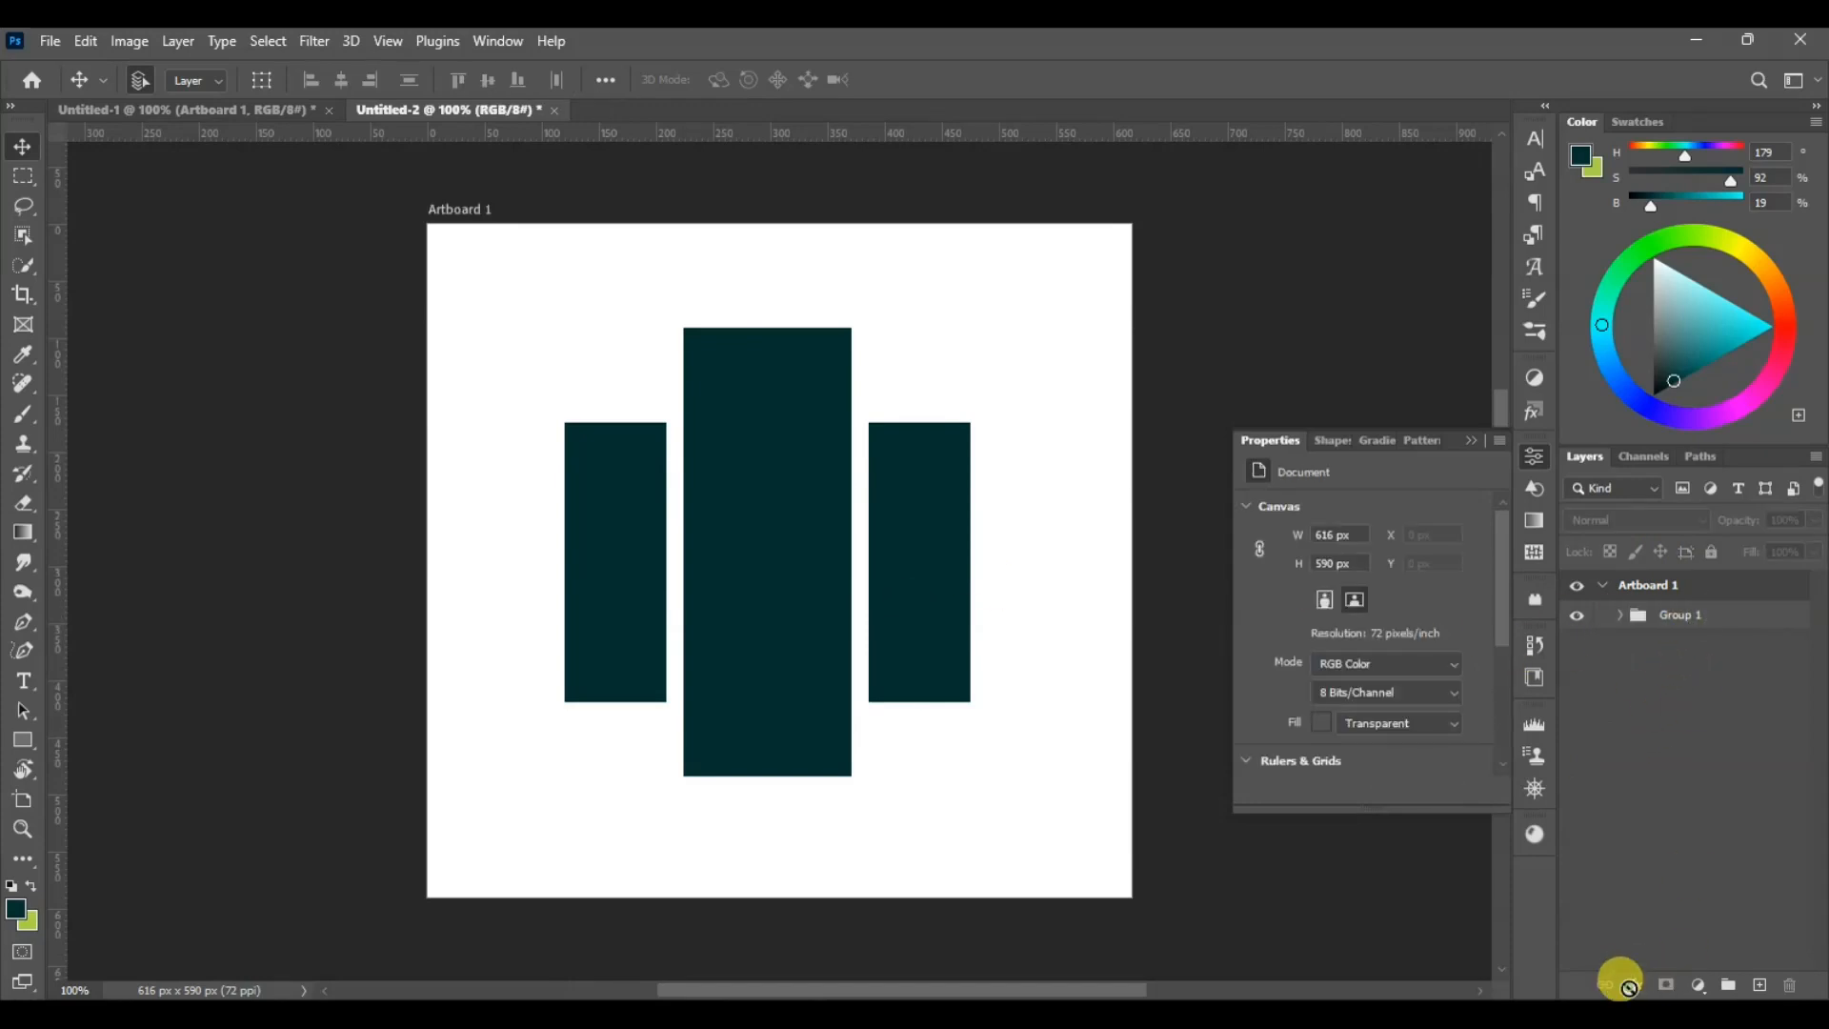
{"action": "left_click", "coordinate": [1681, 616]}
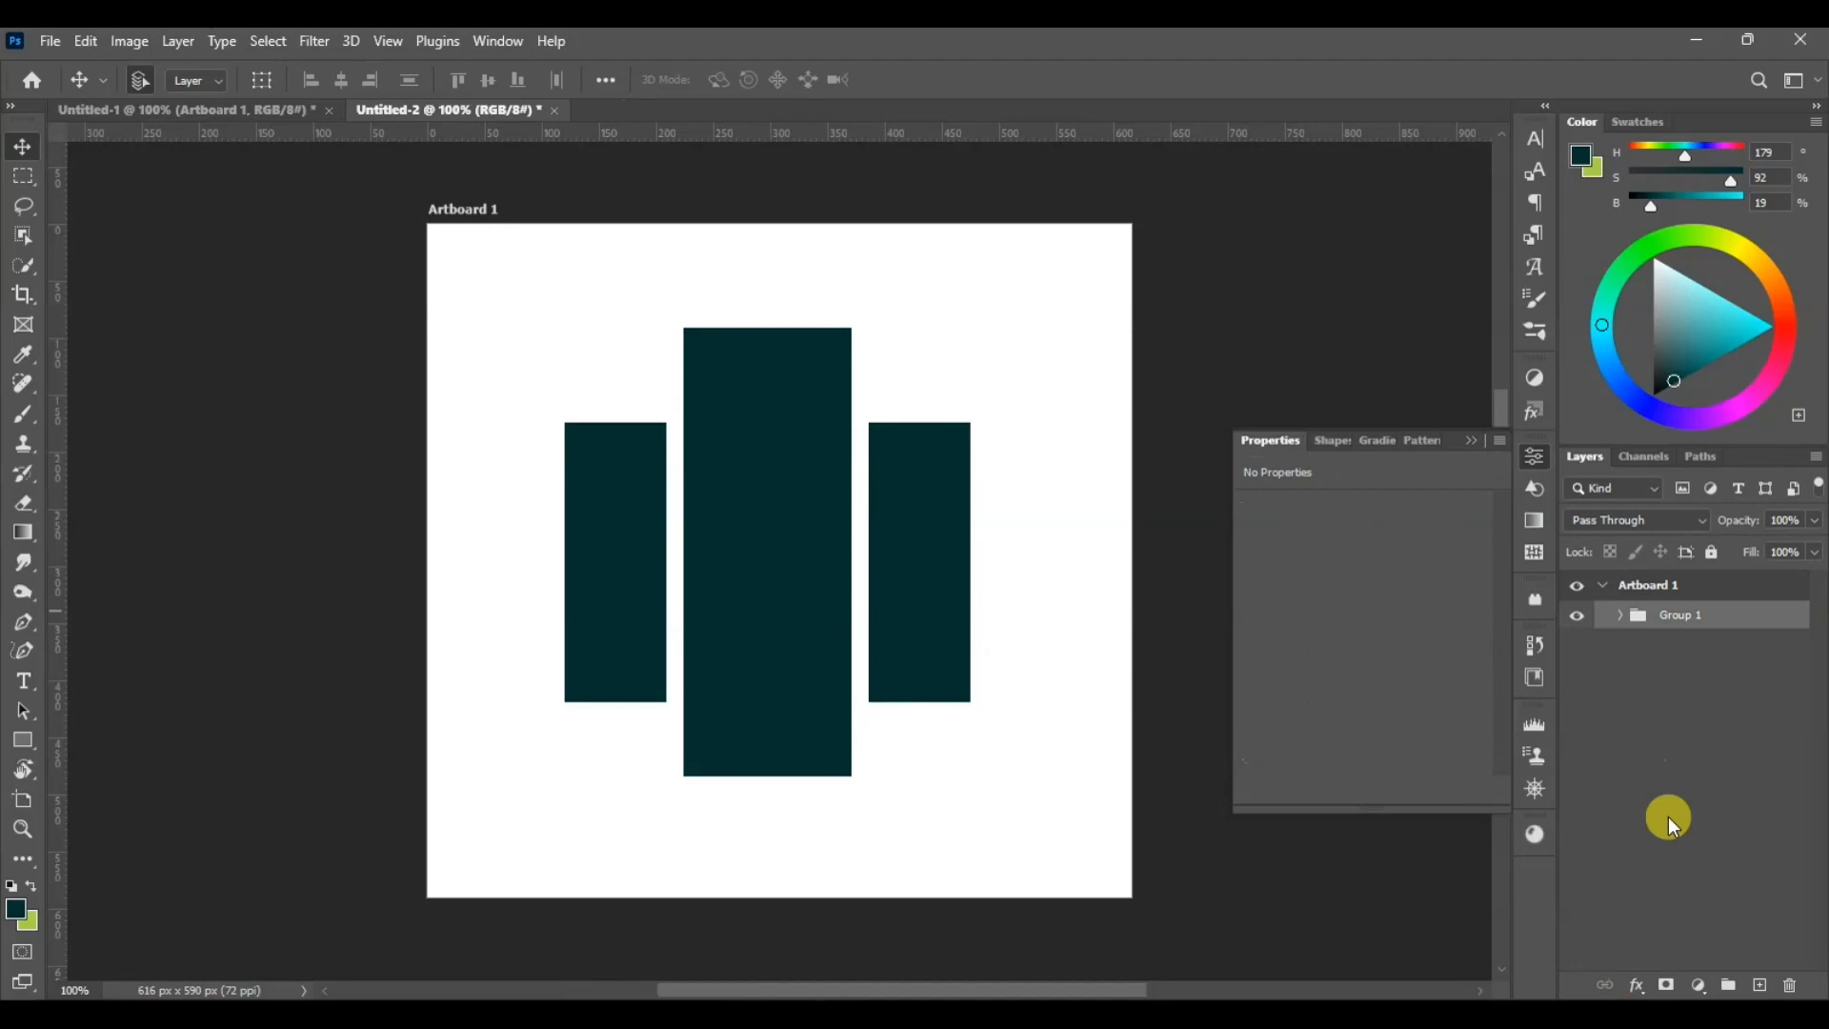
{"action": "left_click", "coordinate": [1636, 985]}
{"action": "left_click", "coordinate": [1603, 987]}
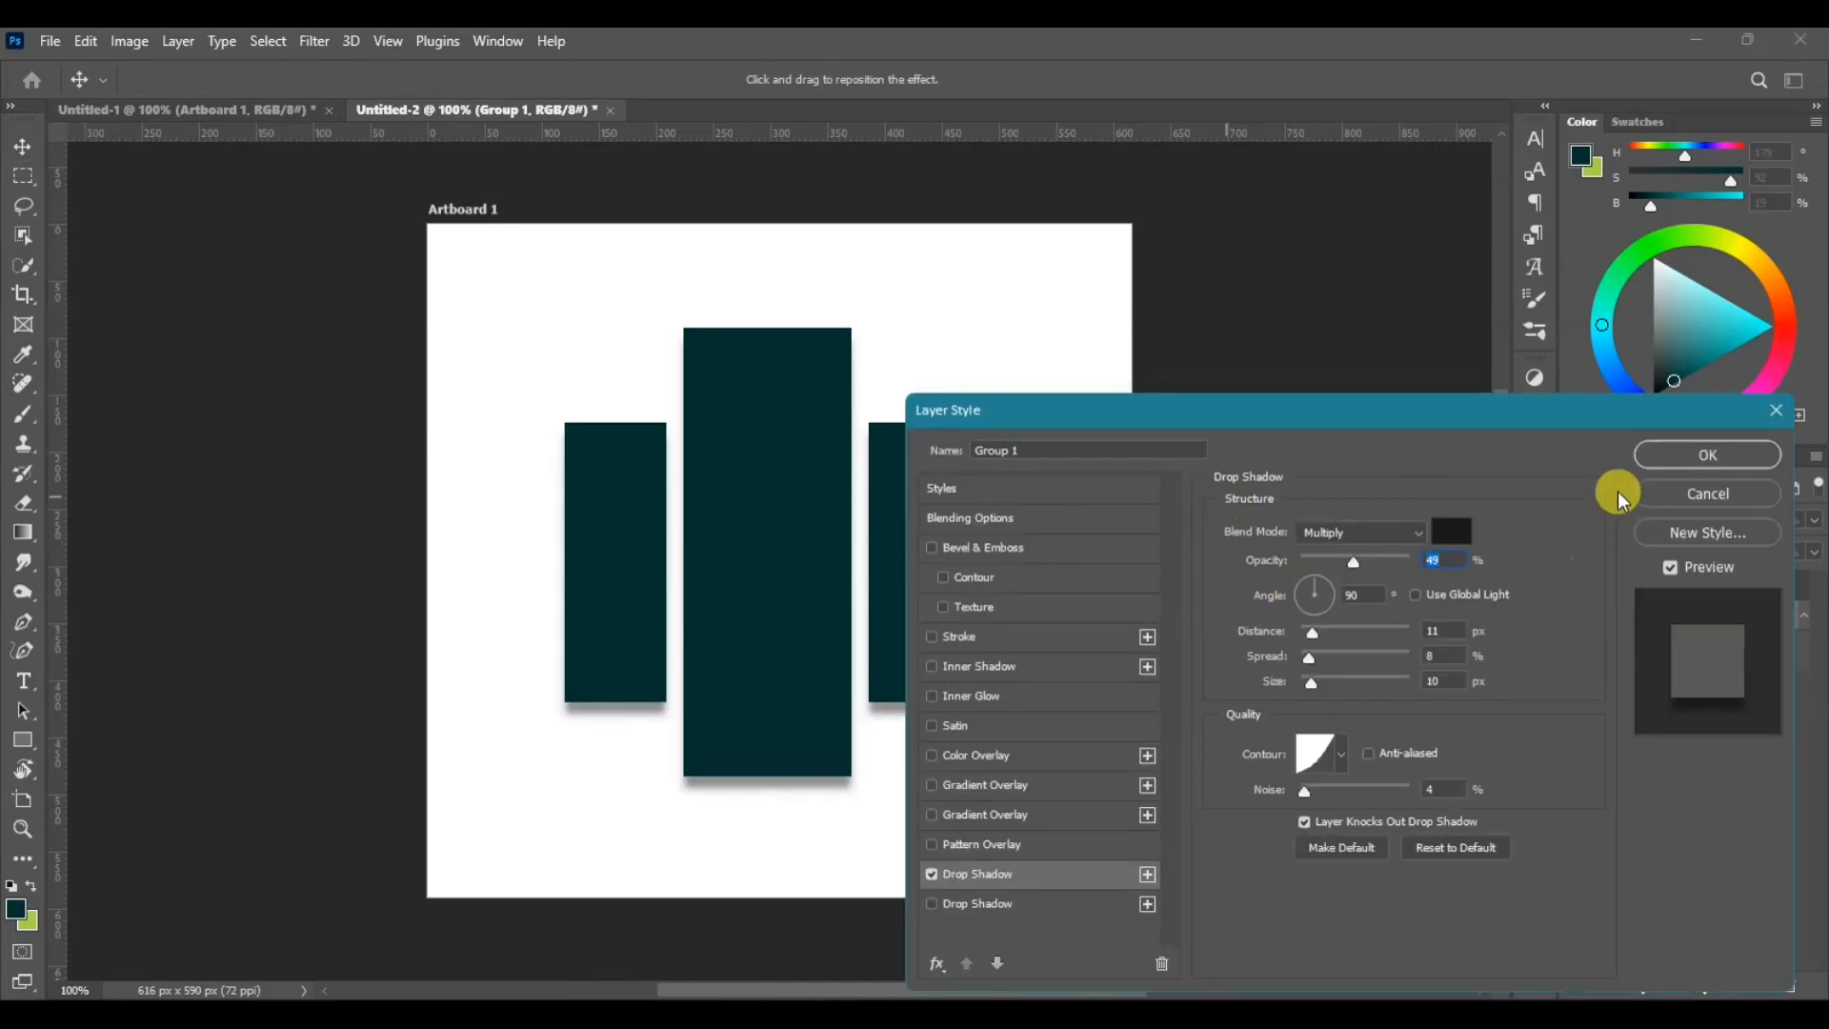
{"action": "left_click", "coordinate": [1655, 455]}
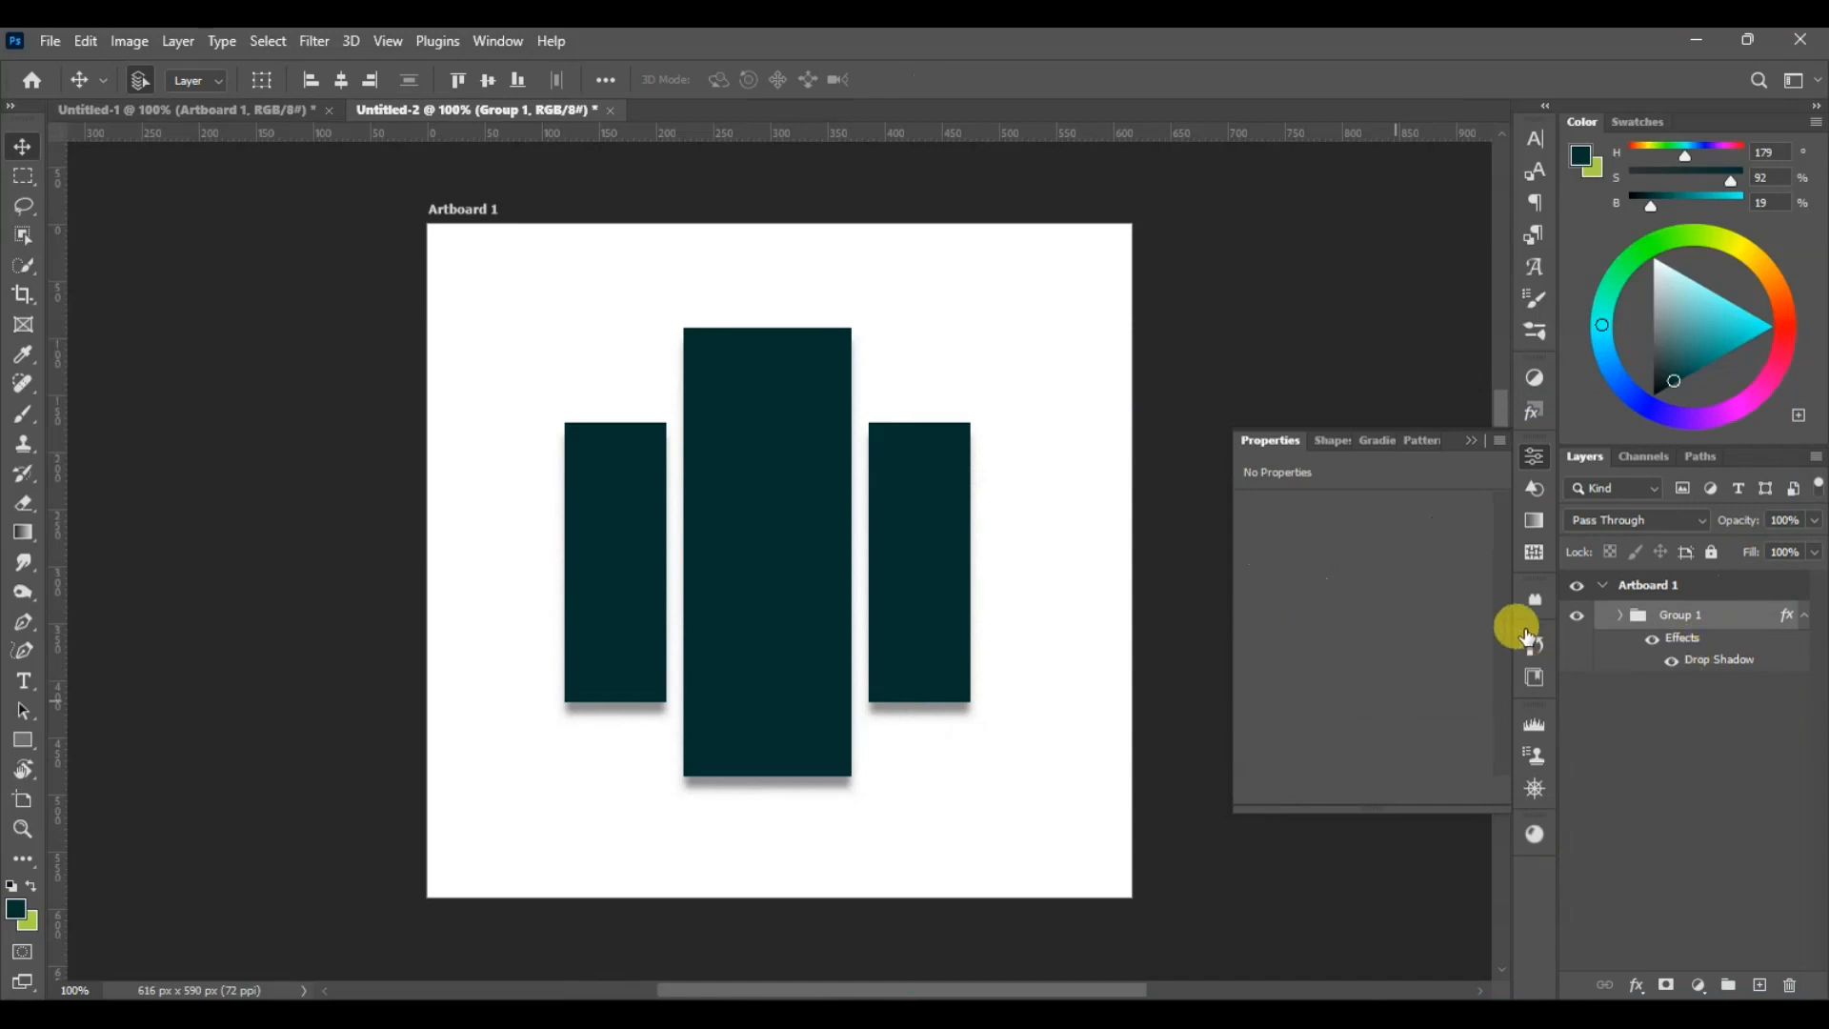
Add a second drop shadow to Group 1 and angle it so the shadow falls to the right of the rectangles
{"action": "double_click", "coordinate": [1579, 636]}
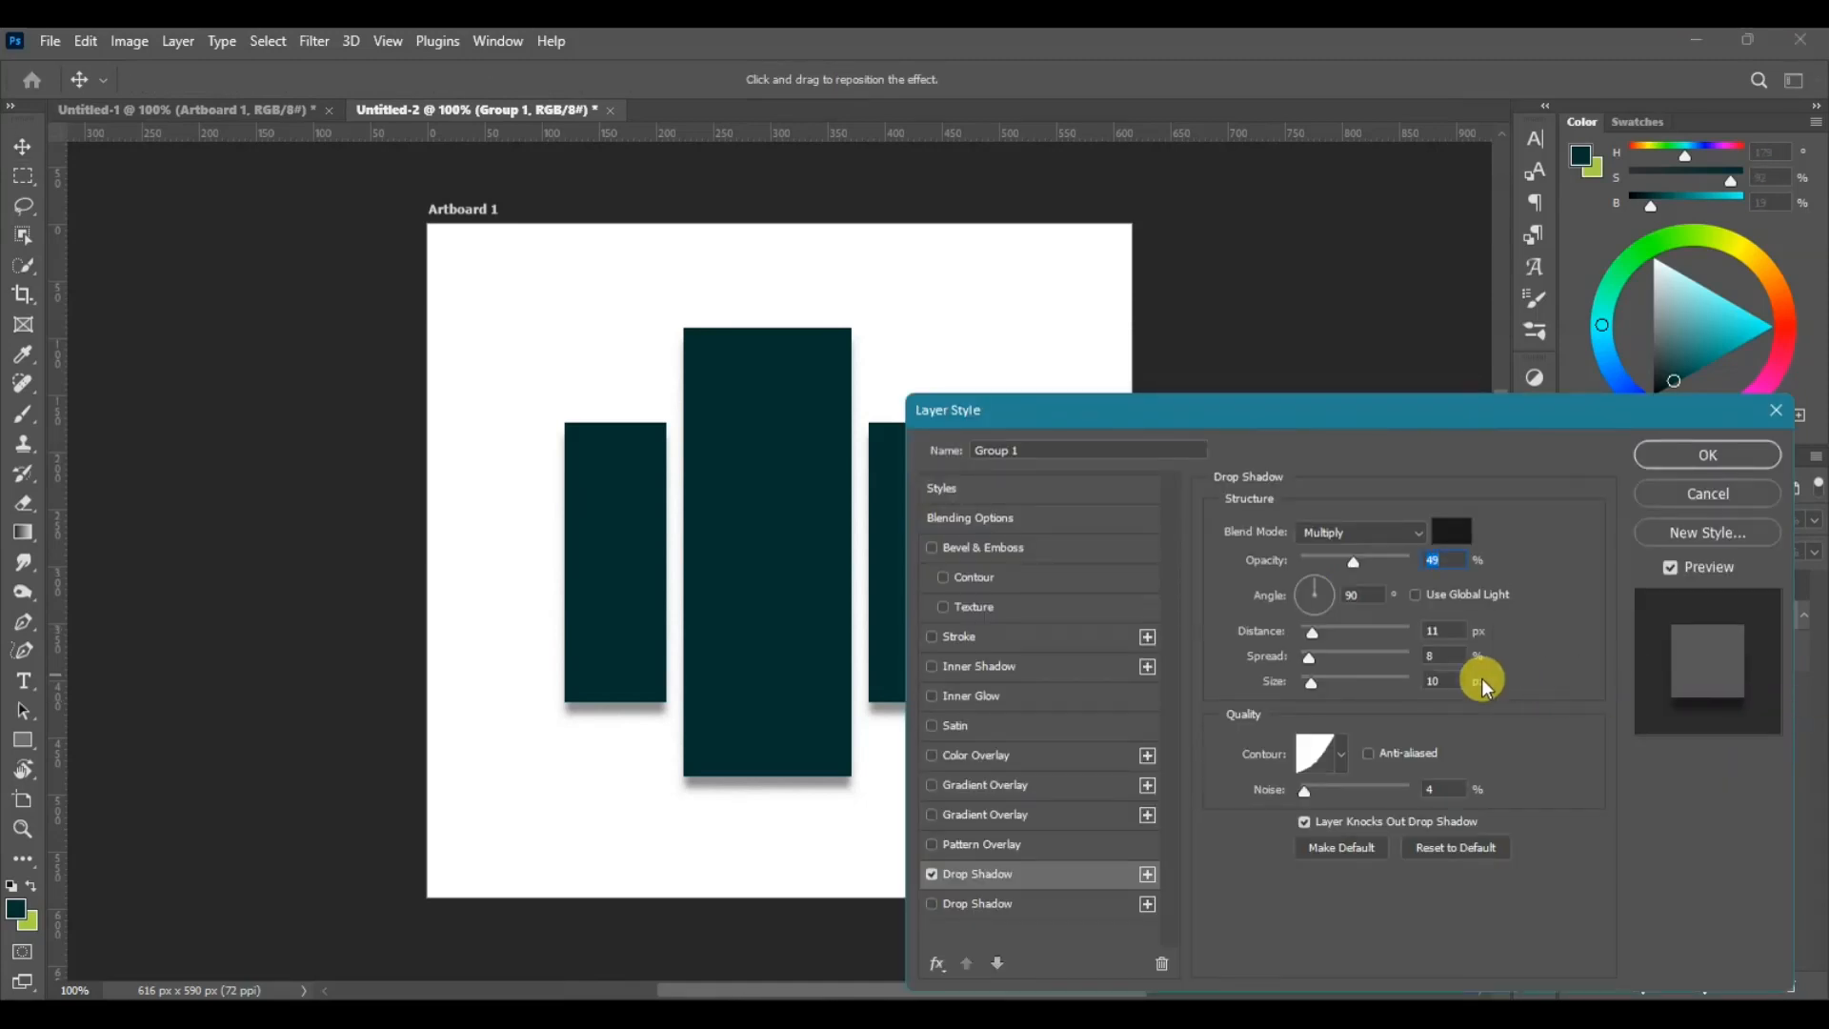
{"action": "left_click", "coordinate": [1149, 875]}
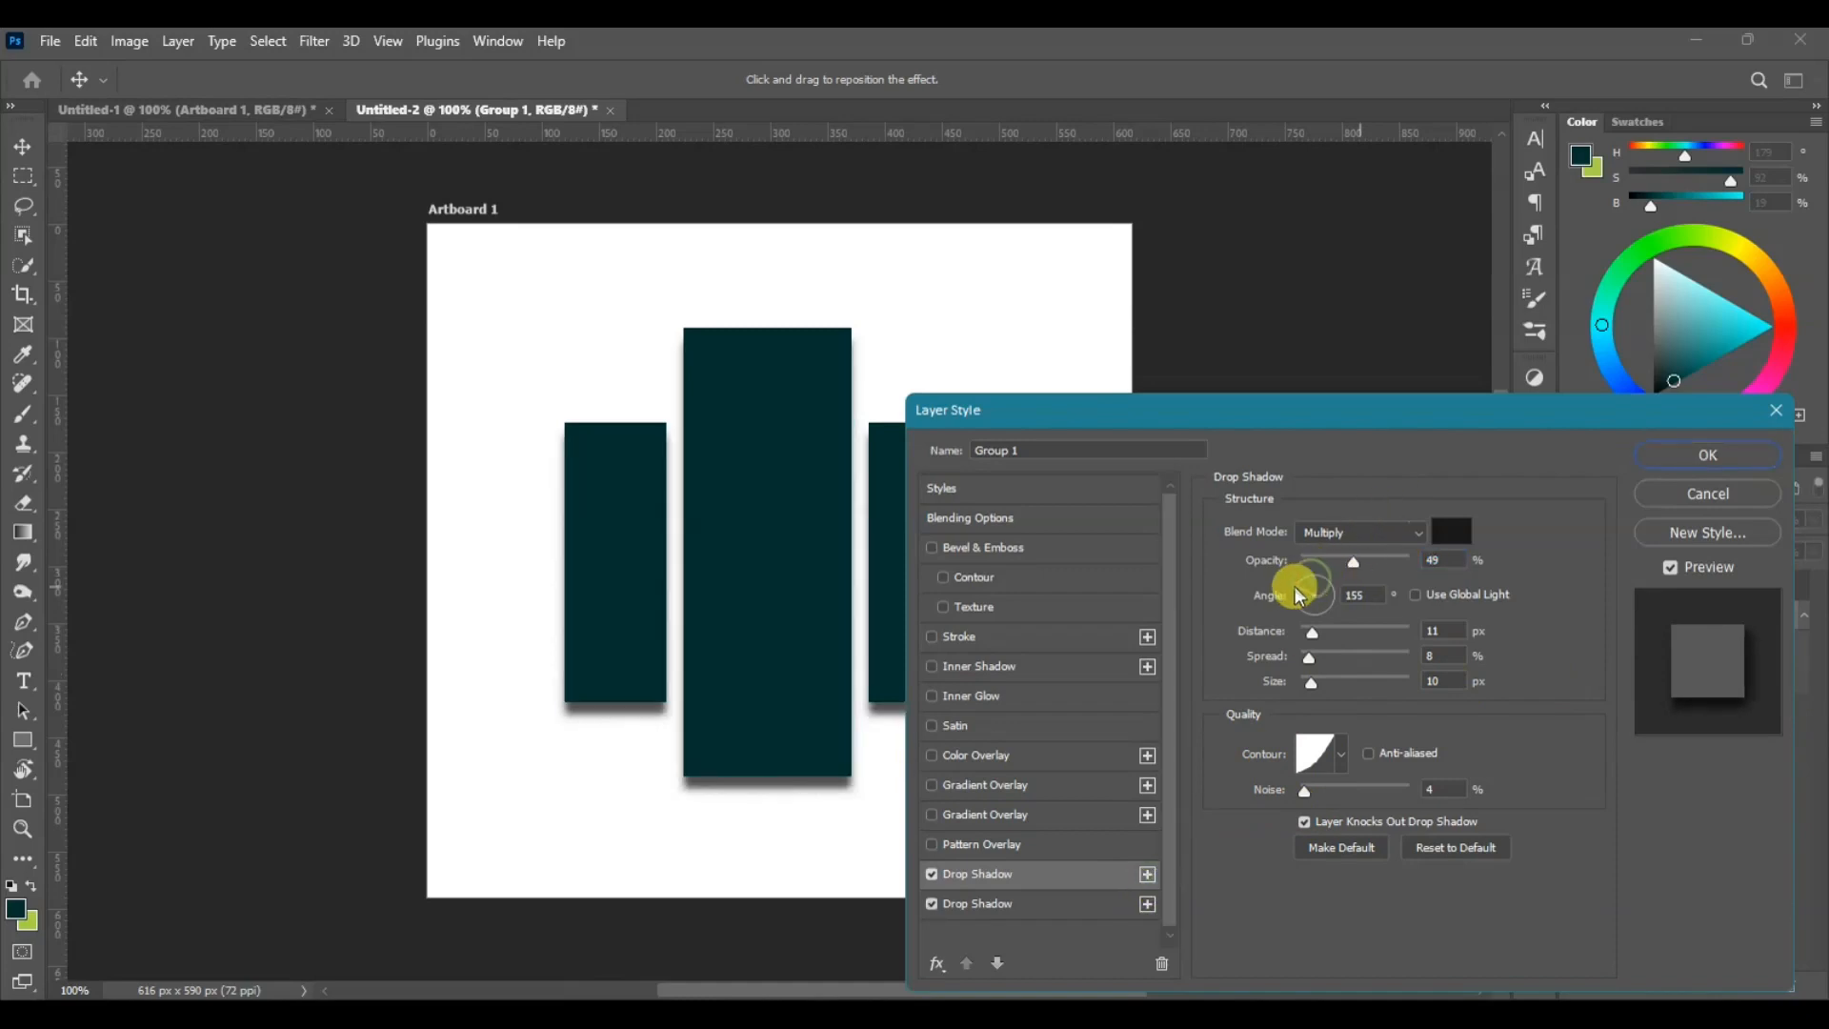
{"action": "left_click_drag", "start_coordinate": [1313, 576], "coordinate": [1293, 606]}
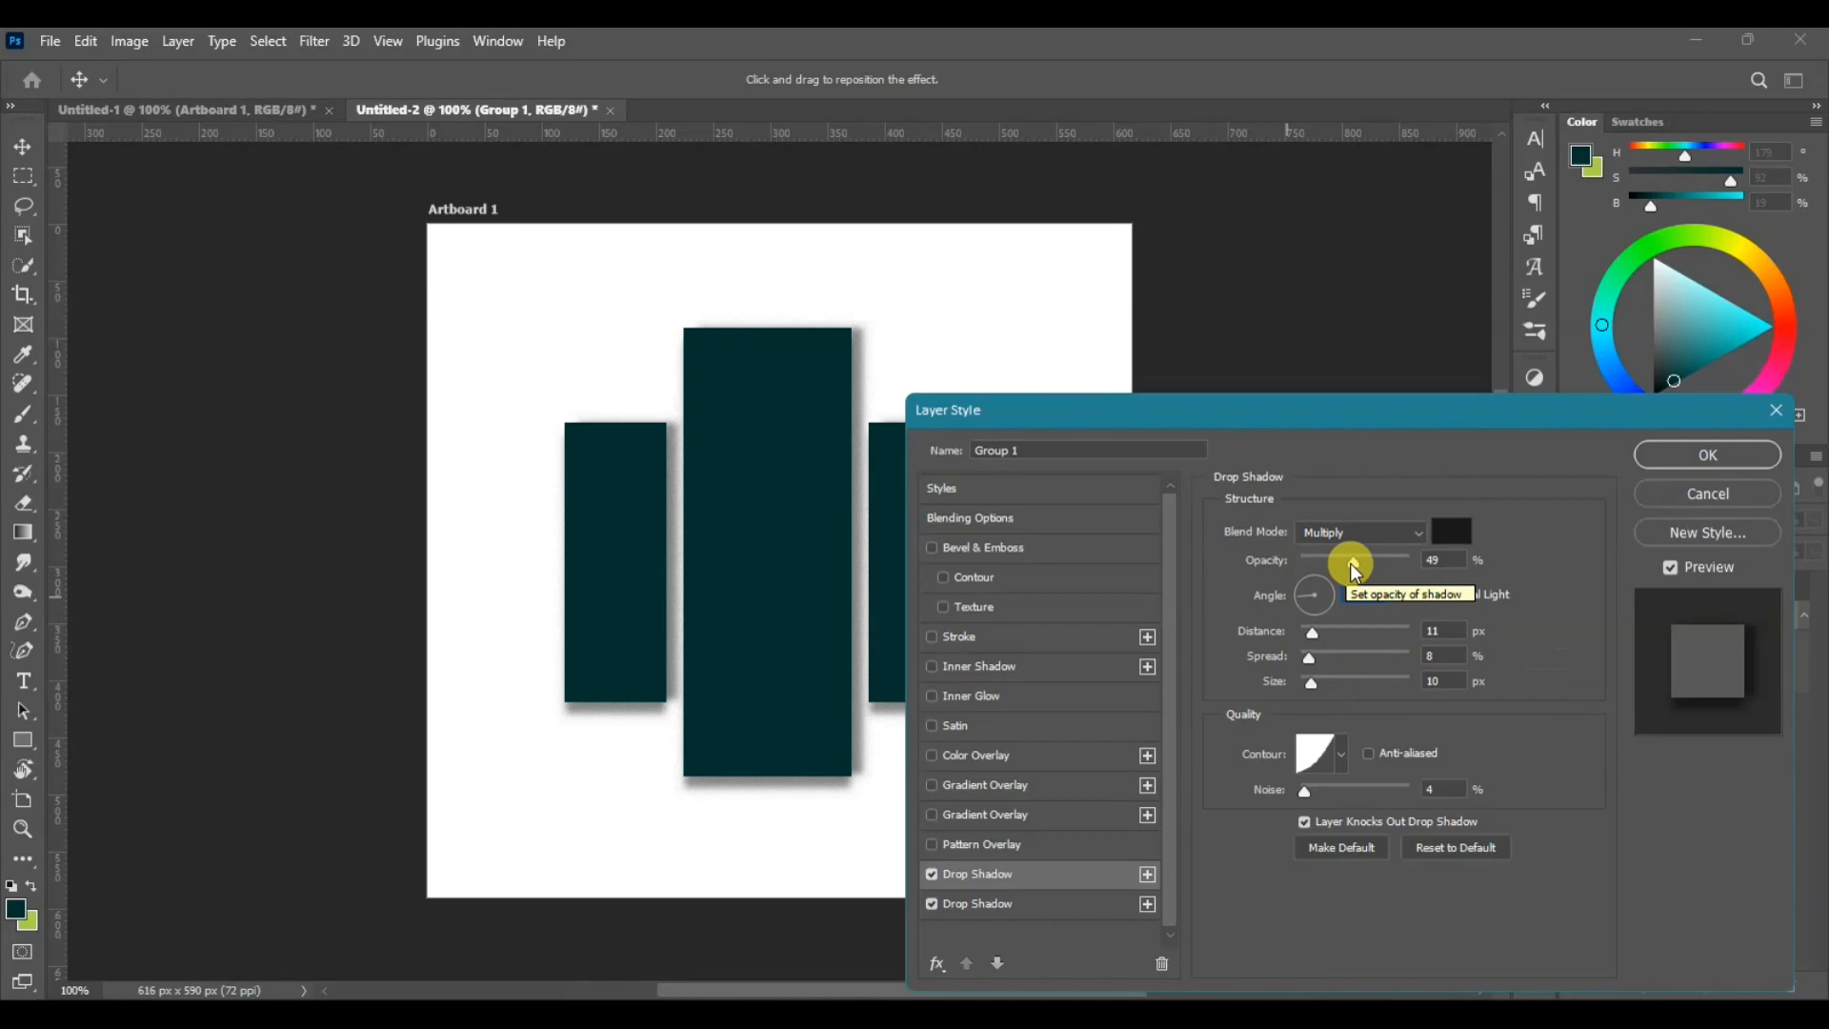
{"action": "left_click", "coordinate": [1698, 467]}
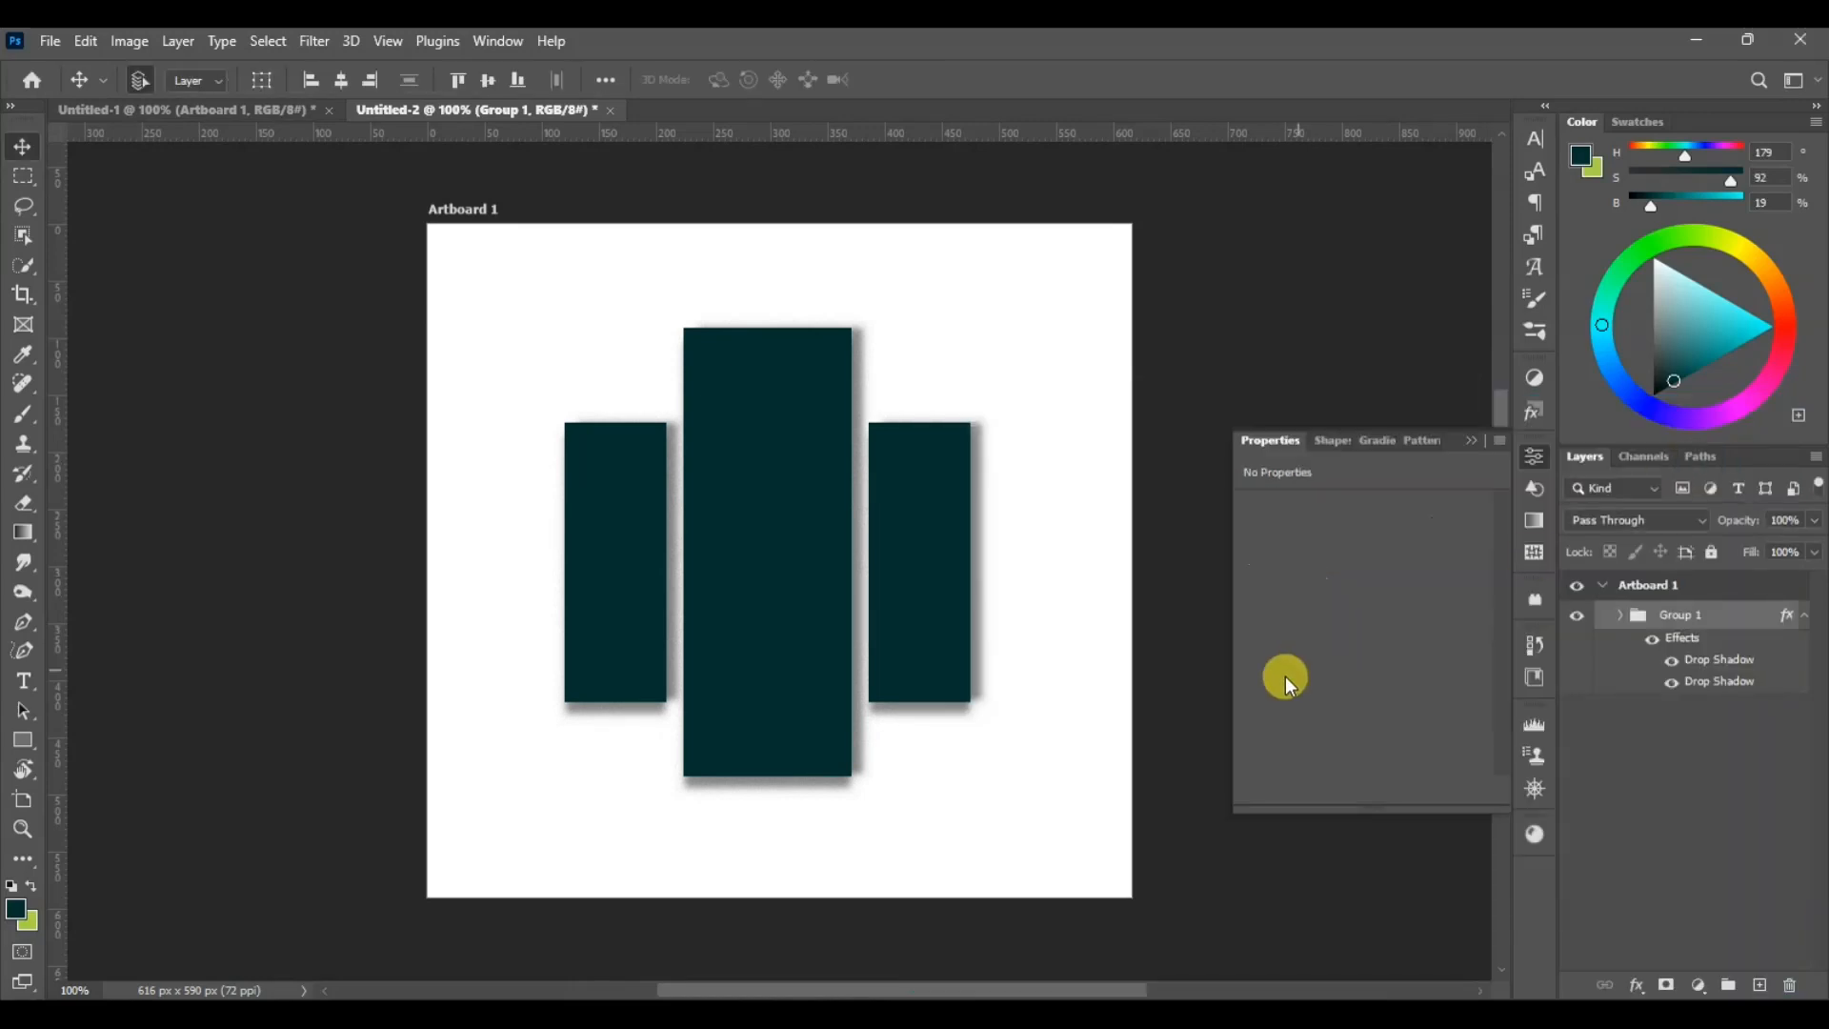
Place the red-background portrait of the woman with a sword from the Pictures folder, shifted slightly left and down on the artboard
{"action": "mouse_move", "coordinate": [664, 1014]}
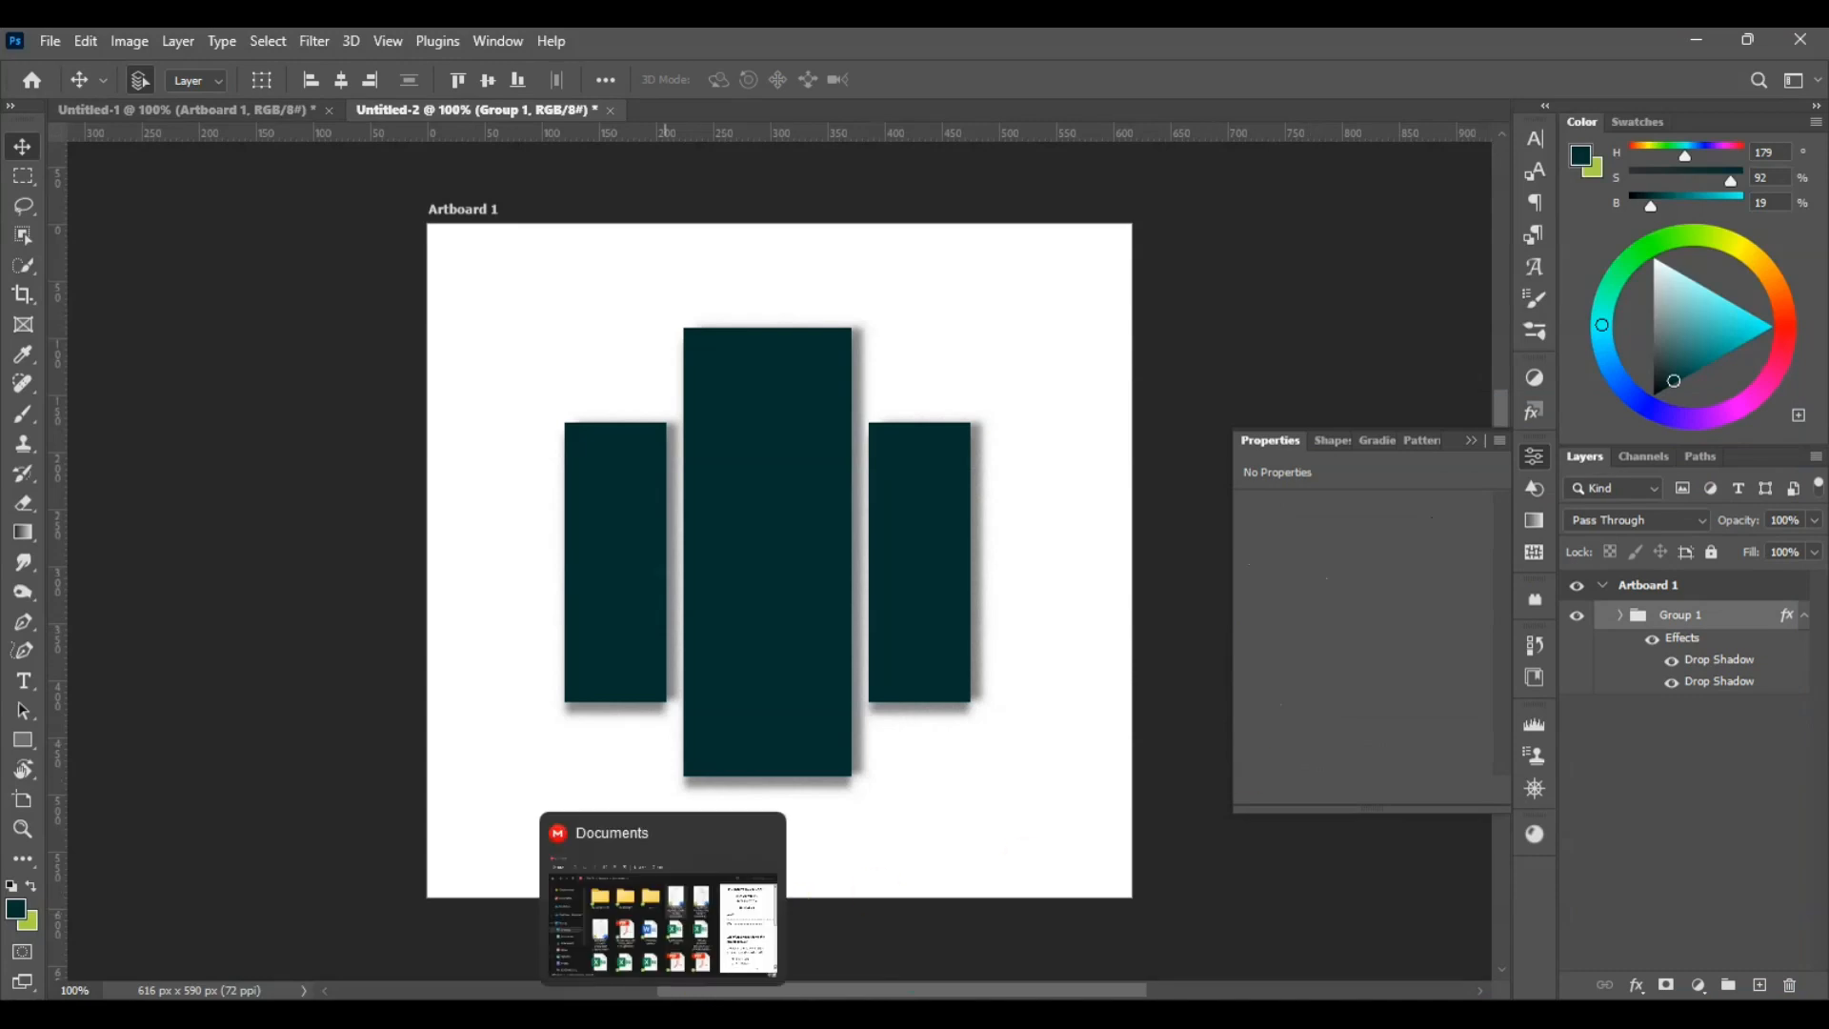
{"action": "left_click", "coordinate": [662, 919]}
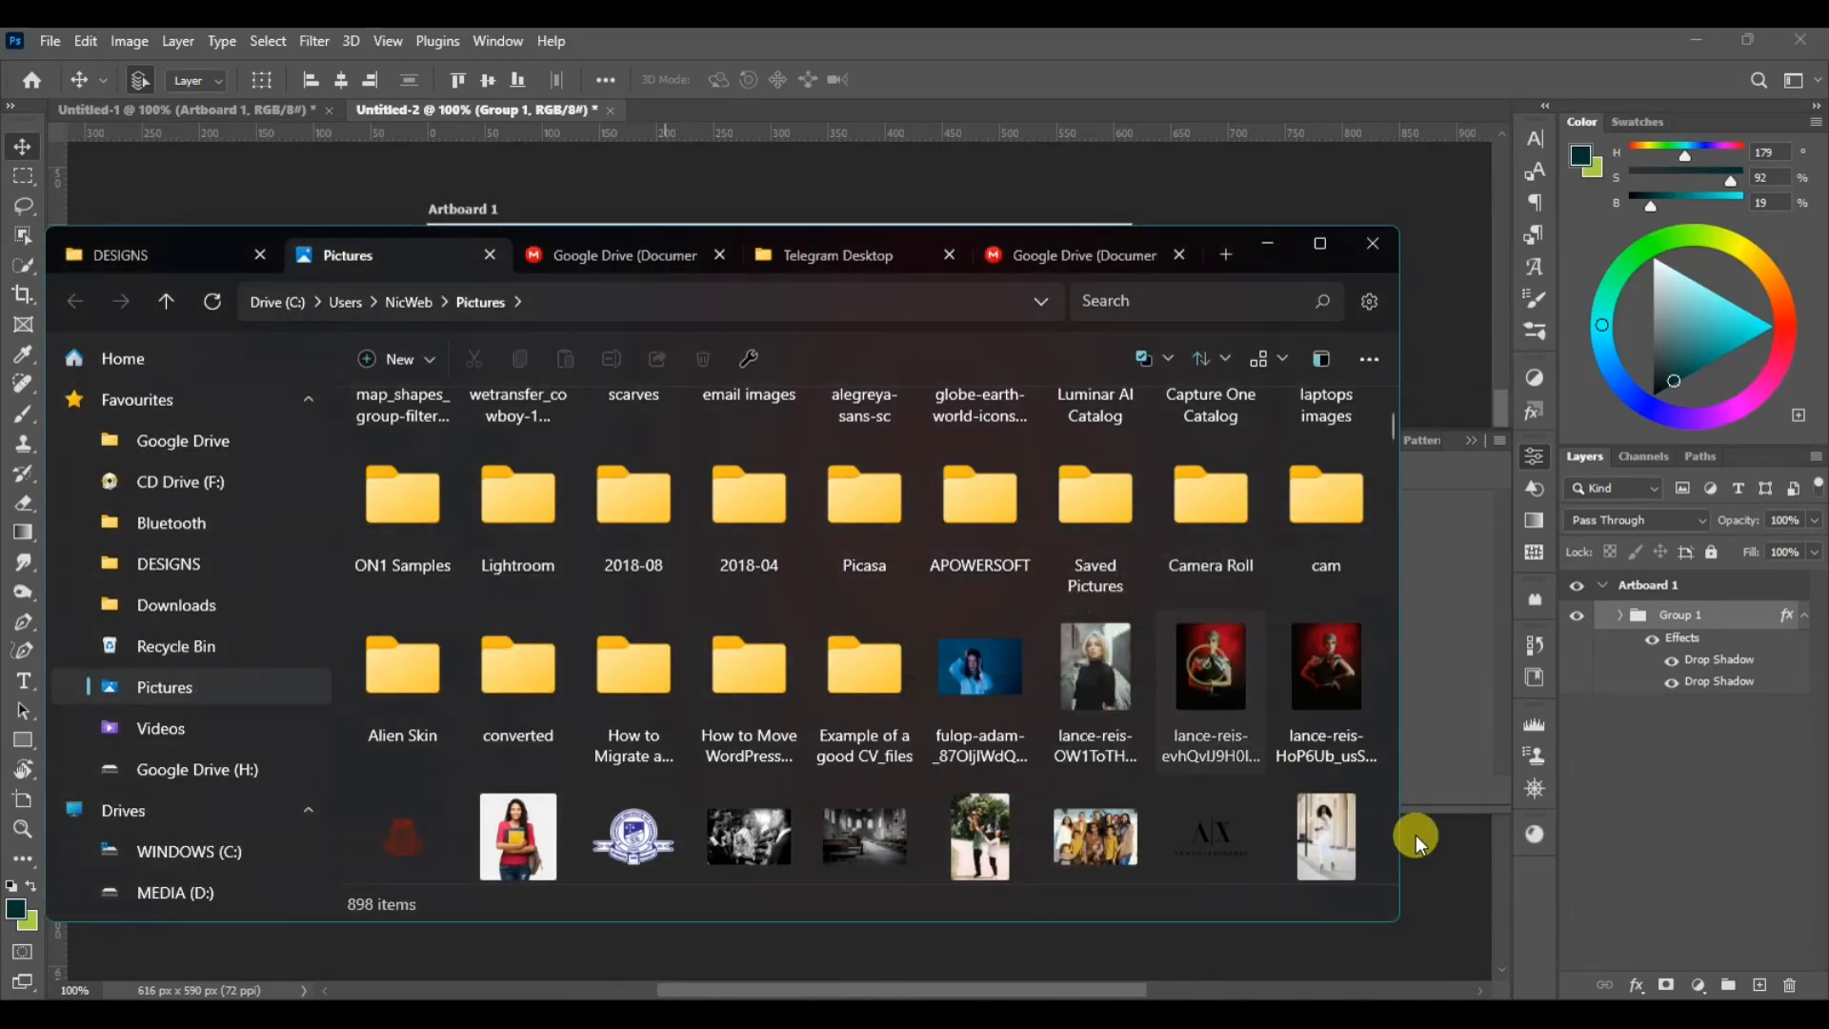
{"action": "mouse_move", "coordinate": [1415, 834]}
{"action": "left_mouse_down"}
{"action": "mouse_move", "coordinate": [1437, 883]}
{"action": "mouse_move", "coordinate": [1417, 865]}
{"action": "left_mouse_up"}
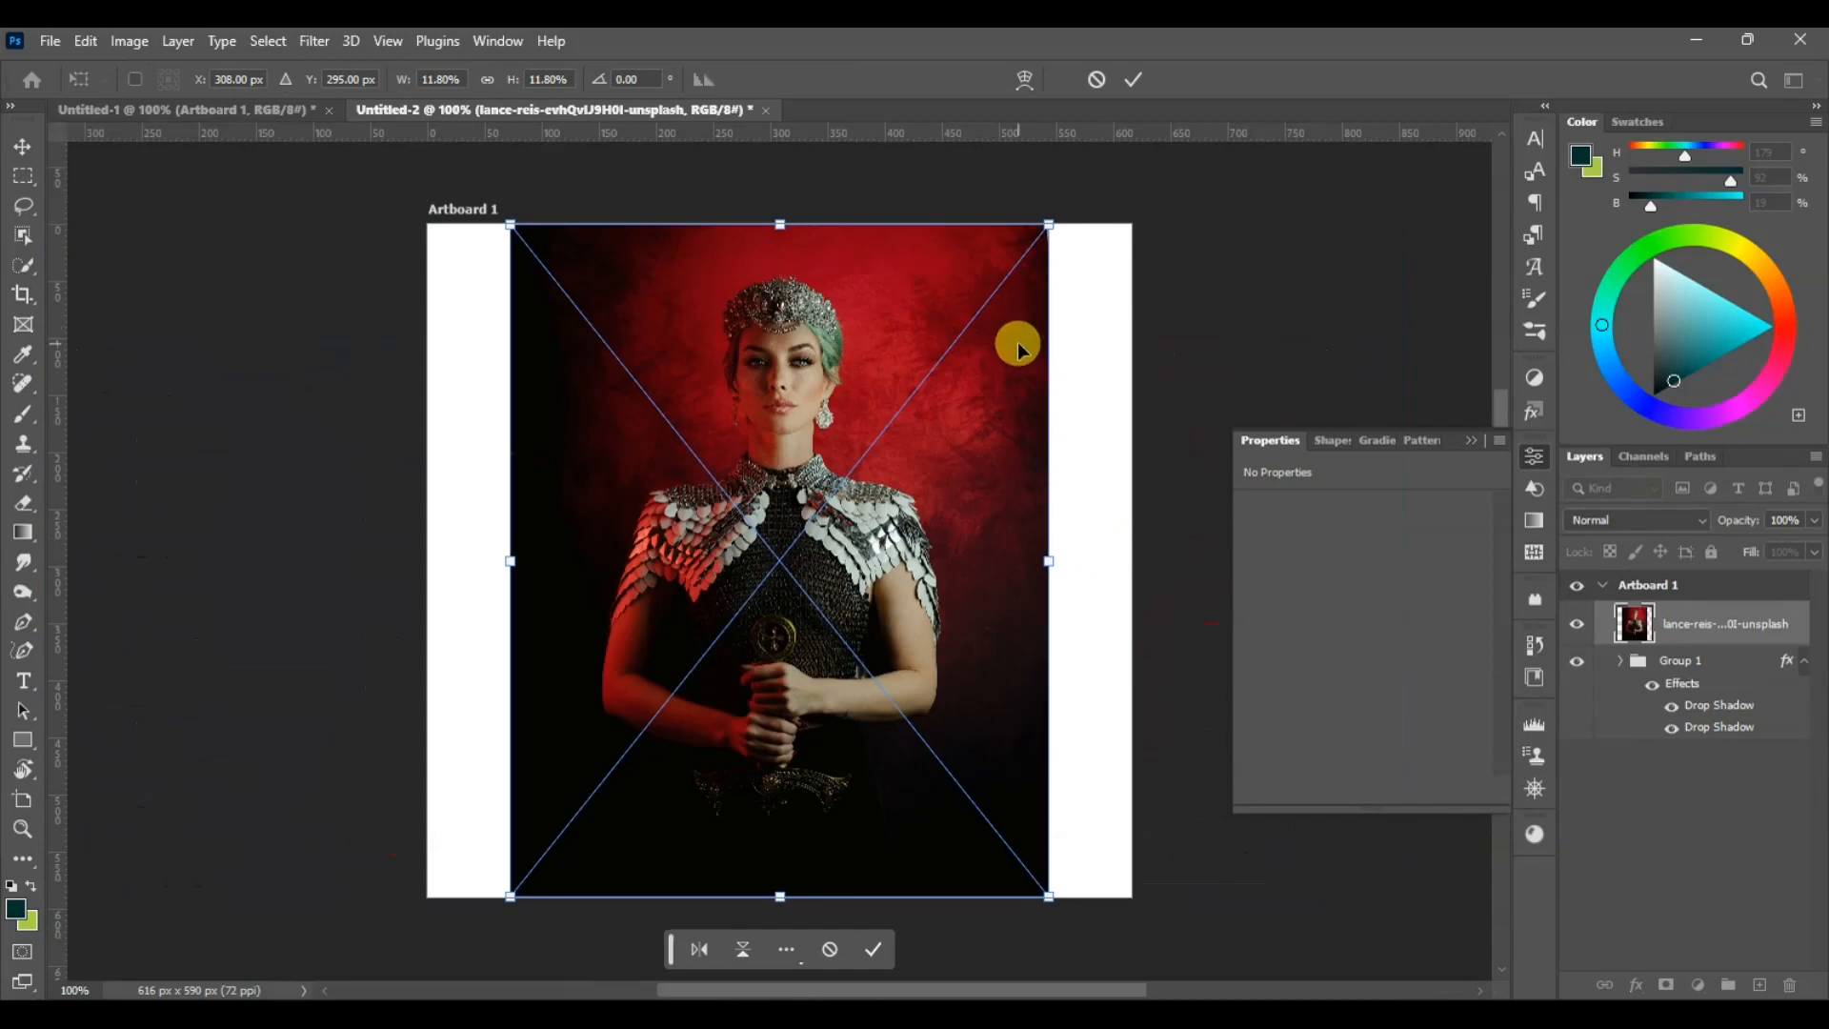
{"action": "left_click_drag", "start_coordinate": [1017, 349], "coordinate": [1003, 366]}
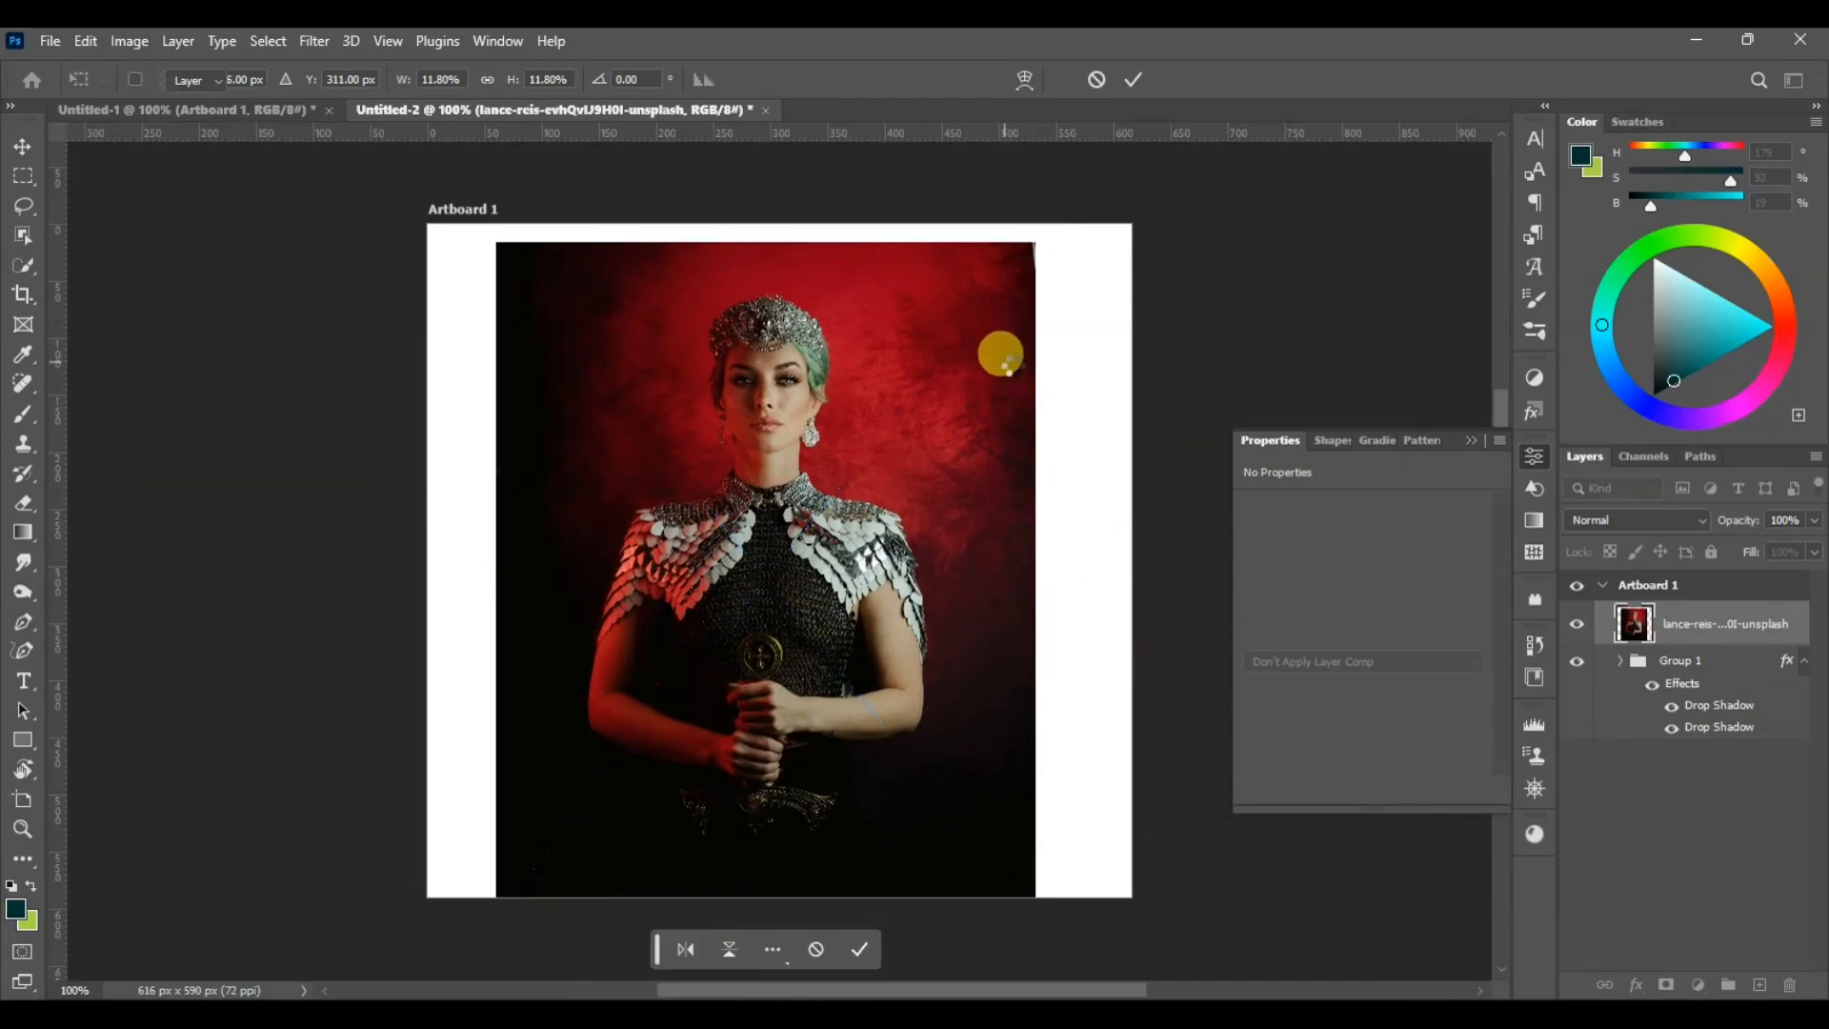
{"action": "key", "text": "Return"}
Clip the portrait to Group 1, scale it to 10.67% and position the woman across the three panels
{"action": "left_click", "coordinate": [1662, 650], "text": "alt"}
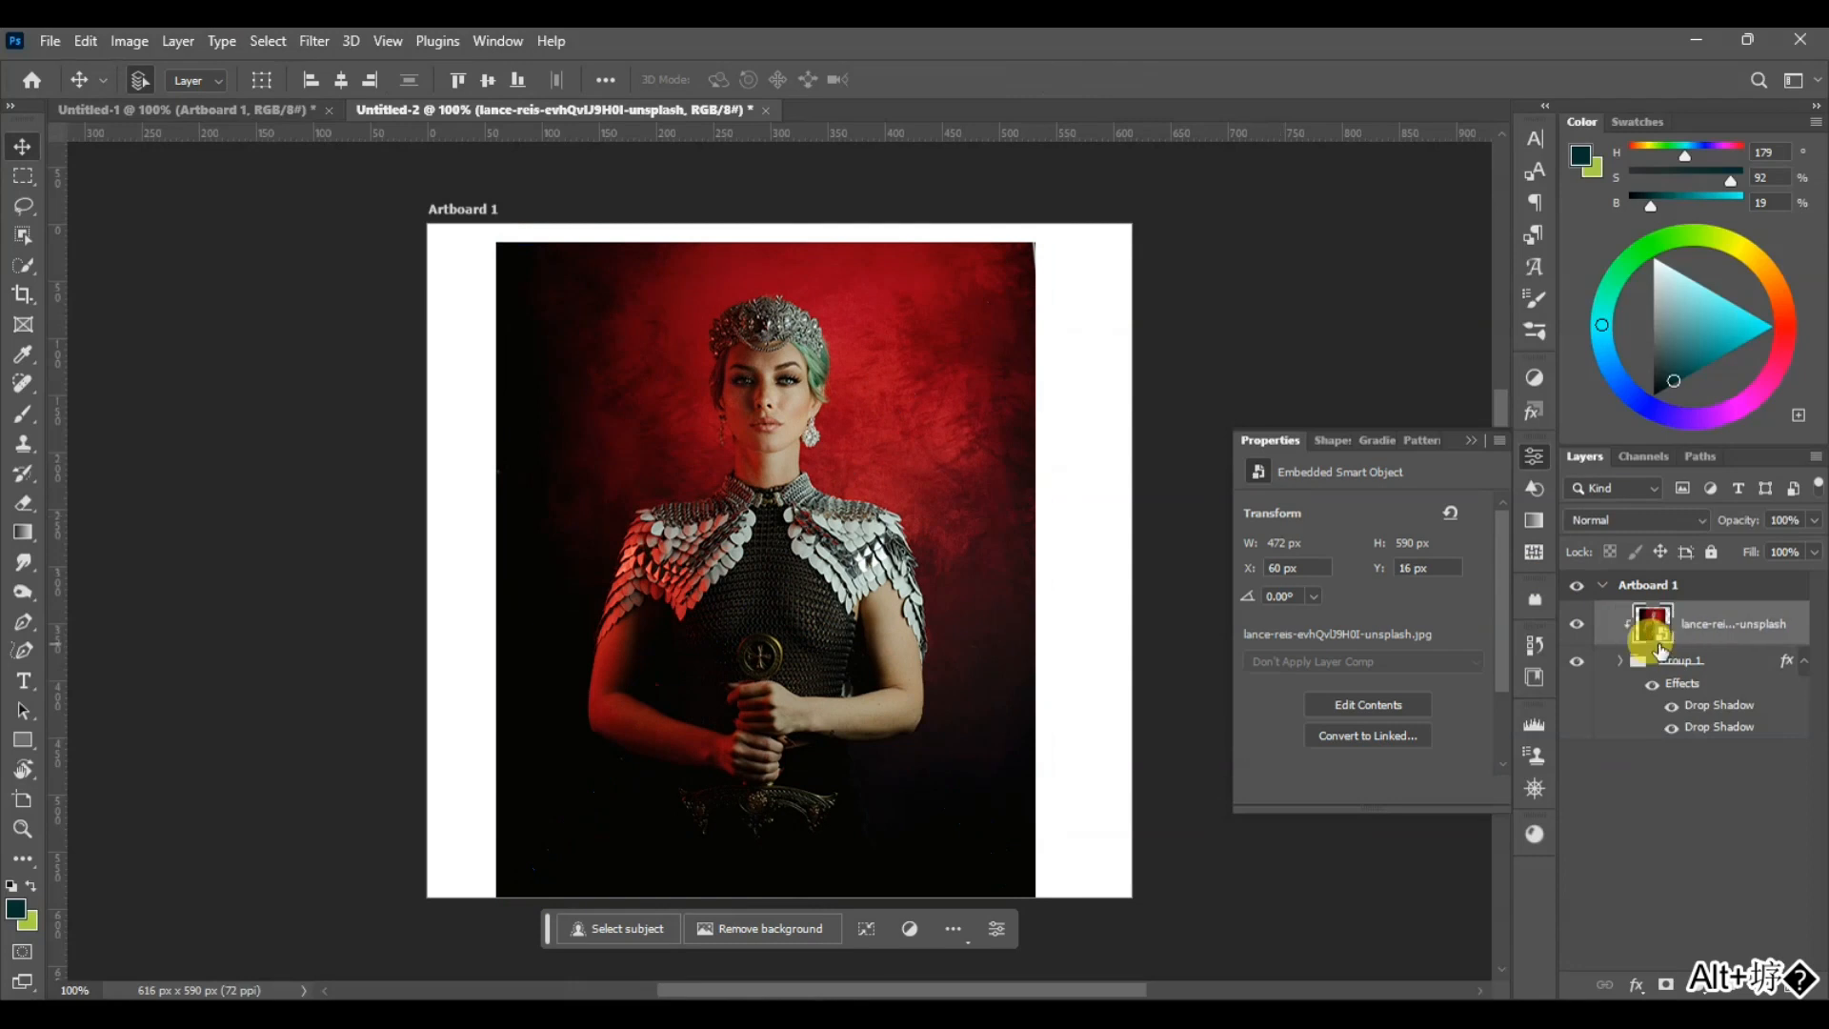
{"action": "left_click_drag", "start_coordinate": [752, 471], "coordinate": [752, 505]}
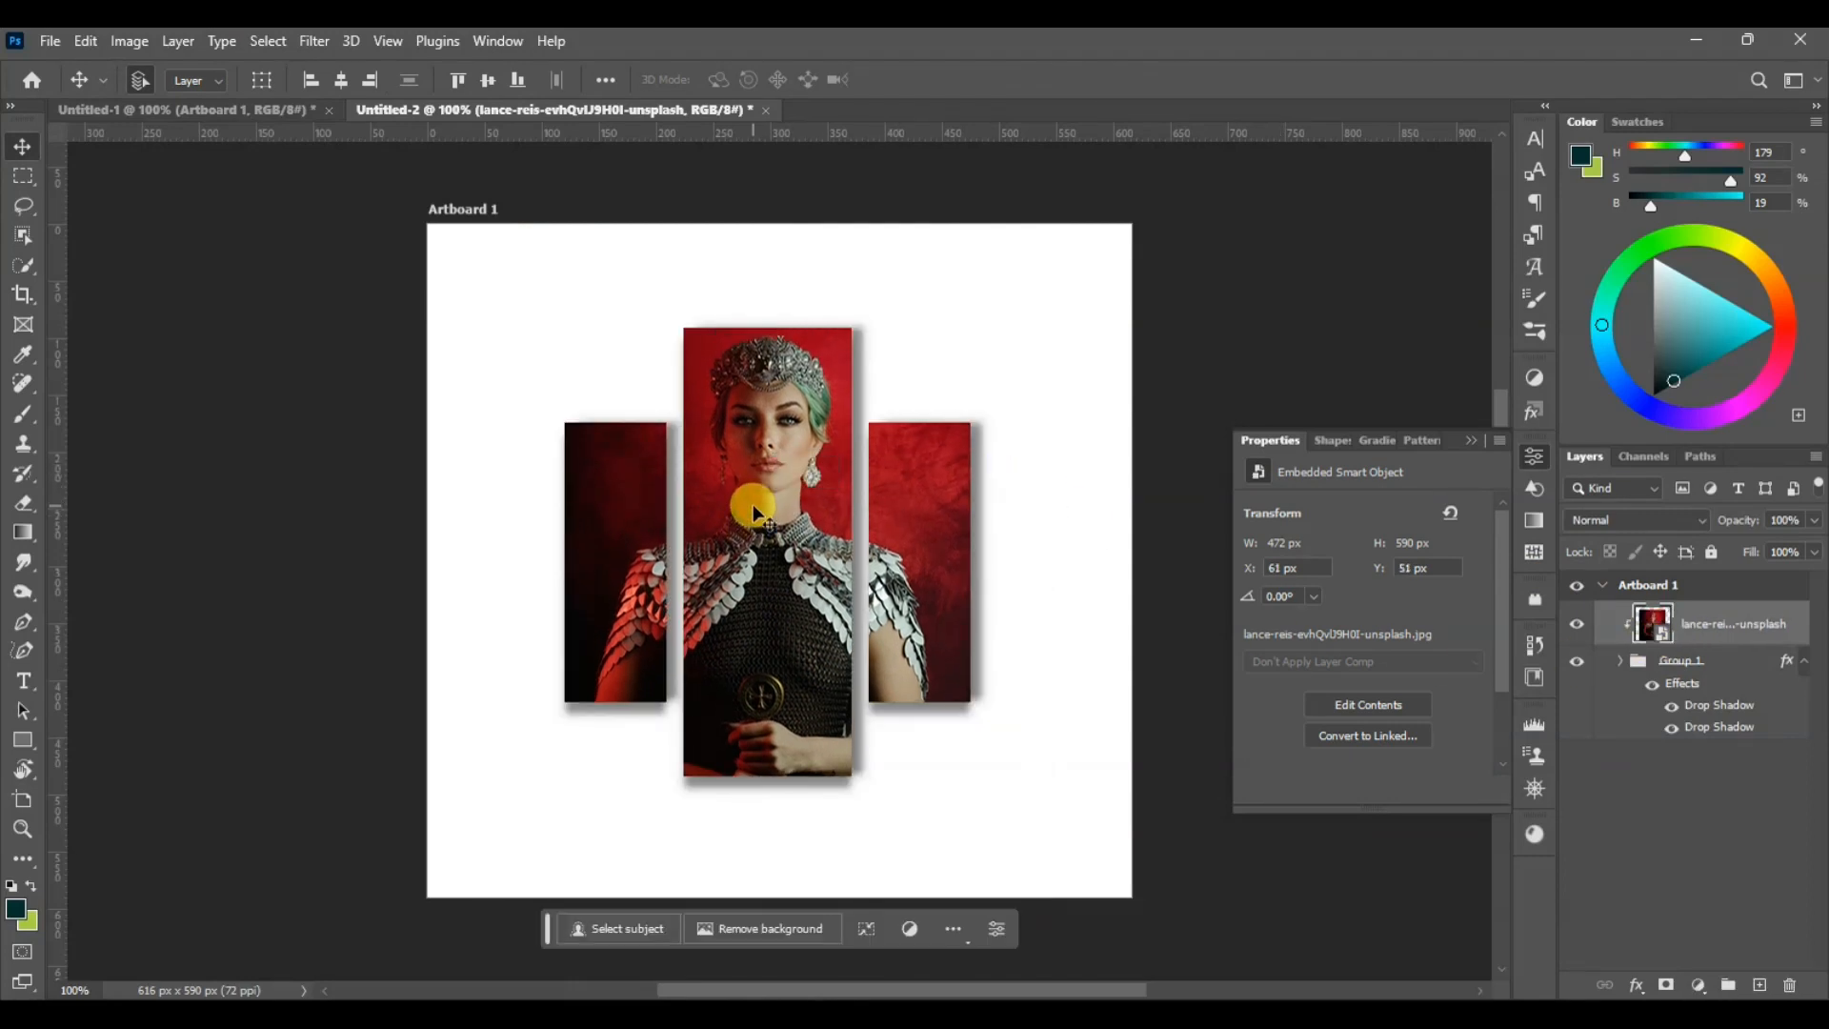
{"action": "key", "text": "ctrl+t"}
{"action": "left_click_drag", "start_coordinate": [1035, 282], "coordinate": [991, 319]}
{"action": "left_click_drag", "start_coordinate": [930, 448], "coordinate": [923, 425]}
{"action": "left_click_drag", "start_coordinate": [996, 298], "coordinate": [1005, 284]}
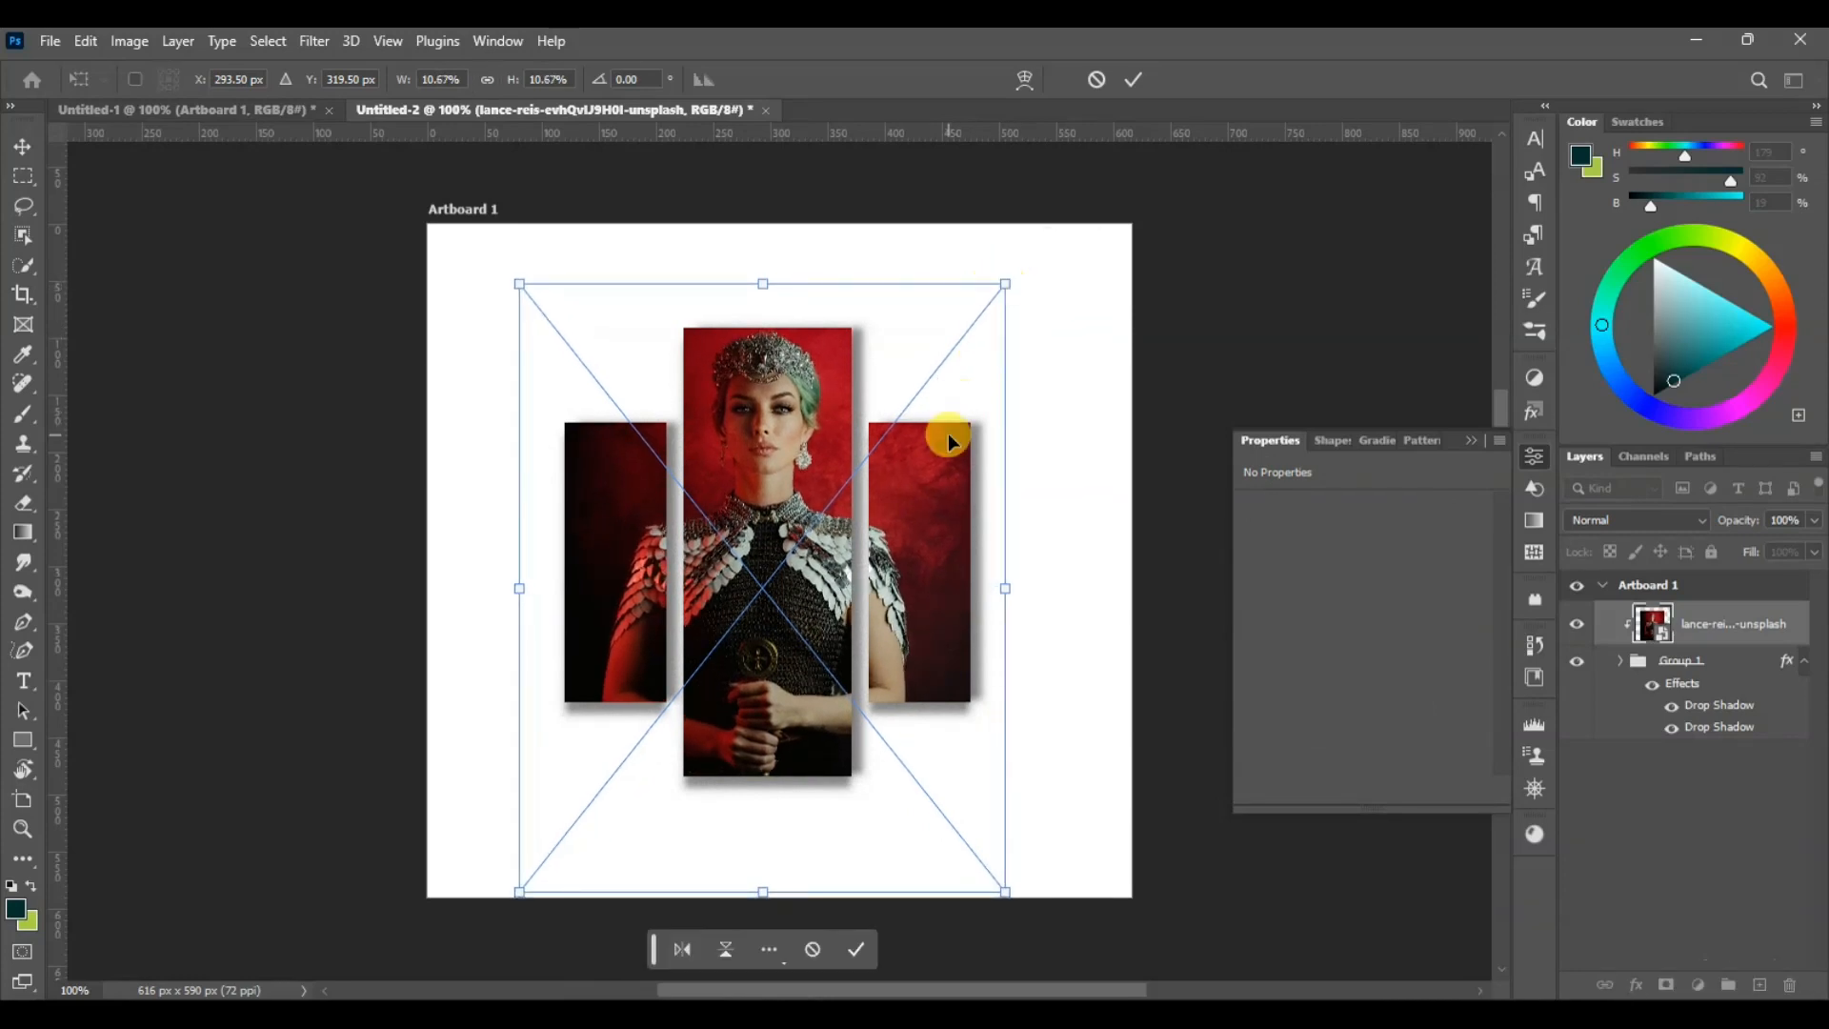
{"action": "double_click", "coordinate": [940, 493]}
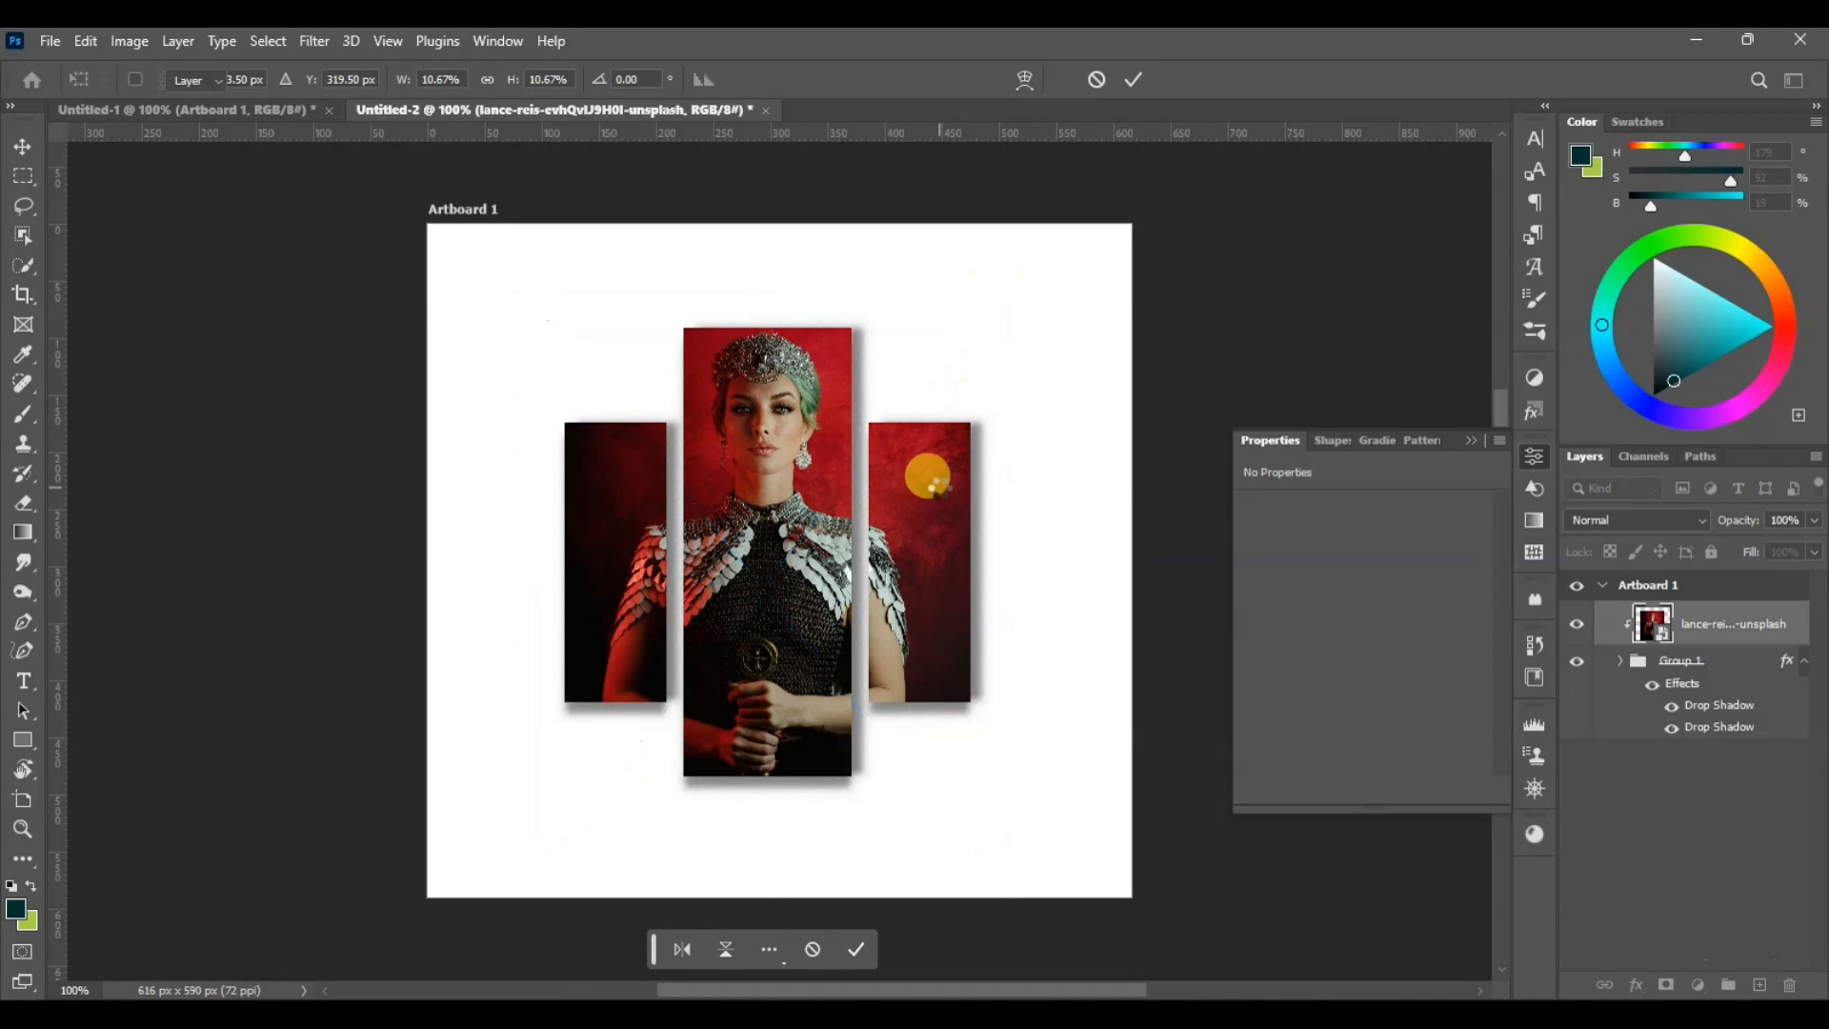
{"action": "left_click", "coordinate": [926, 545]}
{"action": "left_click", "coordinate": [621, 562]}
{"action": "left_click", "coordinate": [756, 489], "text": "shift"}
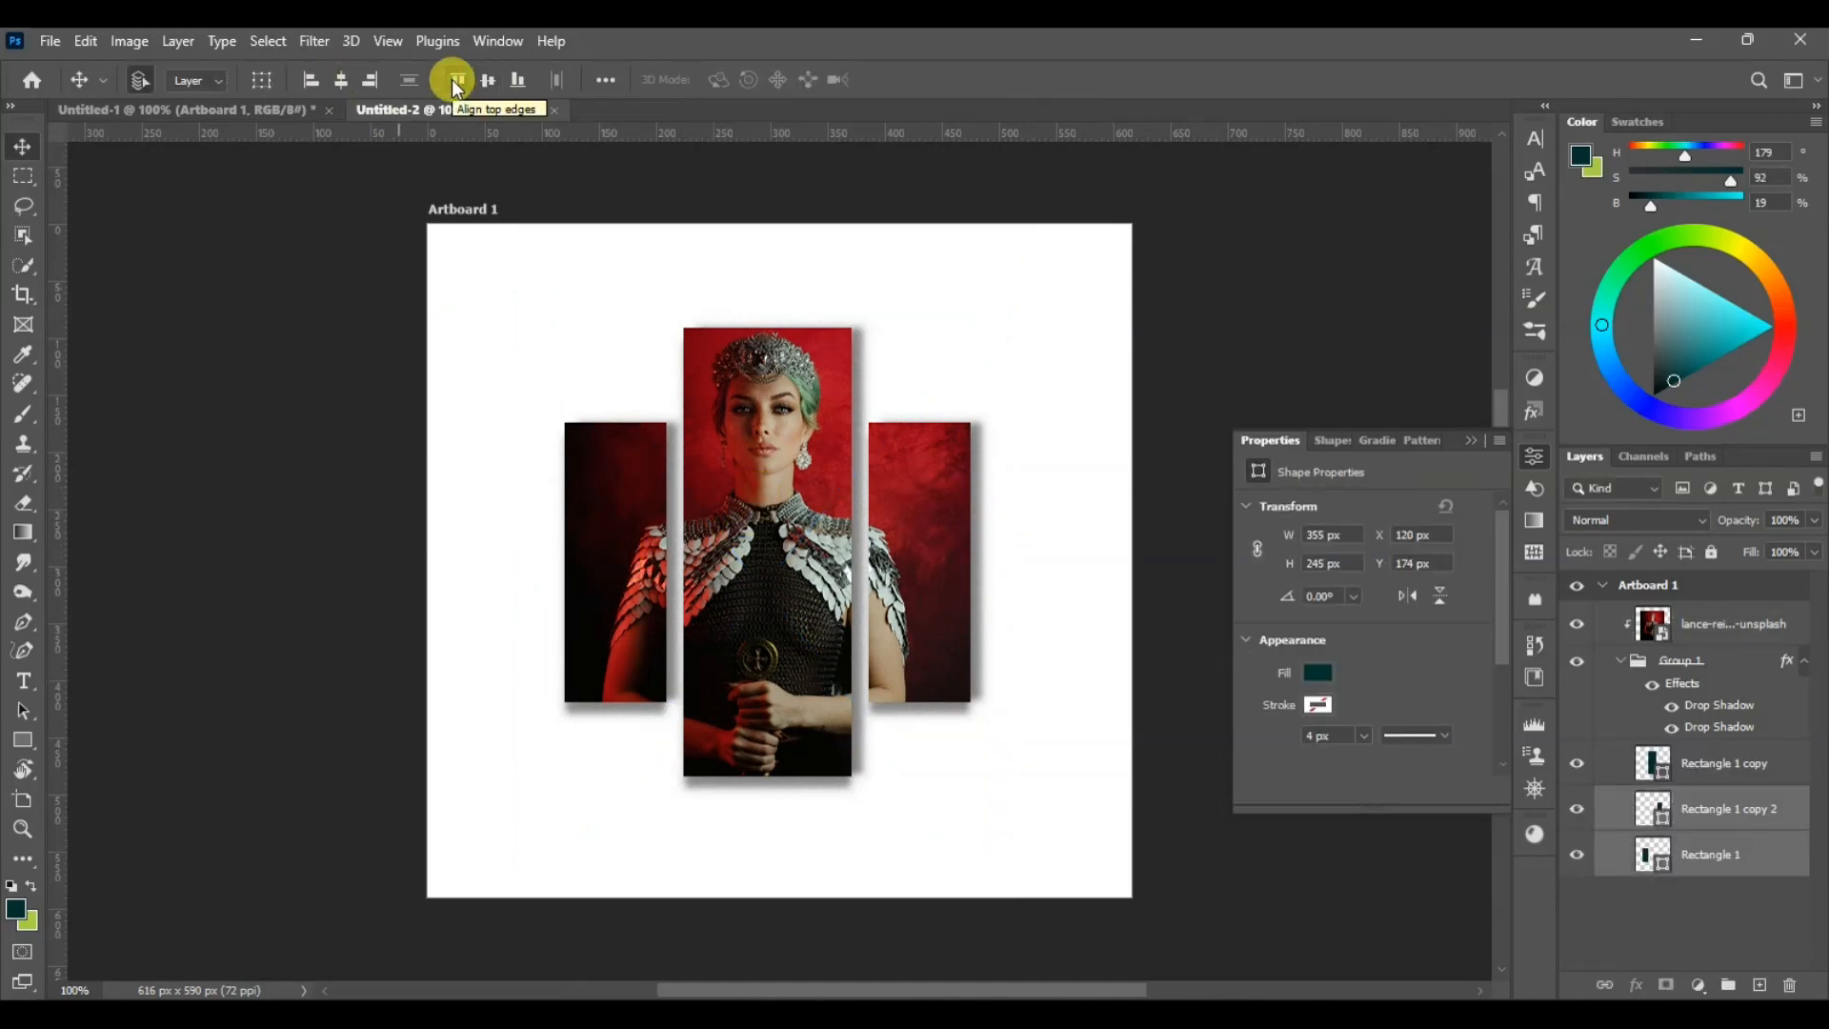
{"action": "left_click", "coordinate": [1233, 346]}
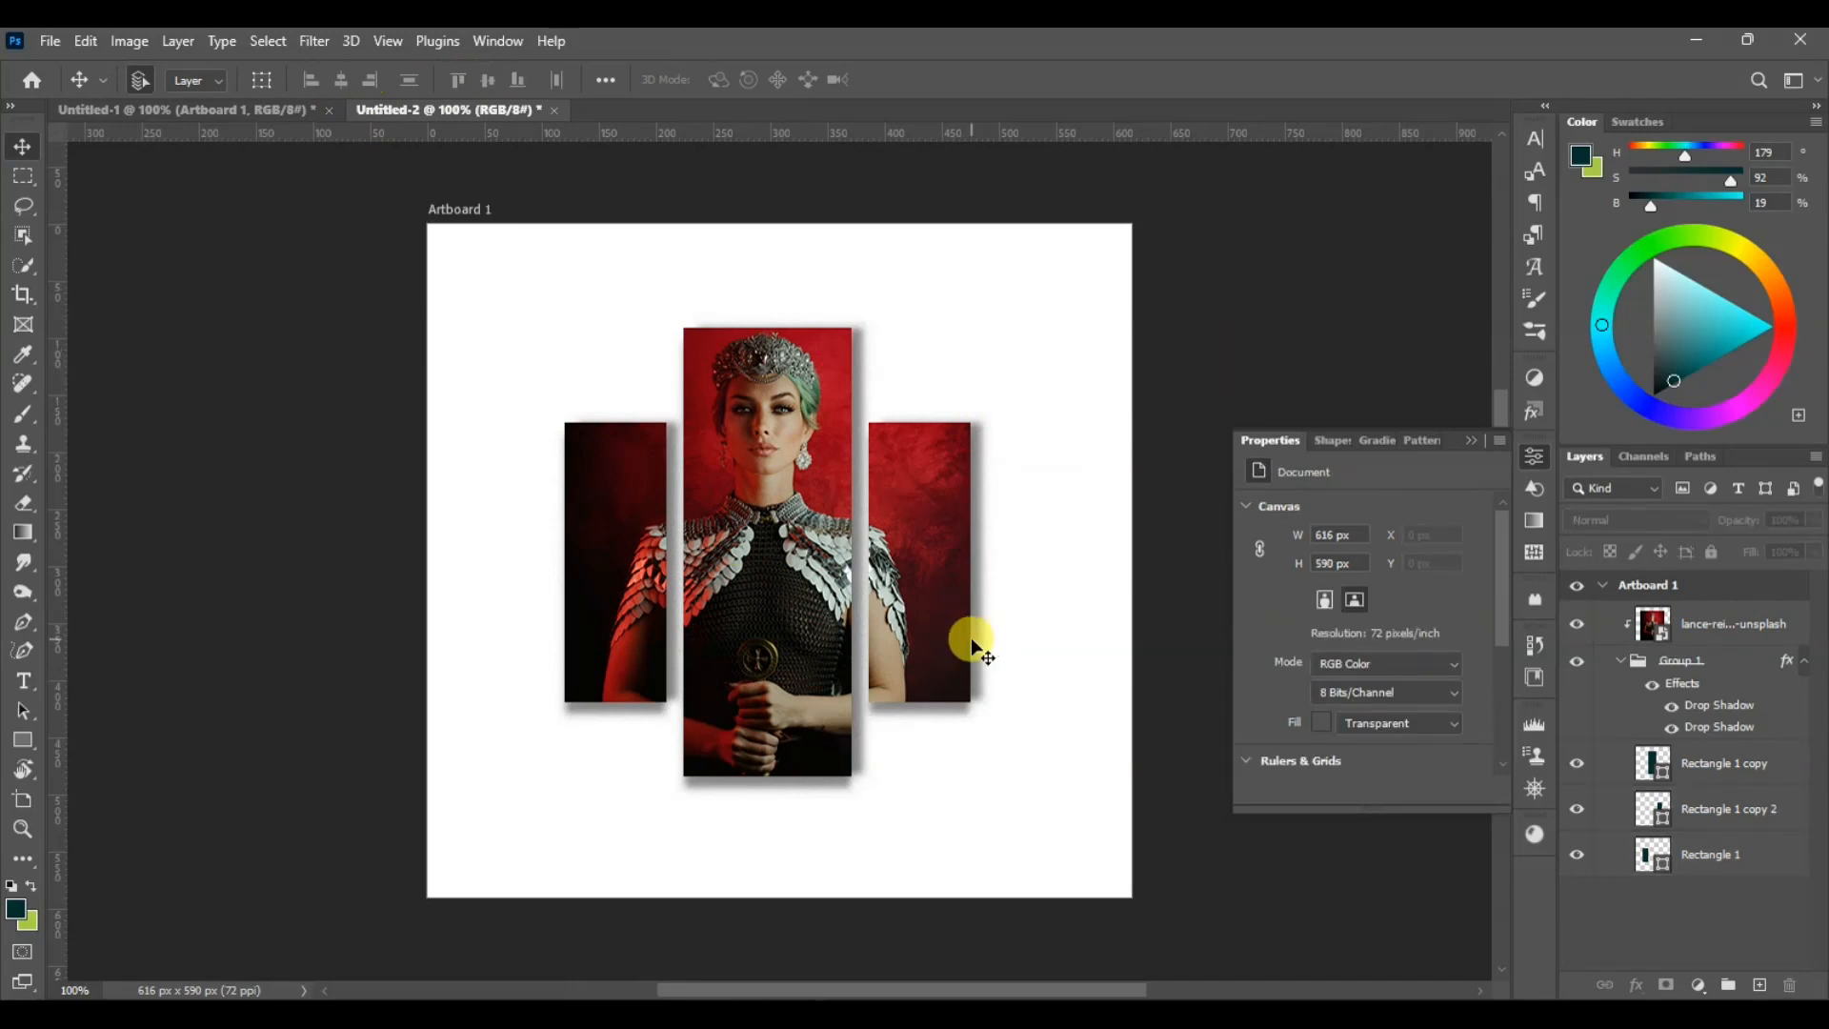
Hide the document properties and collapse Group 1 in the layer stack
{"action": "left_click", "coordinate": [1536, 455]}
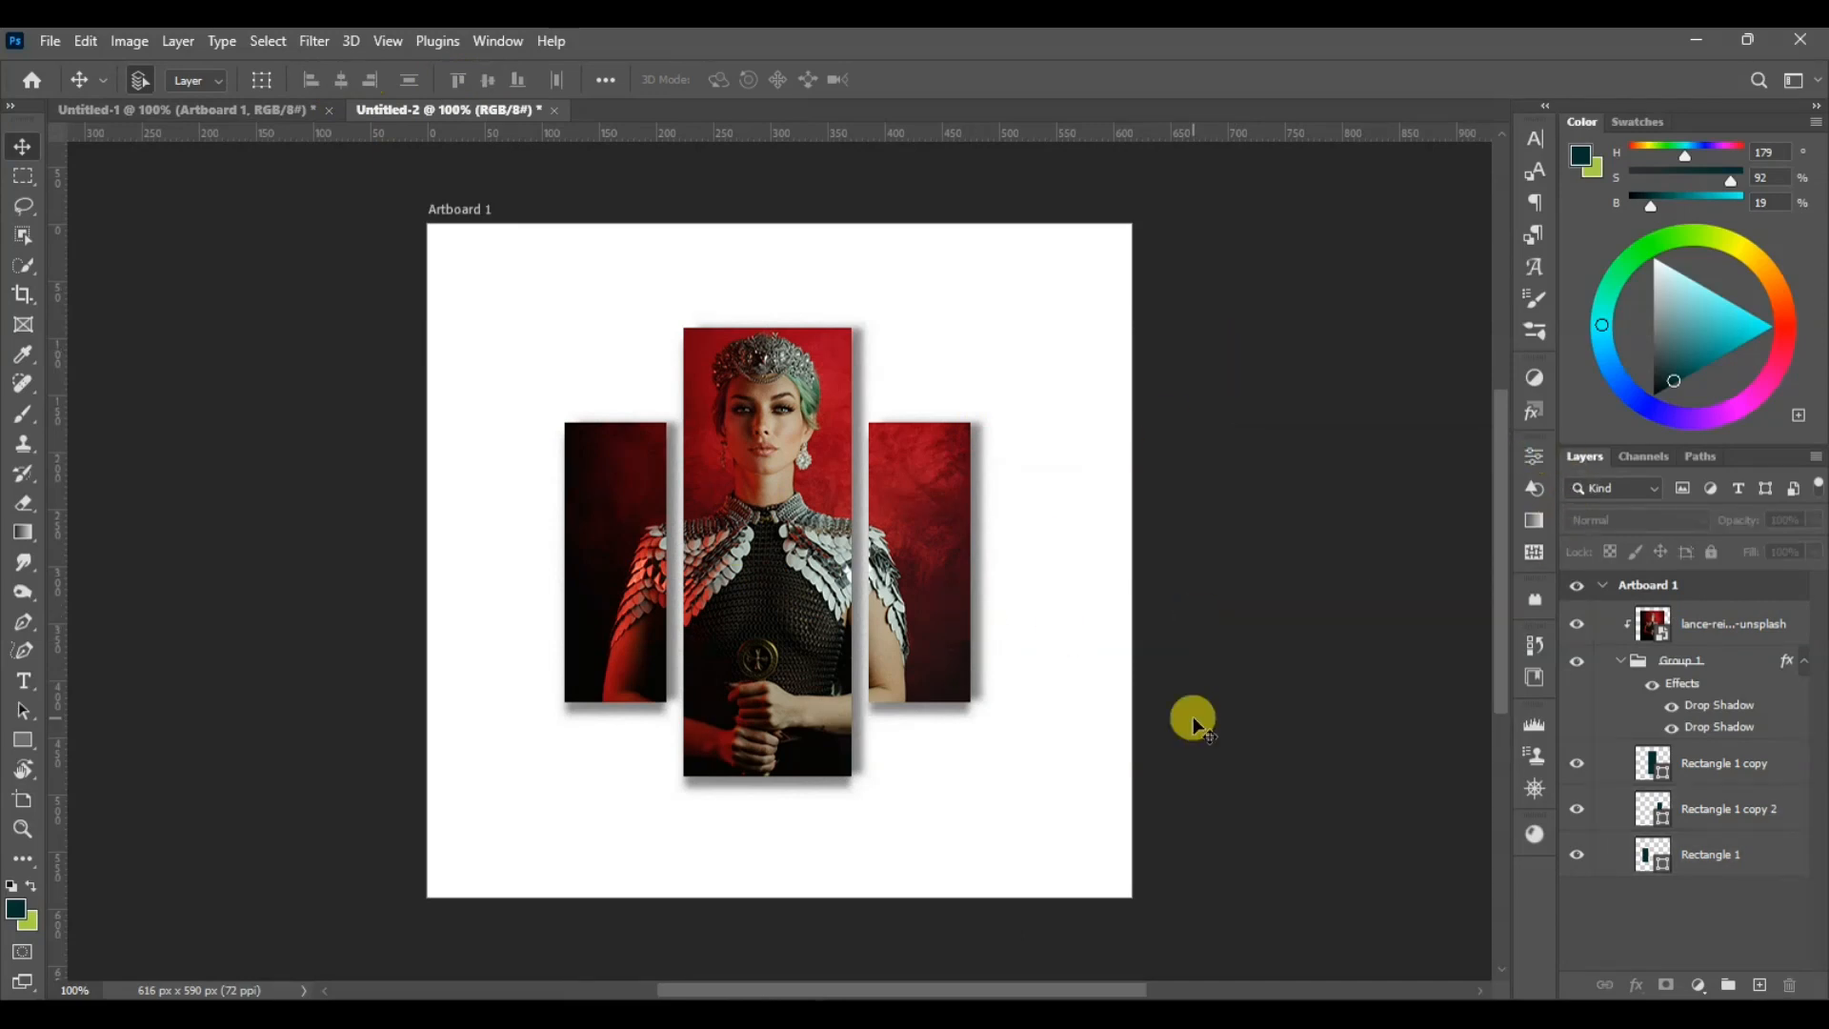
{"action": "left_click", "coordinate": [1715, 847]}
{"action": "left_click", "coordinate": [1619, 660]}
Add a Solid Color fill layer in red sampled from the portrait's background and move it to the bottom of the layer stack
{"action": "left_click", "coordinate": [1697, 982]}
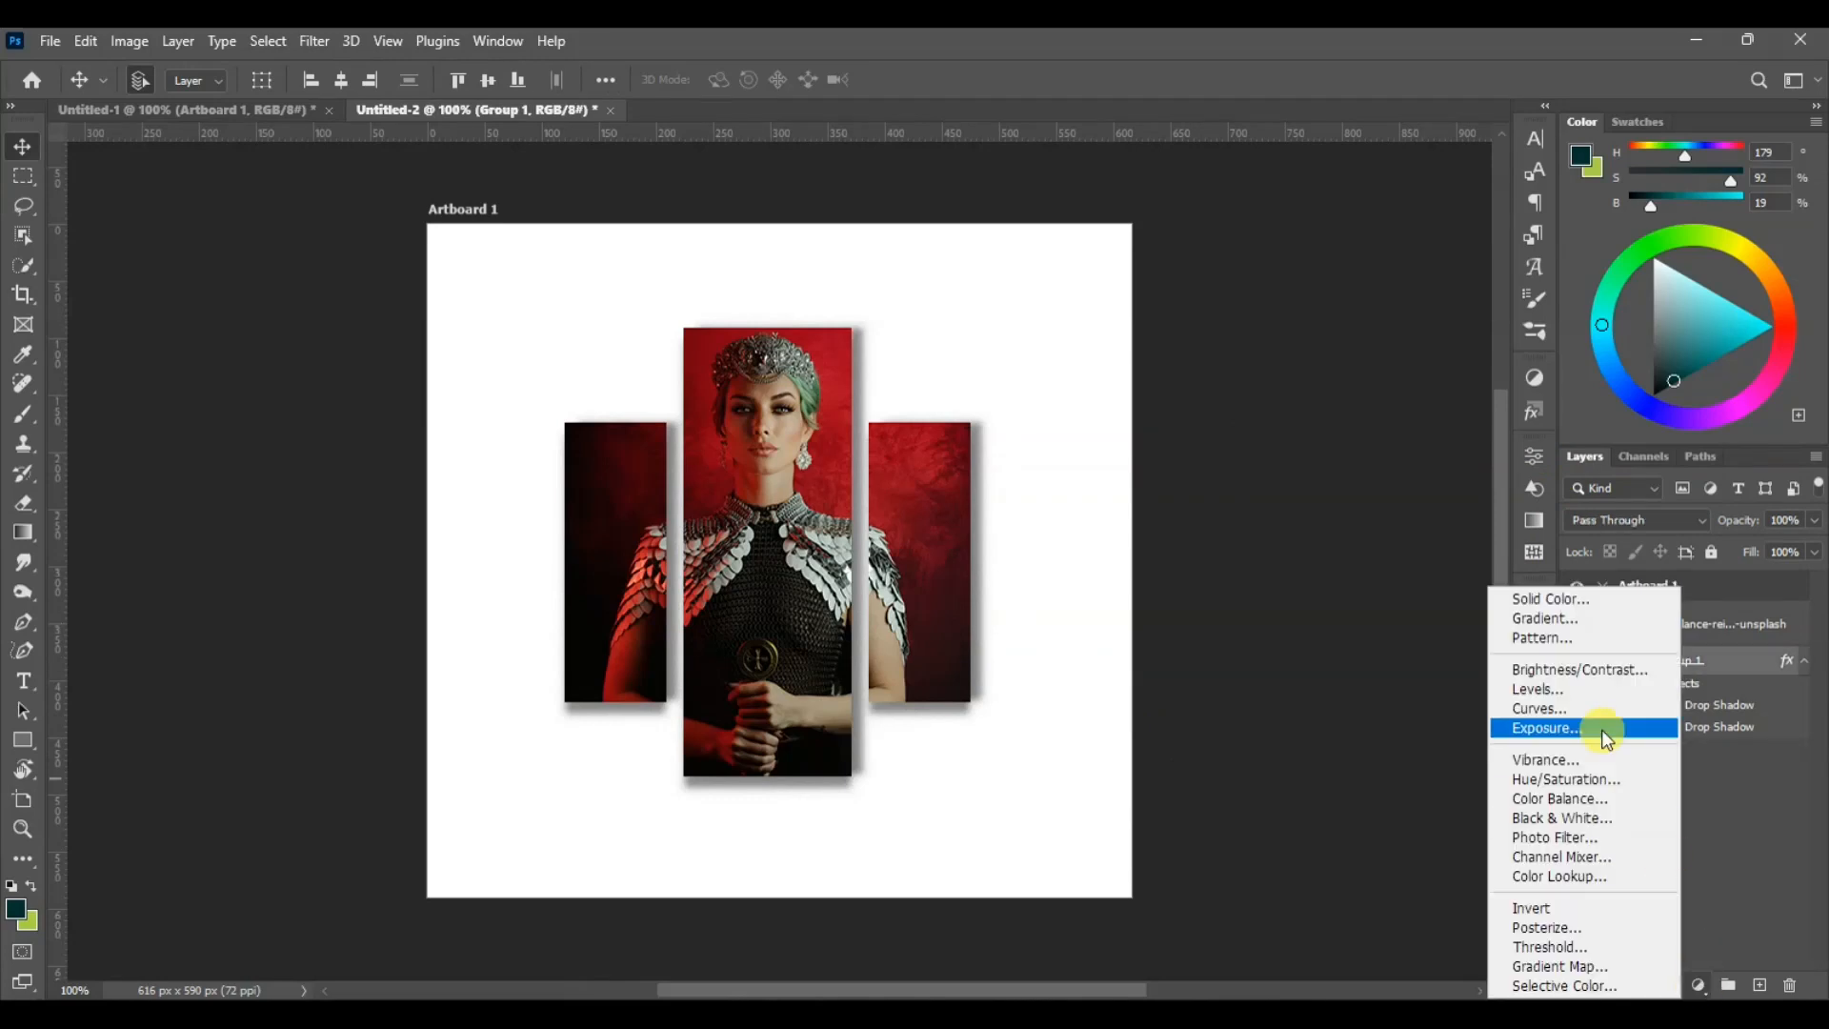
{"action": "left_click", "coordinate": [1574, 608]}
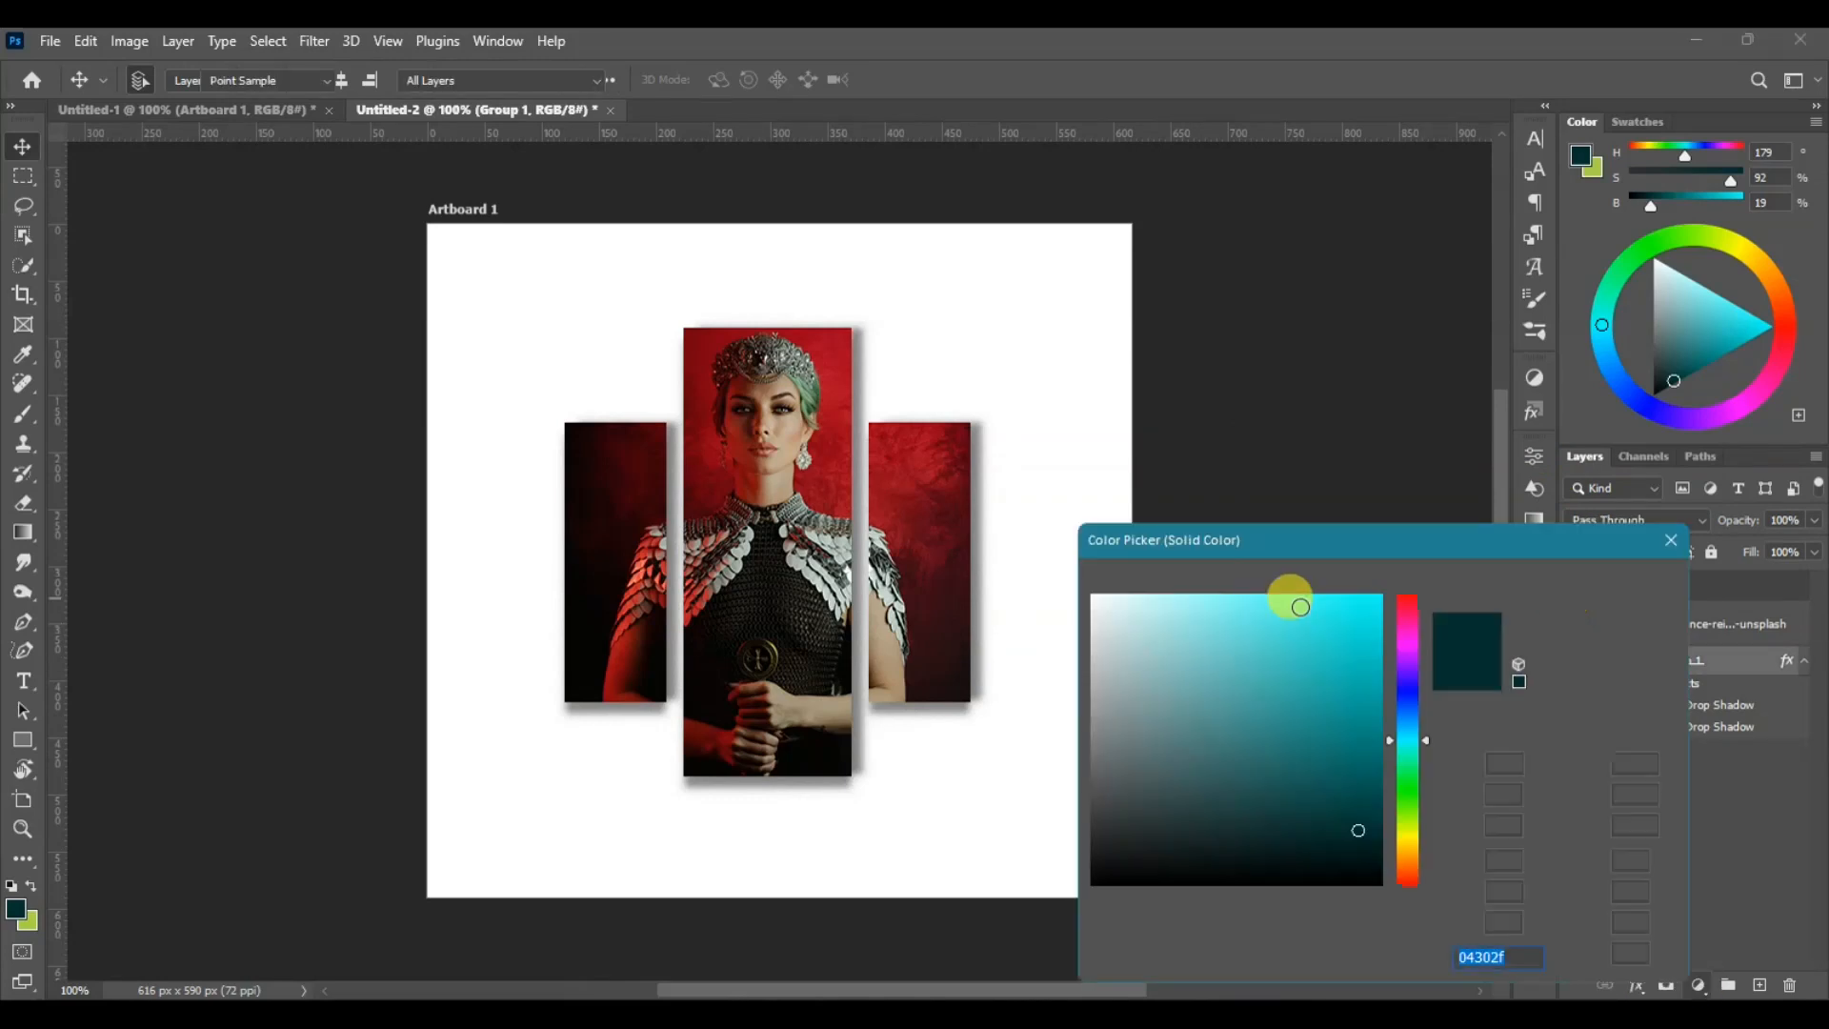
{"action": "left_click", "coordinate": [895, 470]}
{"action": "left_click", "coordinate": [1558, 591]}
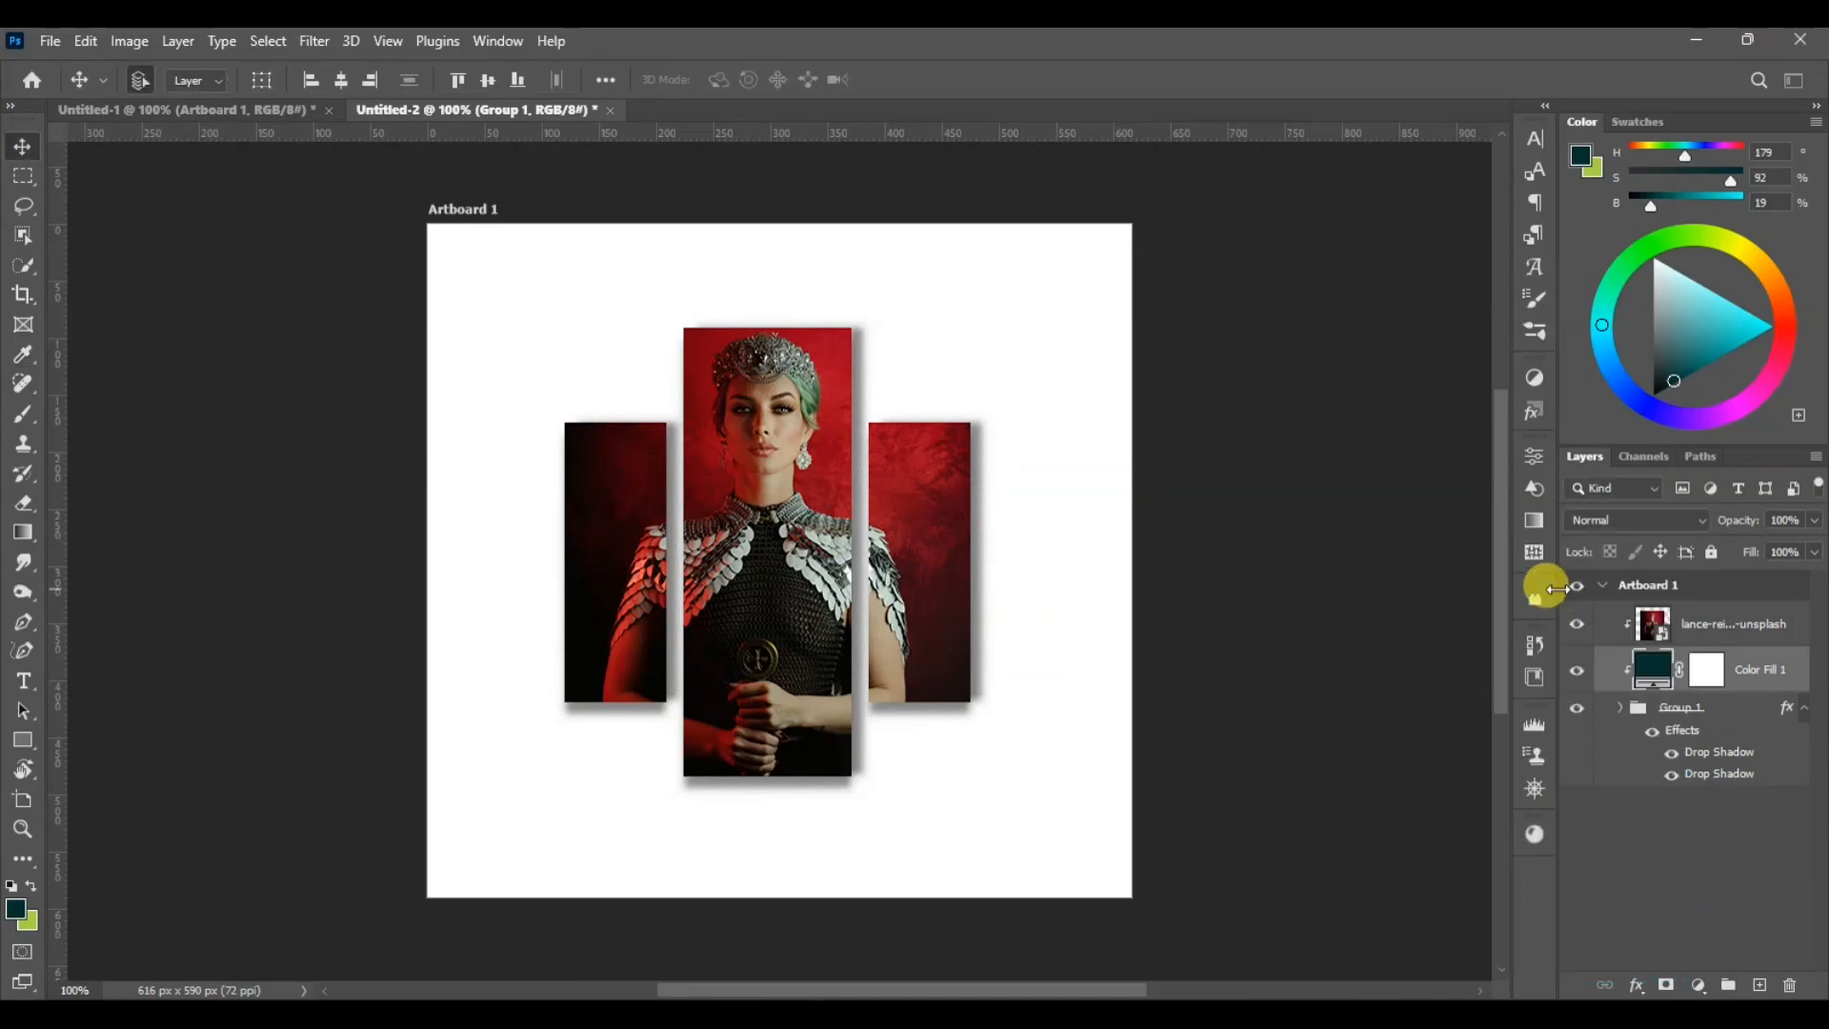
{"action": "left_click_drag", "start_coordinate": [1734, 669], "coordinate": [1765, 817]}
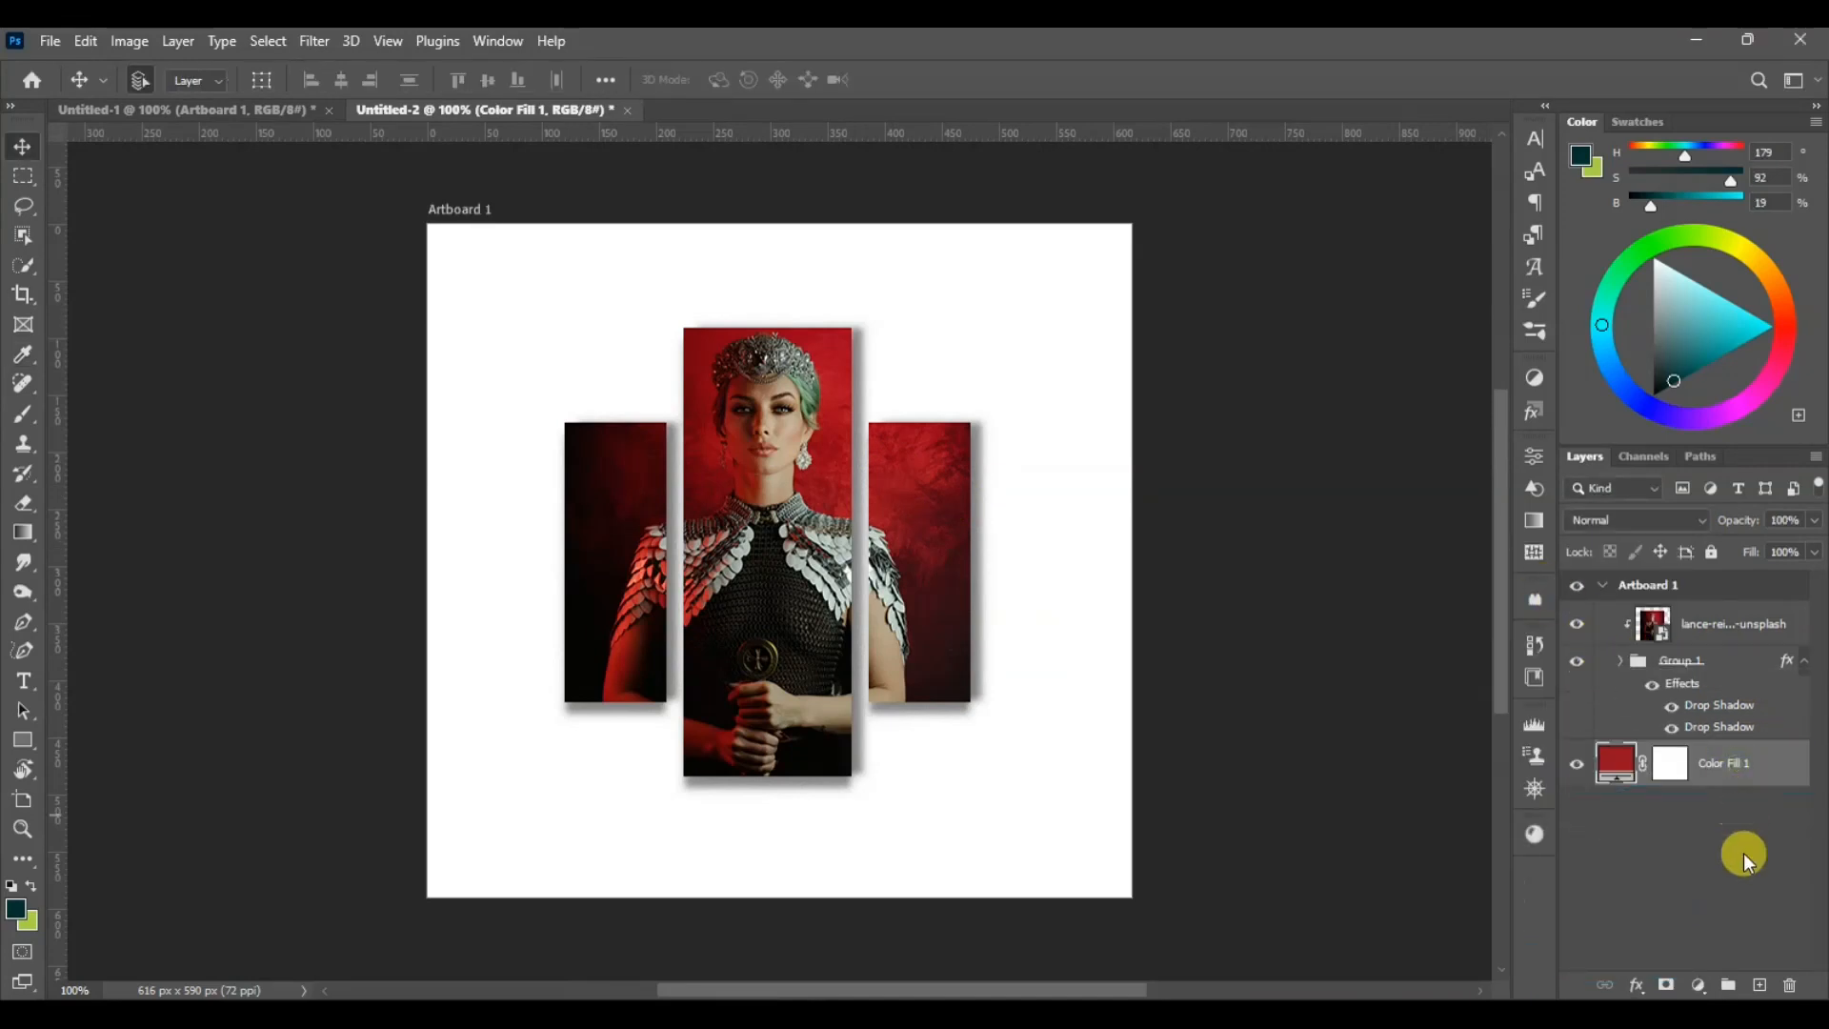
Add a blank layer above the red Color Fill 1 layer and delete the fill layer
{"action": "left_click", "coordinate": [1759, 985]}
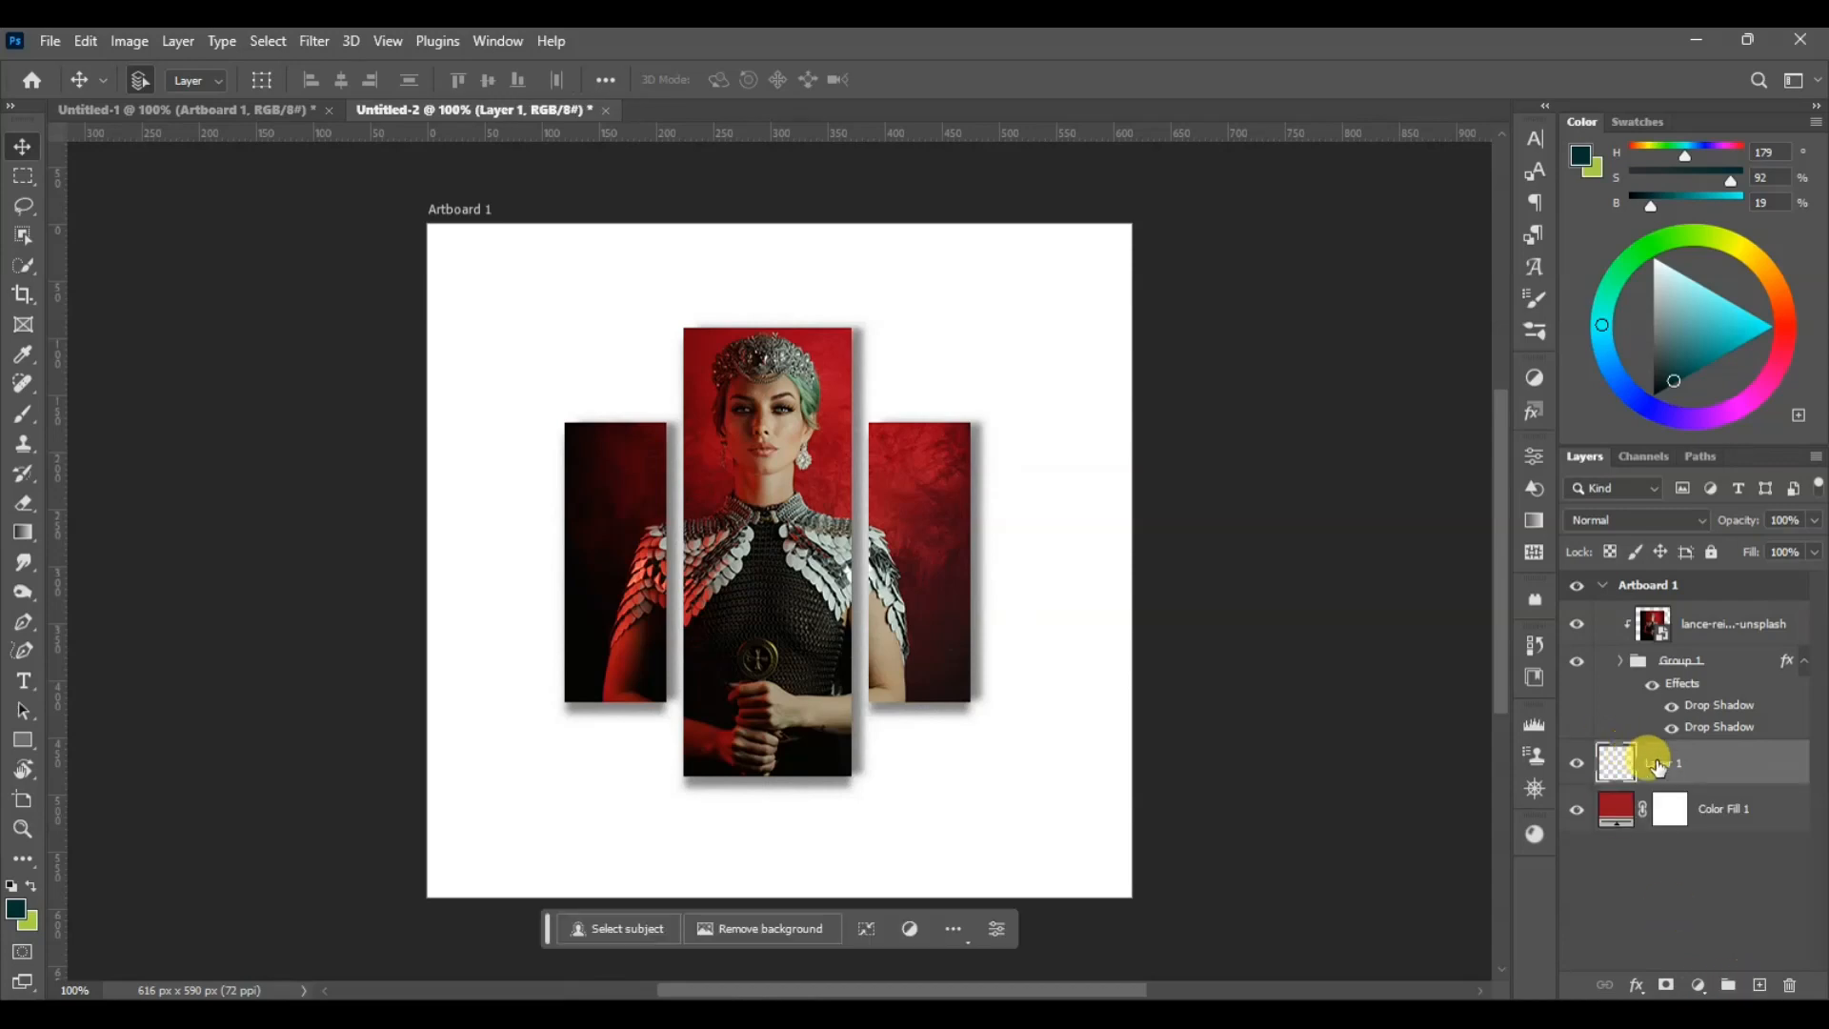
{"action": "left_click_drag", "start_coordinate": [1606, 814], "coordinate": [1722, 817]}
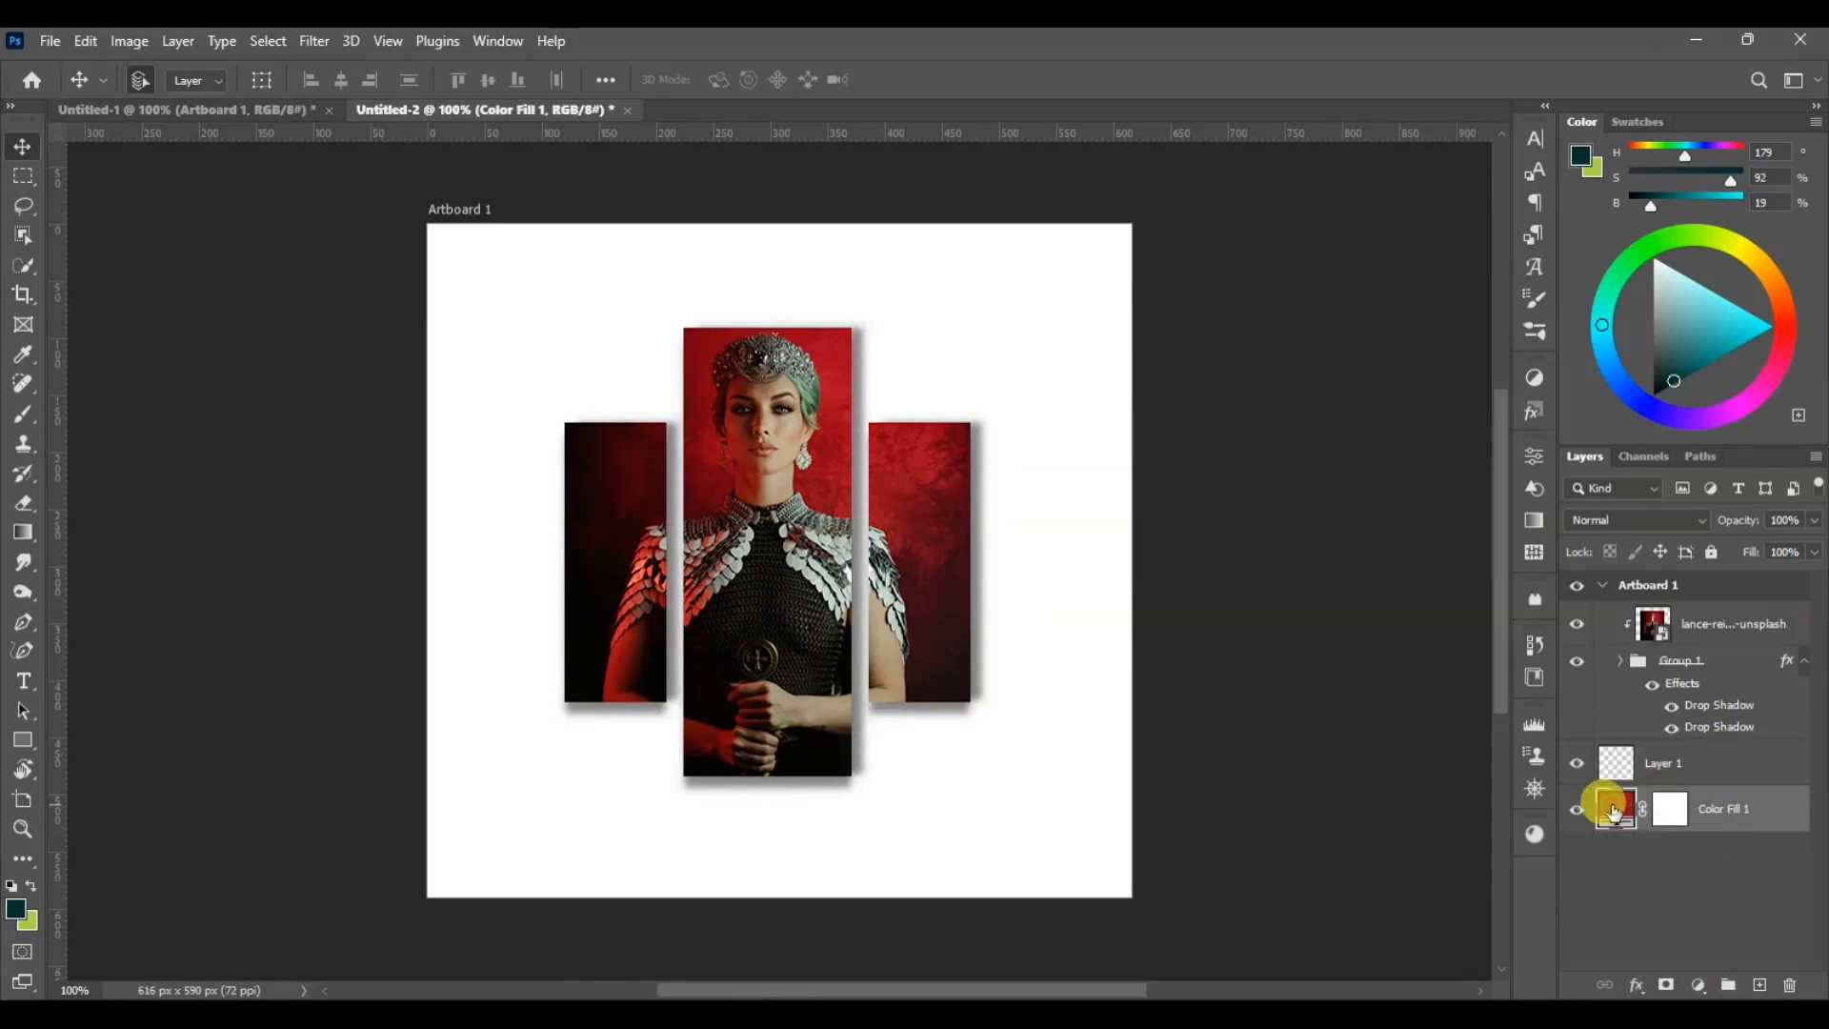
{"action": "key", "text": "Delete"}
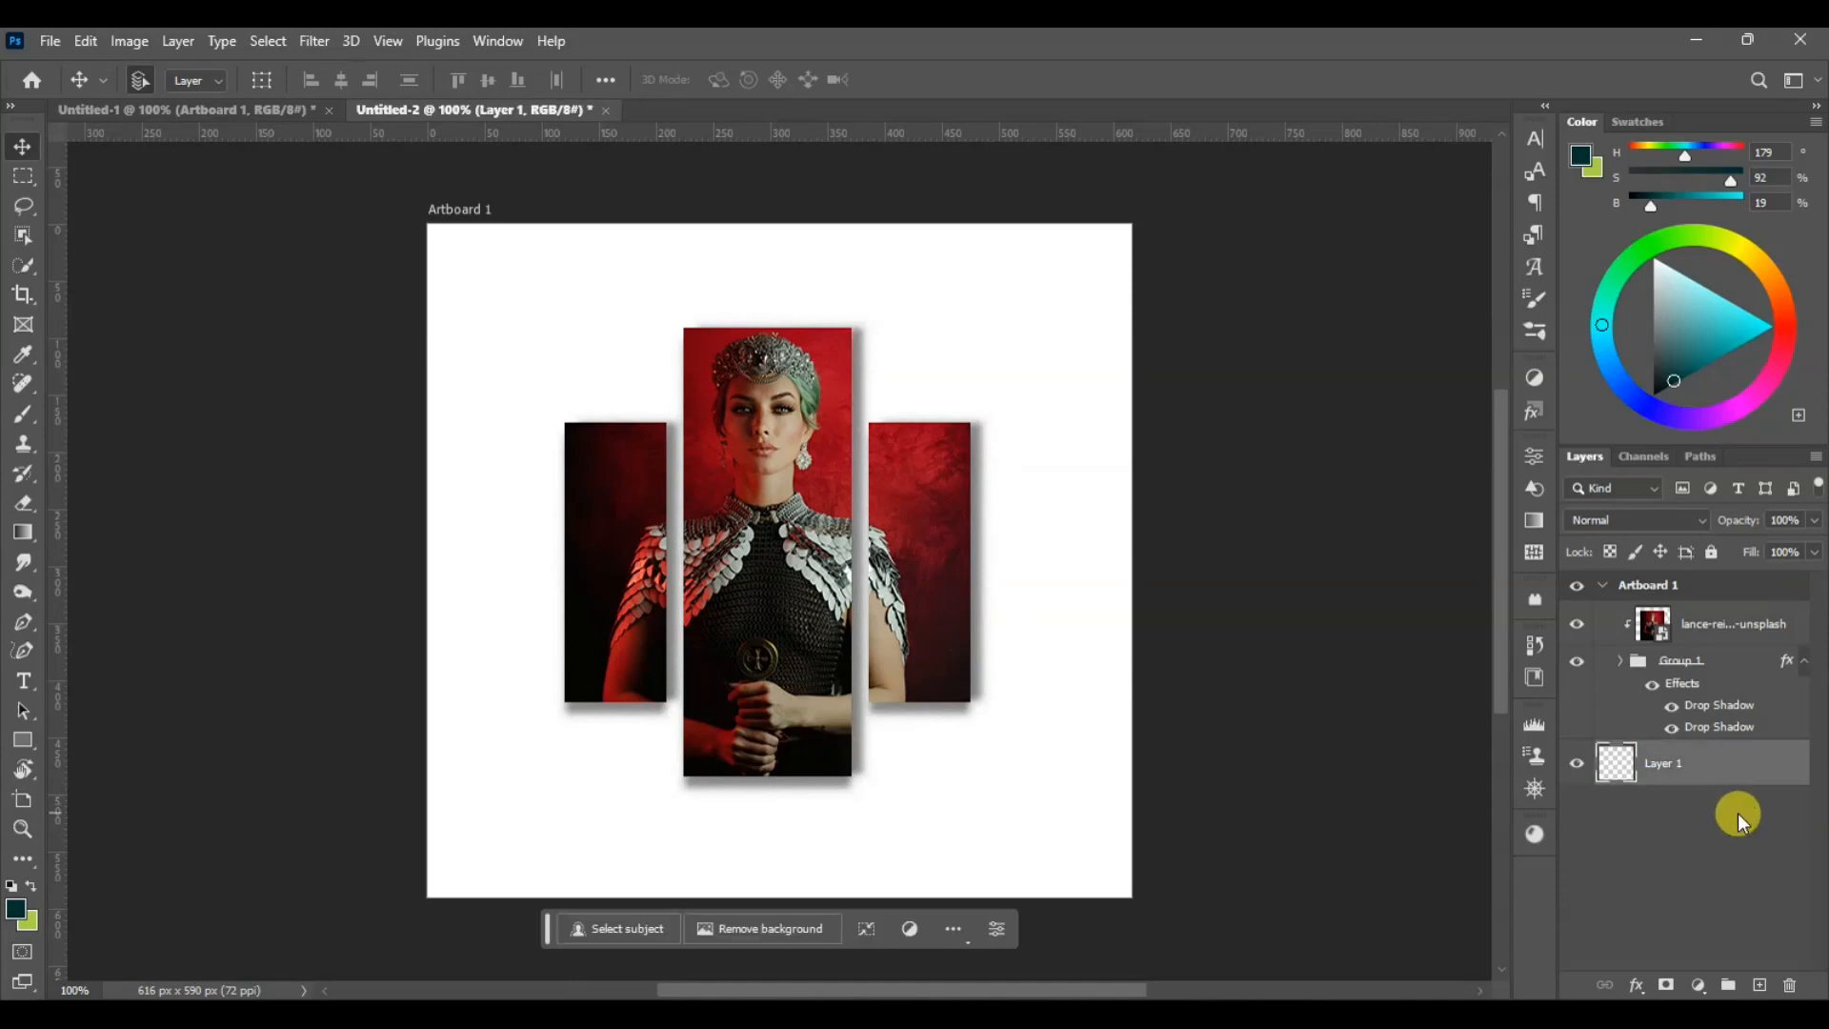
Add a Solid Color fill layer above Layer 1, using a bright red sampled from the portrait's background in the narrow panel beside her
{"action": "left_click", "coordinate": [1761, 985]}
{"action": "left_click", "coordinate": [1698, 981]}
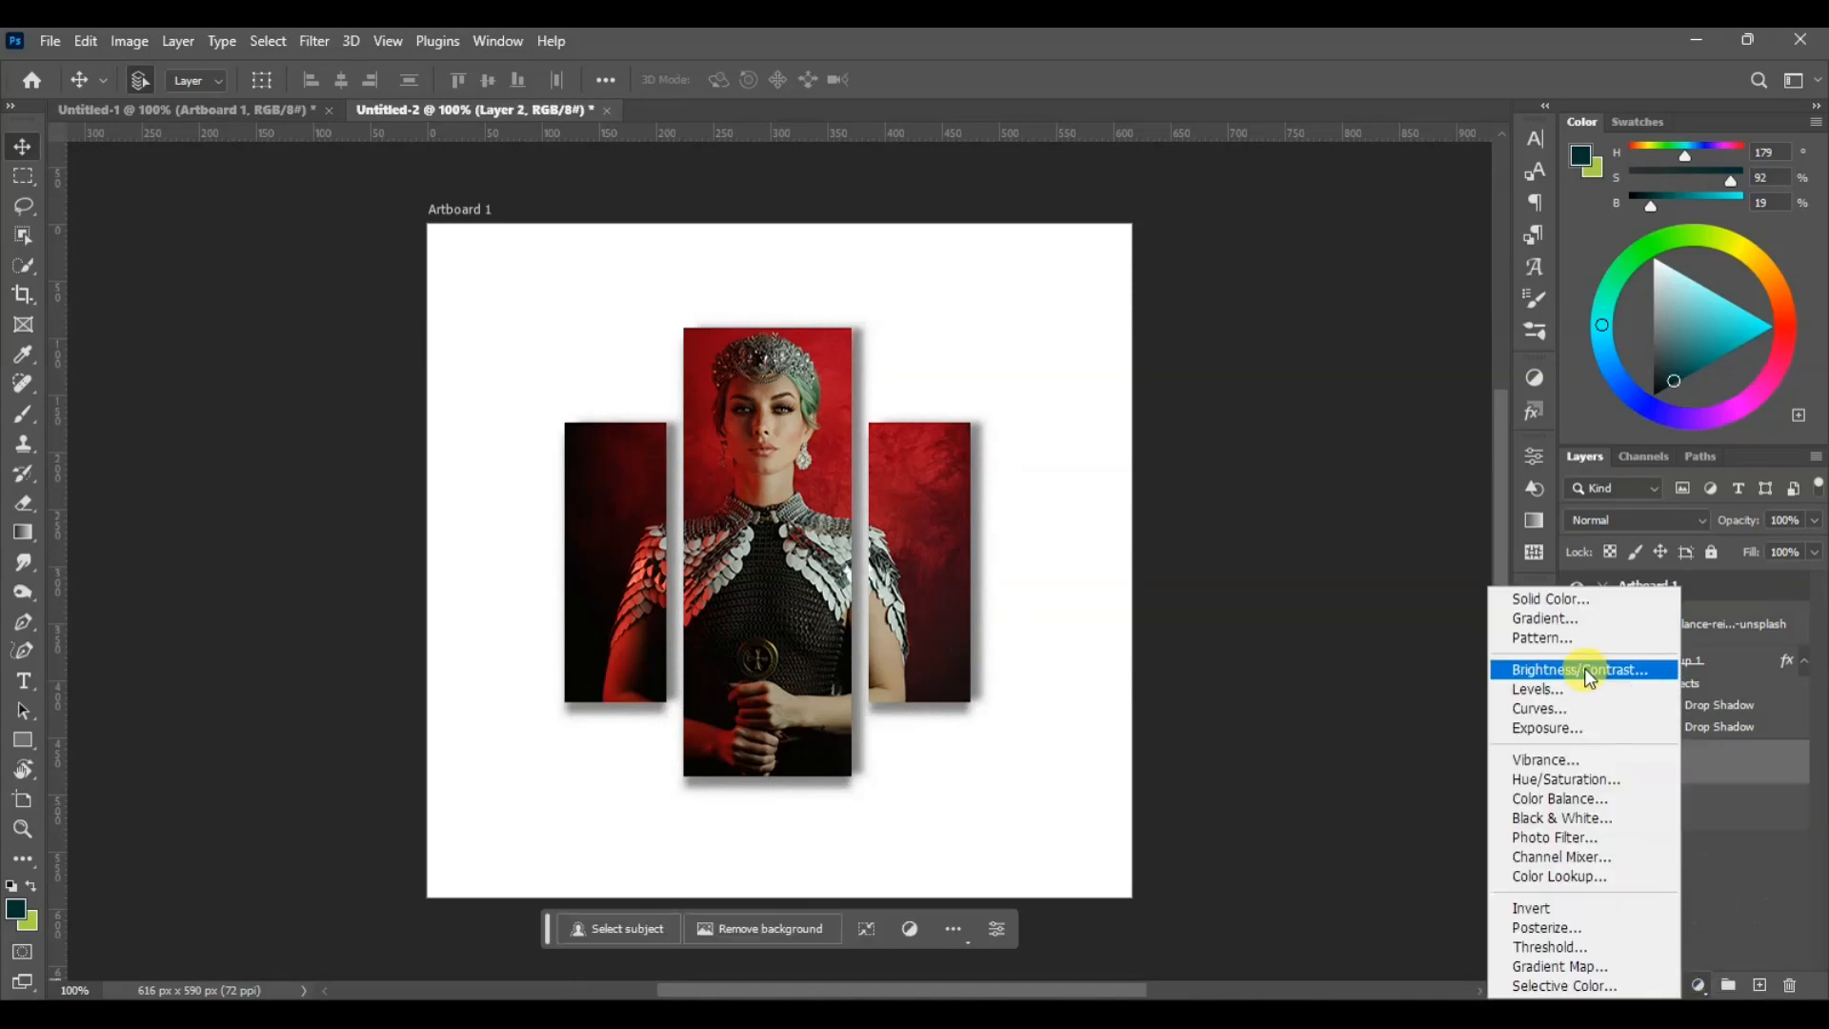
{"action": "left_click", "coordinate": [1563, 593]}
{"action": "left_click", "coordinate": [935, 511]}
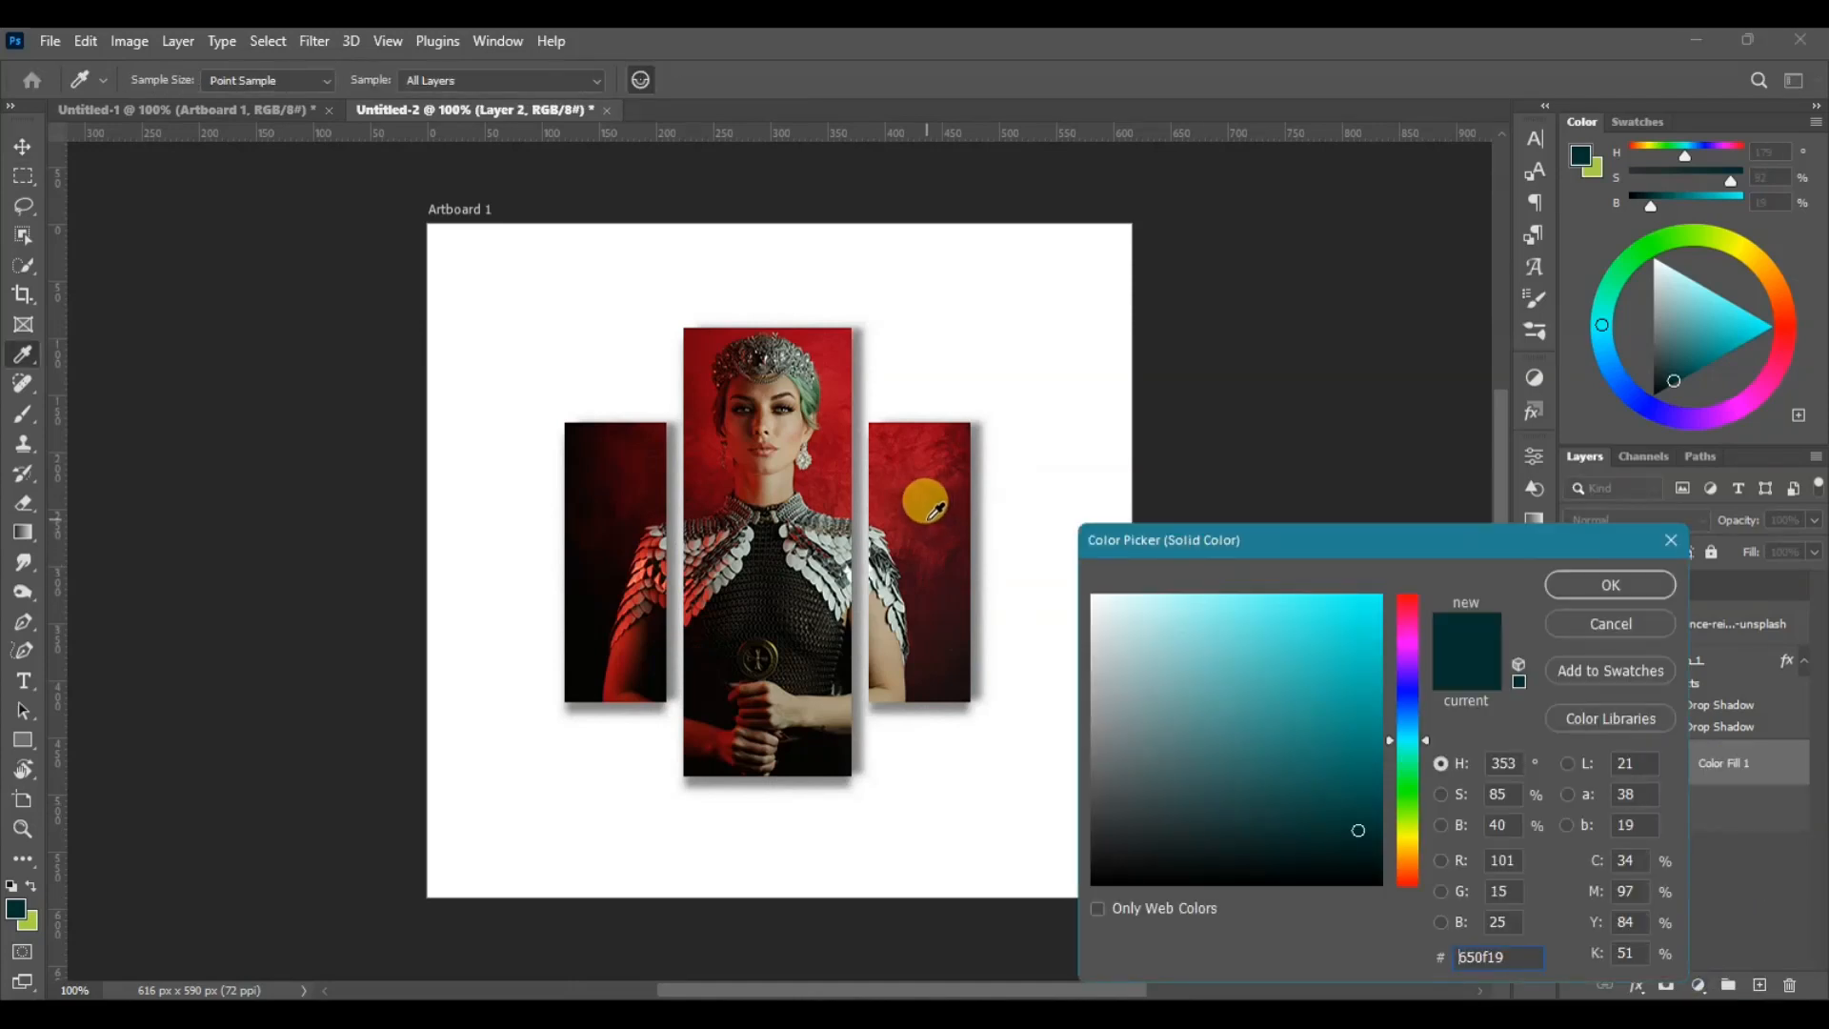
{"action": "left_click", "coordinate": [895, 479]}
{"action": "left_click", "coordinate": [1596, 607]}
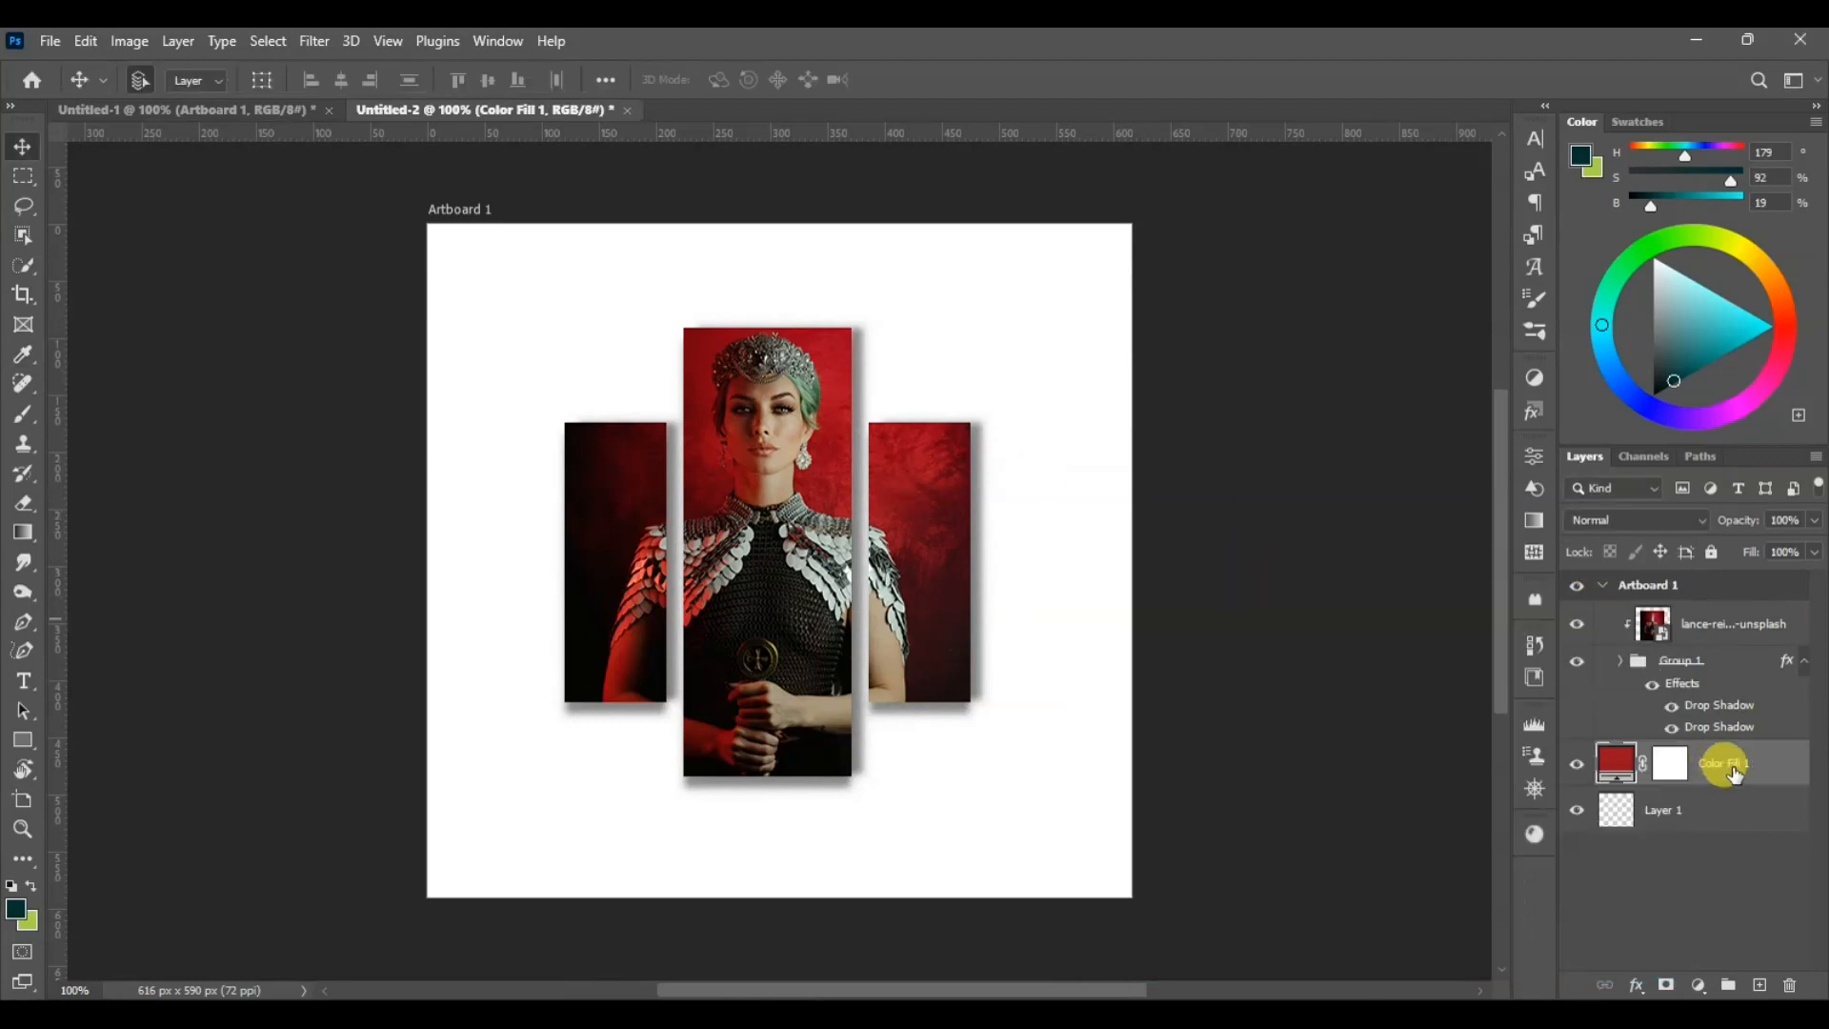
Bring the red Color Fill 1 layer forward into Artboard 1 so it sits directly beneath Group 1
{"action": "left_click", "coordinate": [1623, 661]}
{"action": "left_click", "coordinate": [1621, 661]}
{"action": "key", "text": "ctrl+shift+backslash"}
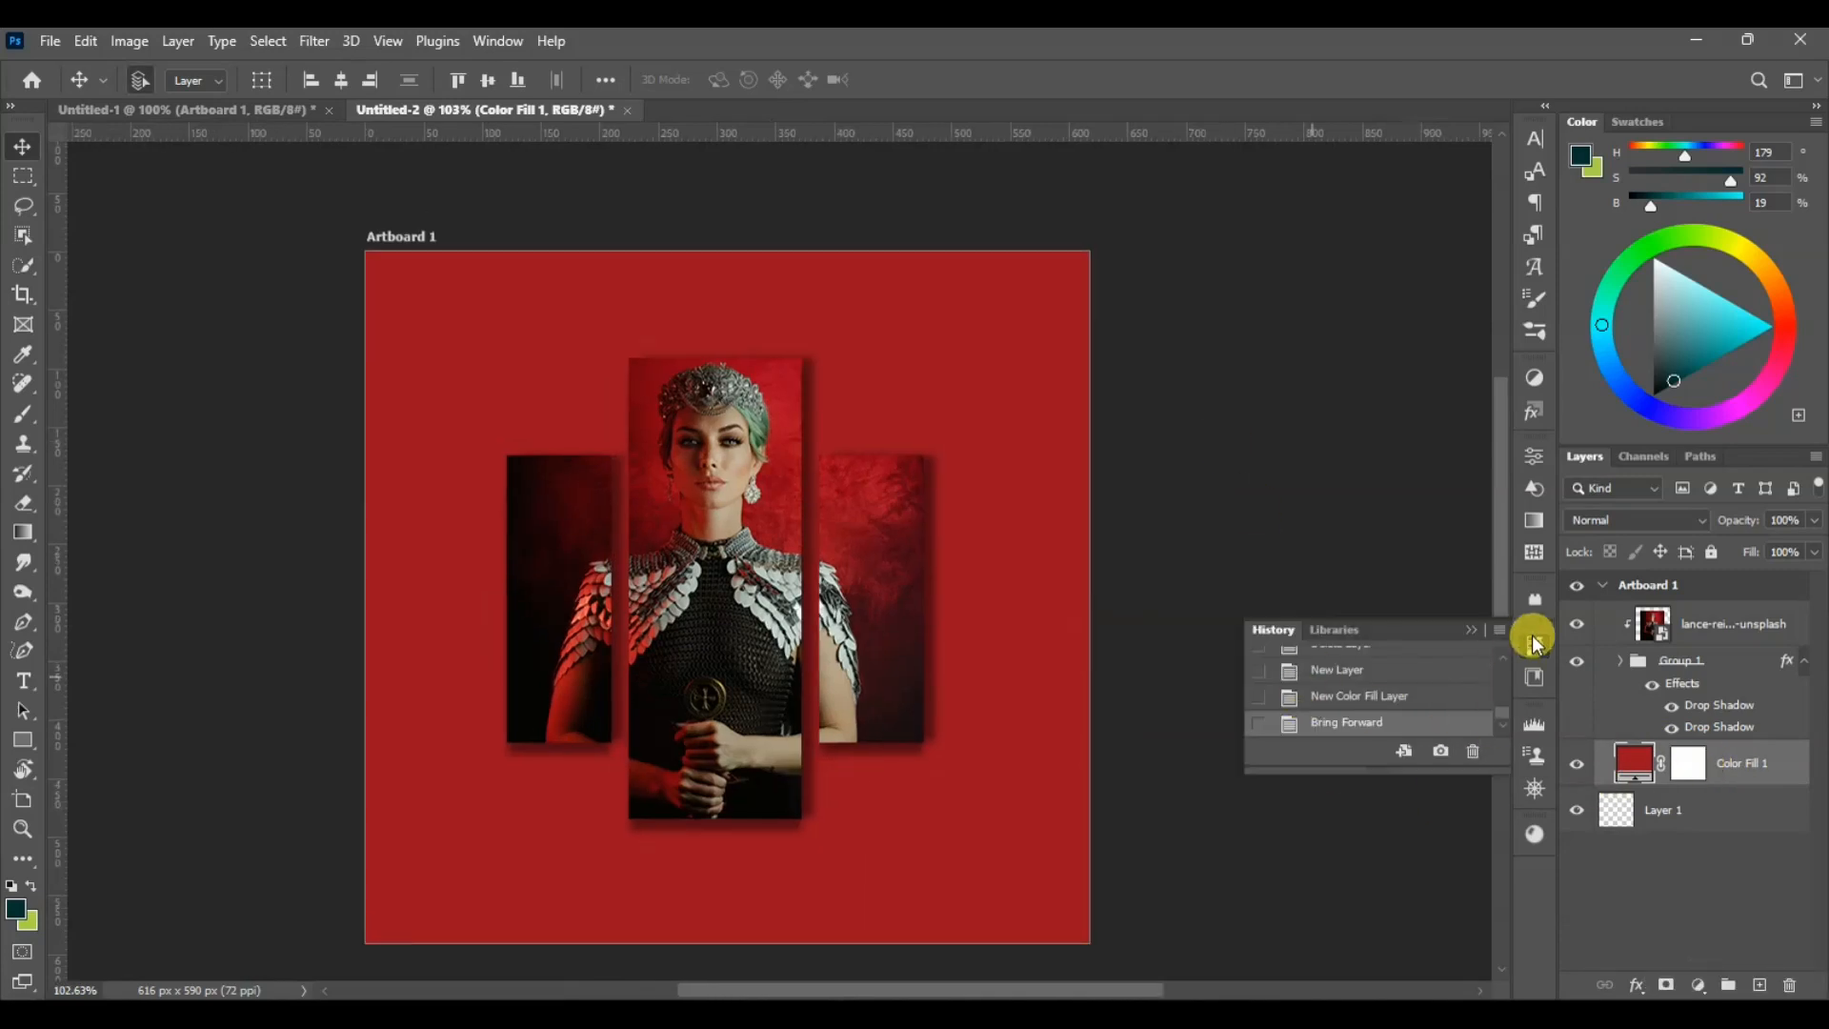
{"action": "left_click", "coordinate": [1533, 645]}
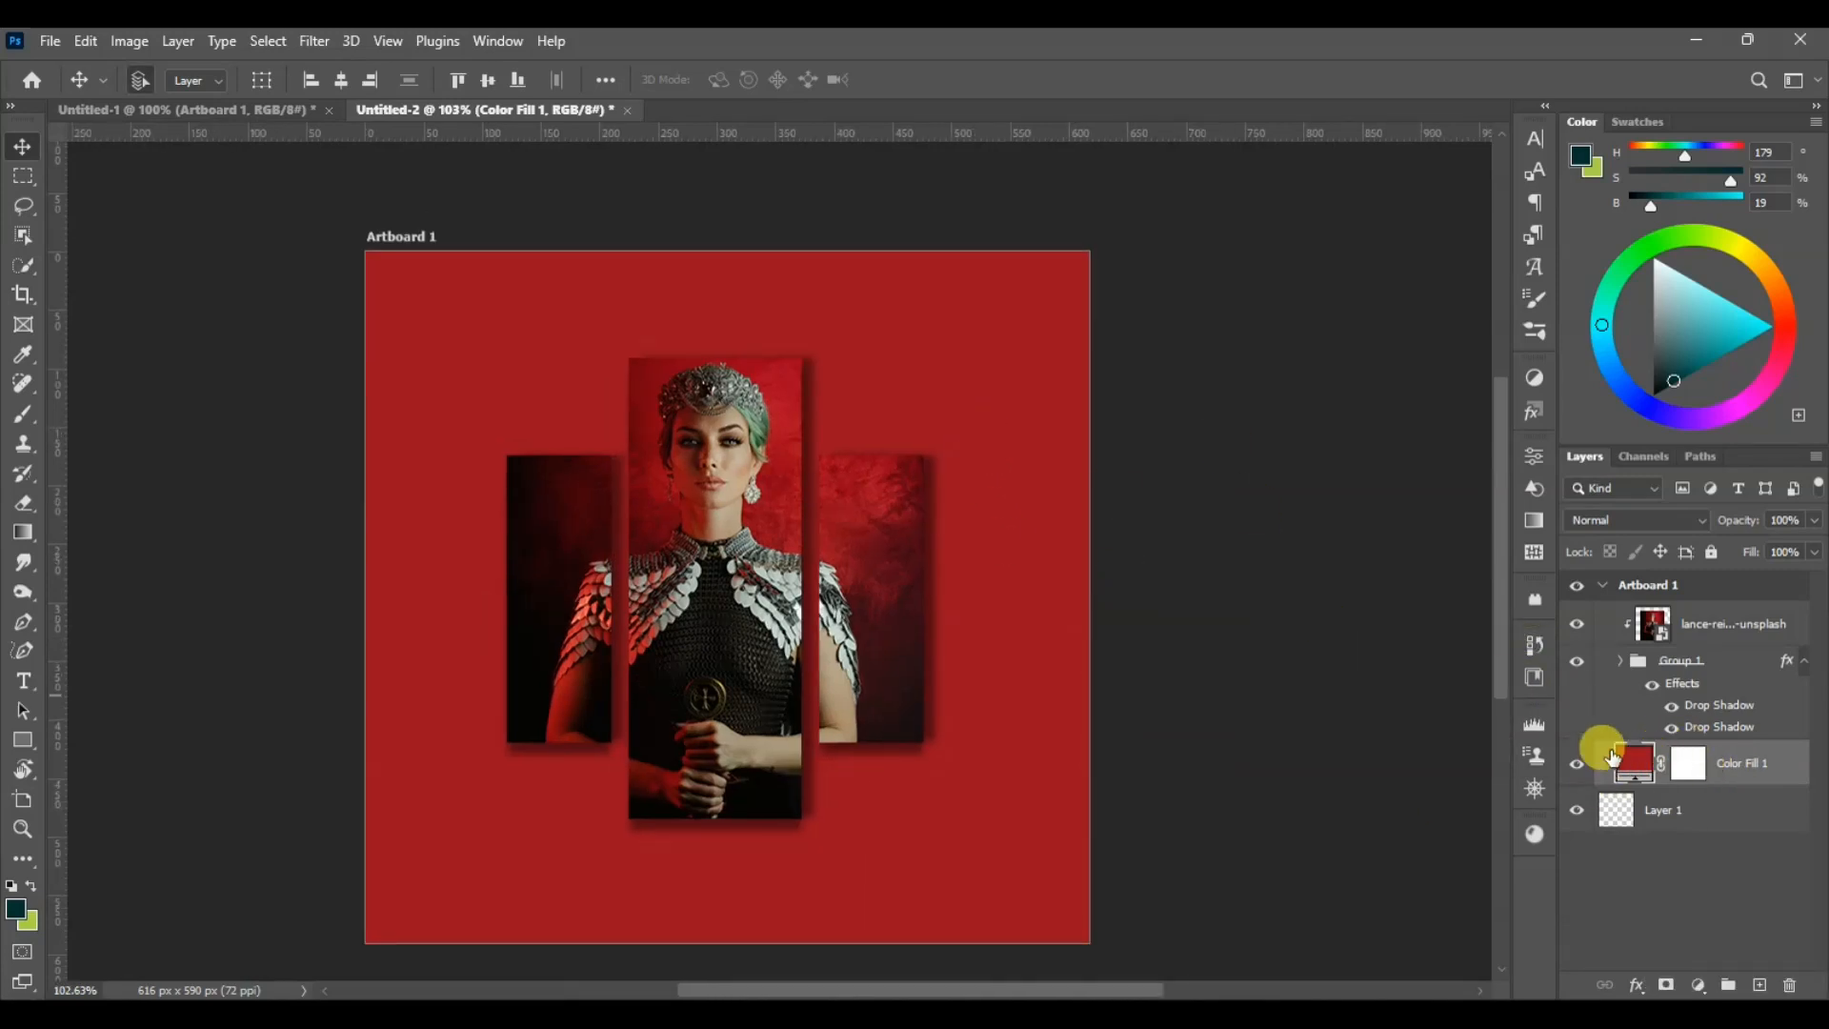
Add a Pattern fill layer with the dark green leaf pattern above the red fill, scaled to 6%
{"action": "left_click", "coordinate": [1759, 984]}
{"action": "left_click", "coordinate": [1697, 984]}
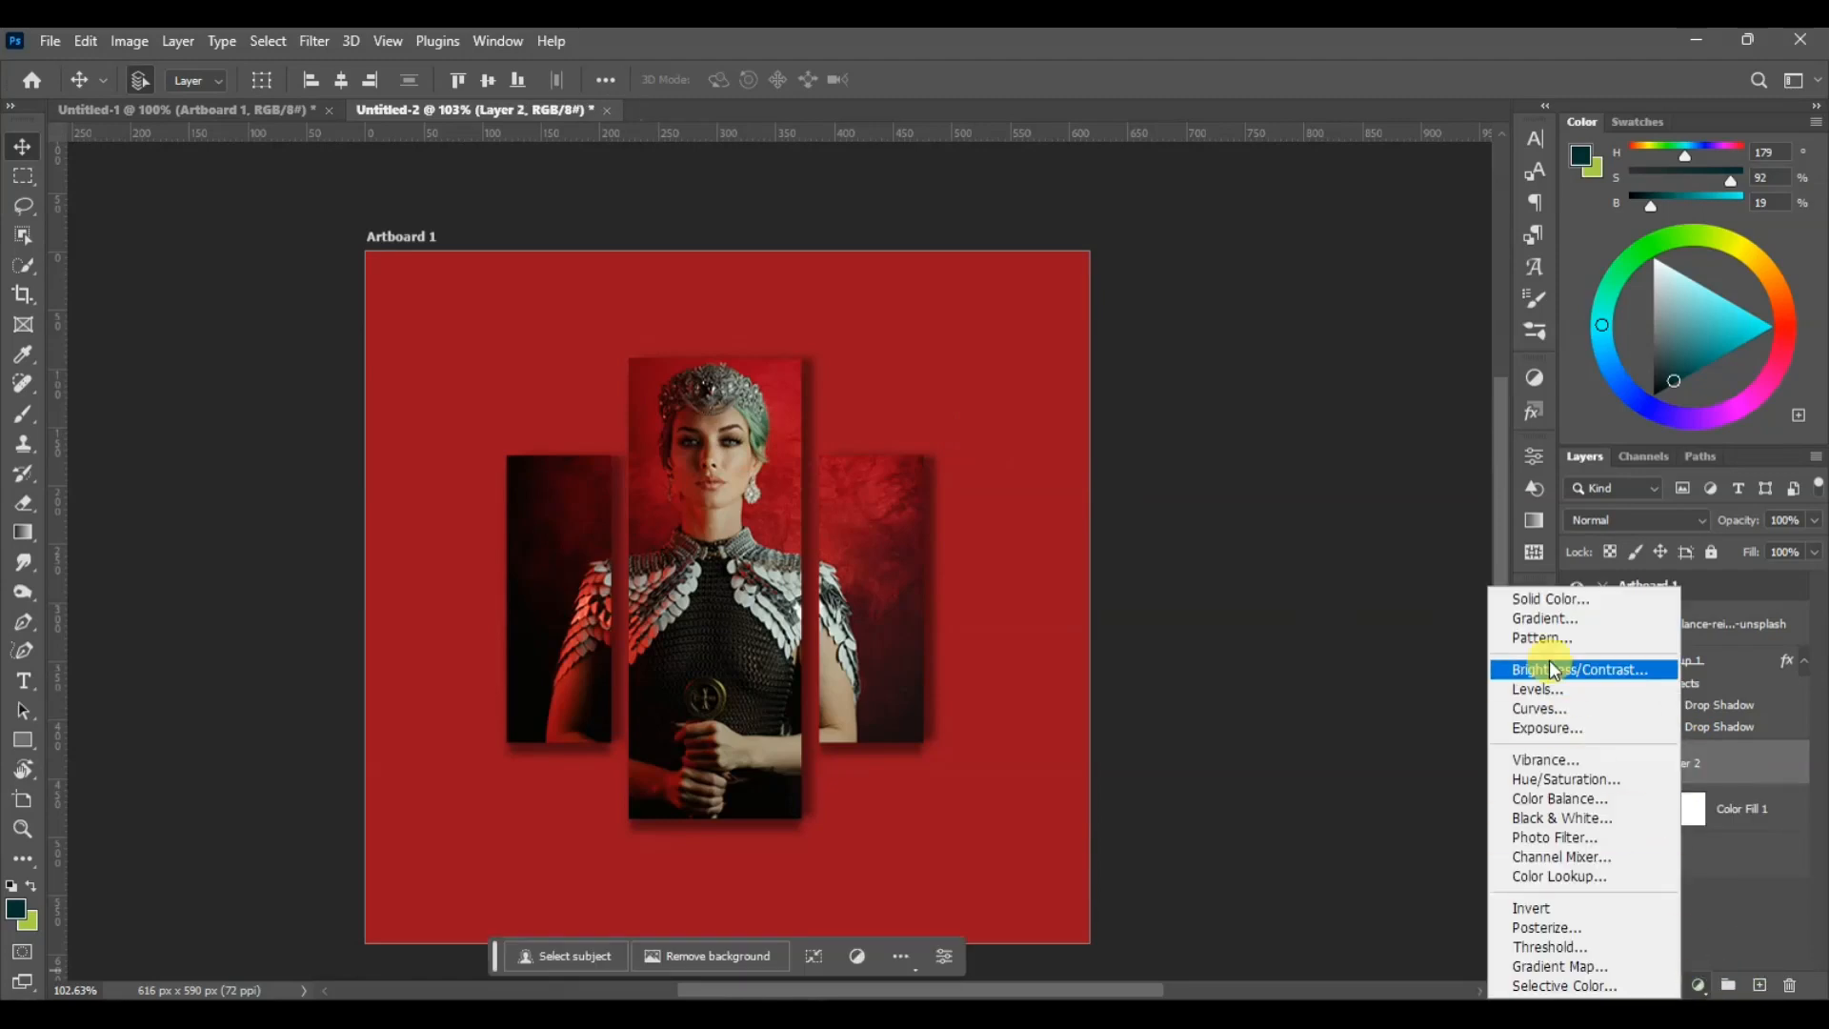
{"action": "left_click", "coordinate": [1541, 634]}
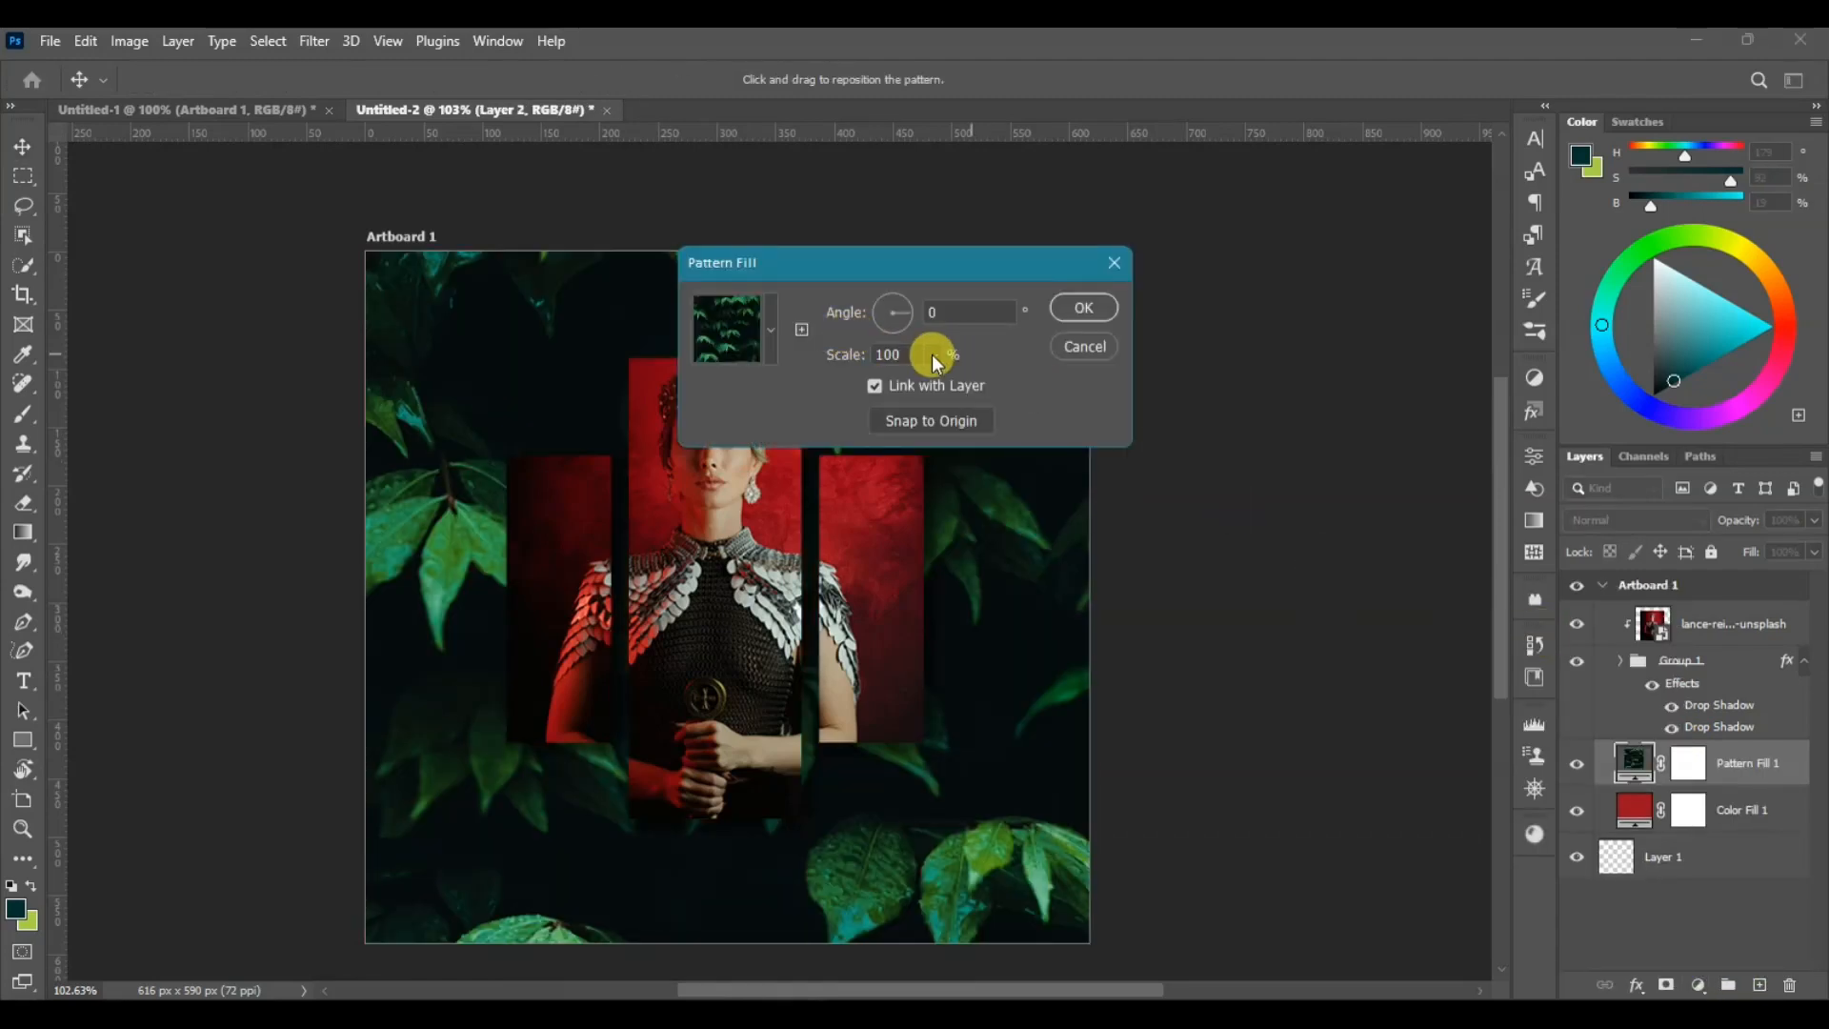
{"action": "left_click_drag", "start_coordinate": [842, 354], "coordinate": [877, 328]}
{"action": "left_click", "coordinate": [1078, 308]}
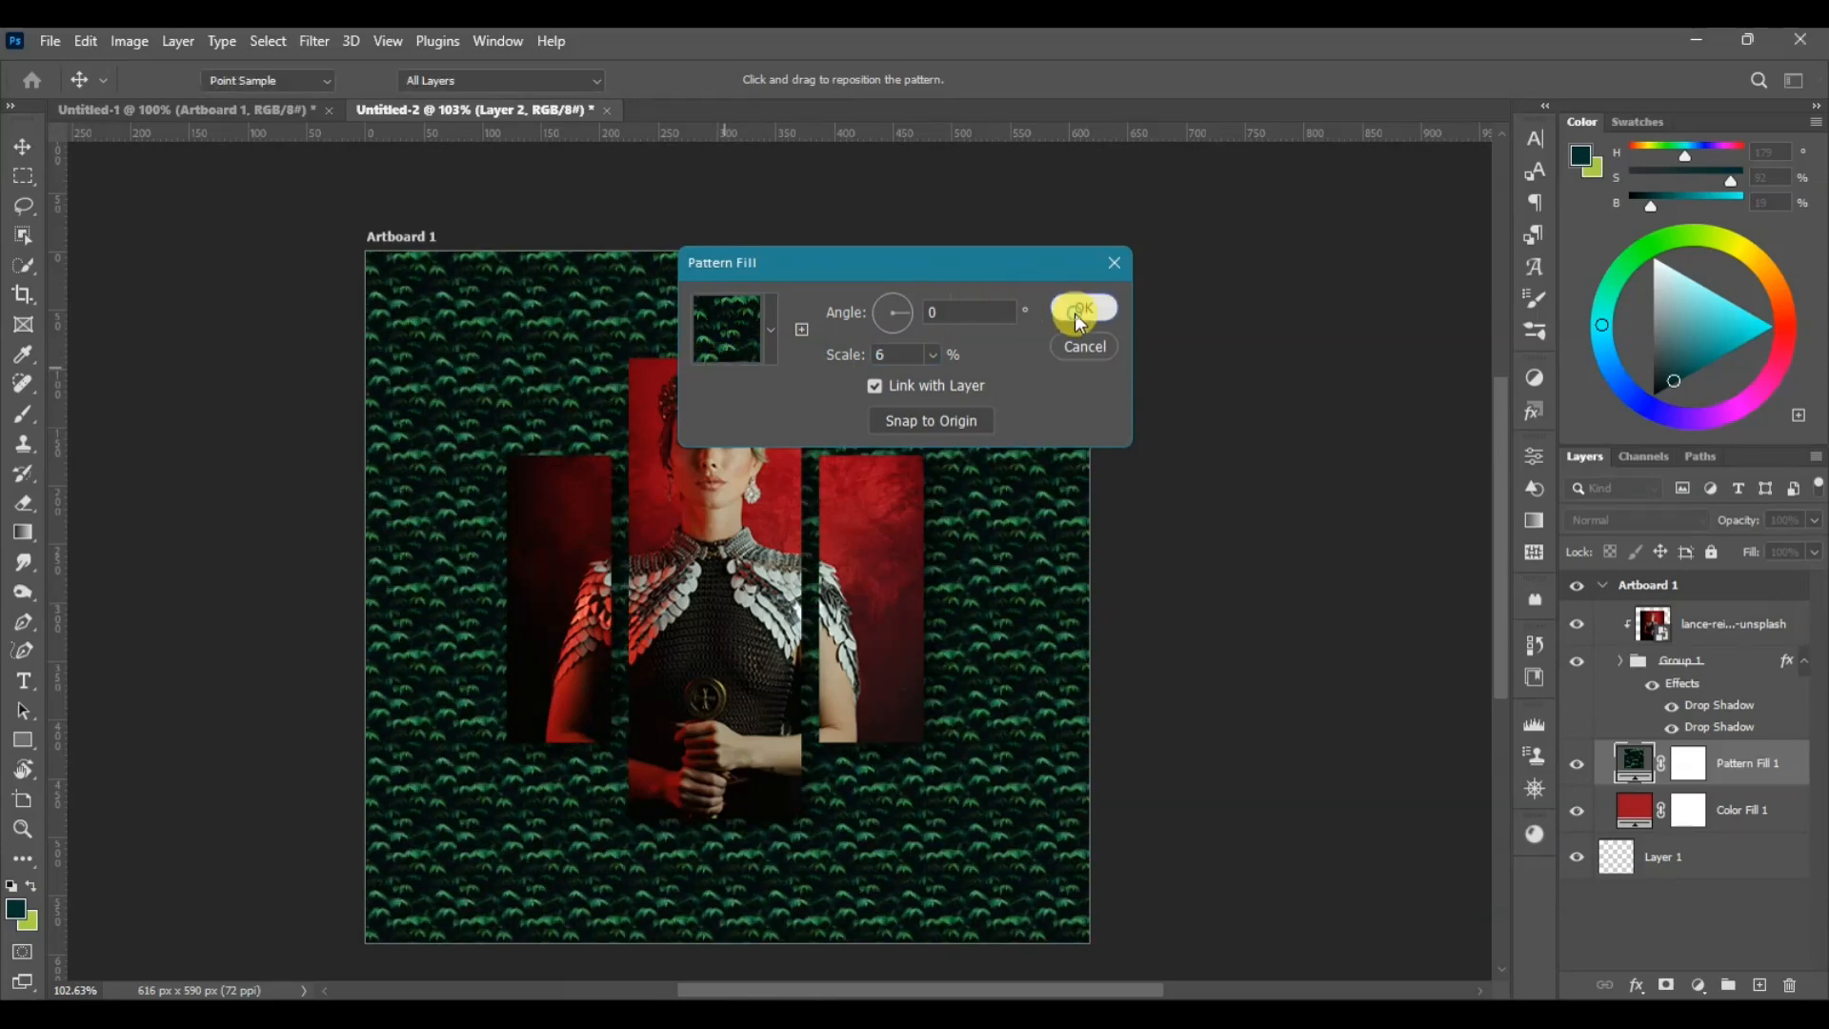
Set the leaf pattern fill to 33% opacity with the Darker Color blend mode
{"action": "left_click", "coordinate": [1672, 526]}
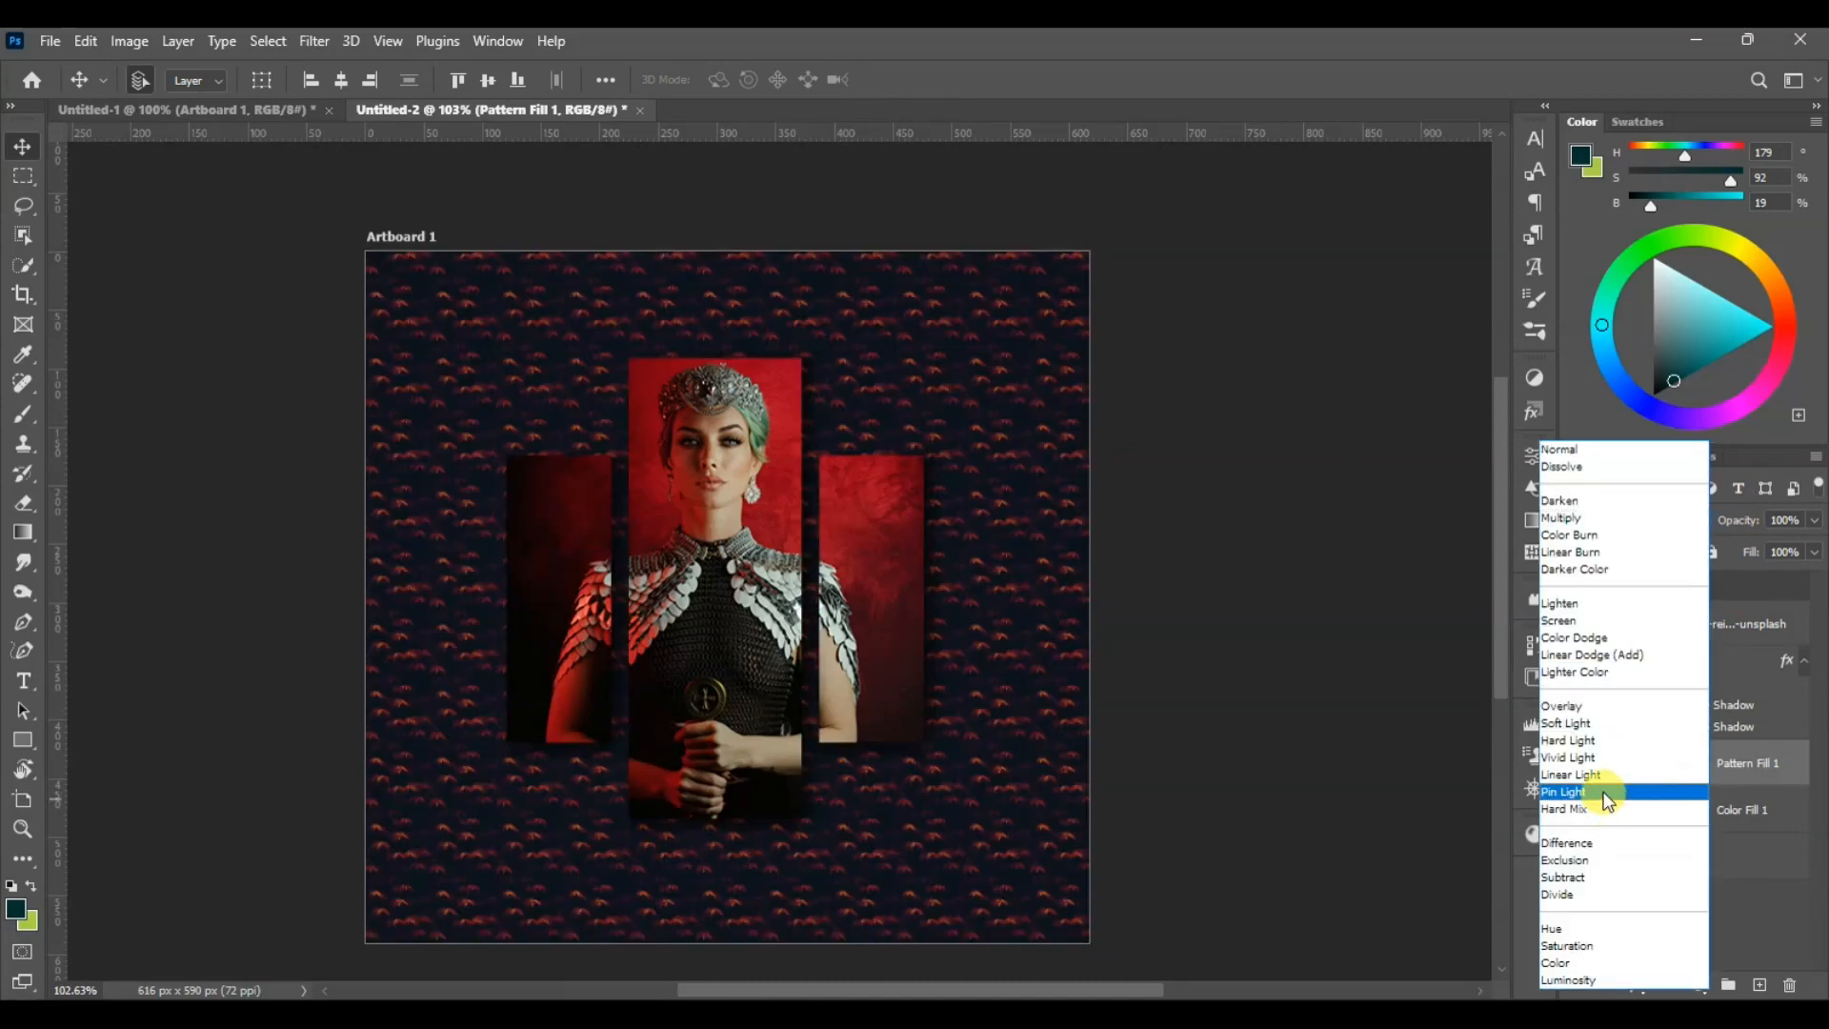
{"action": "left_click", "coordinate": [1597, 806]}
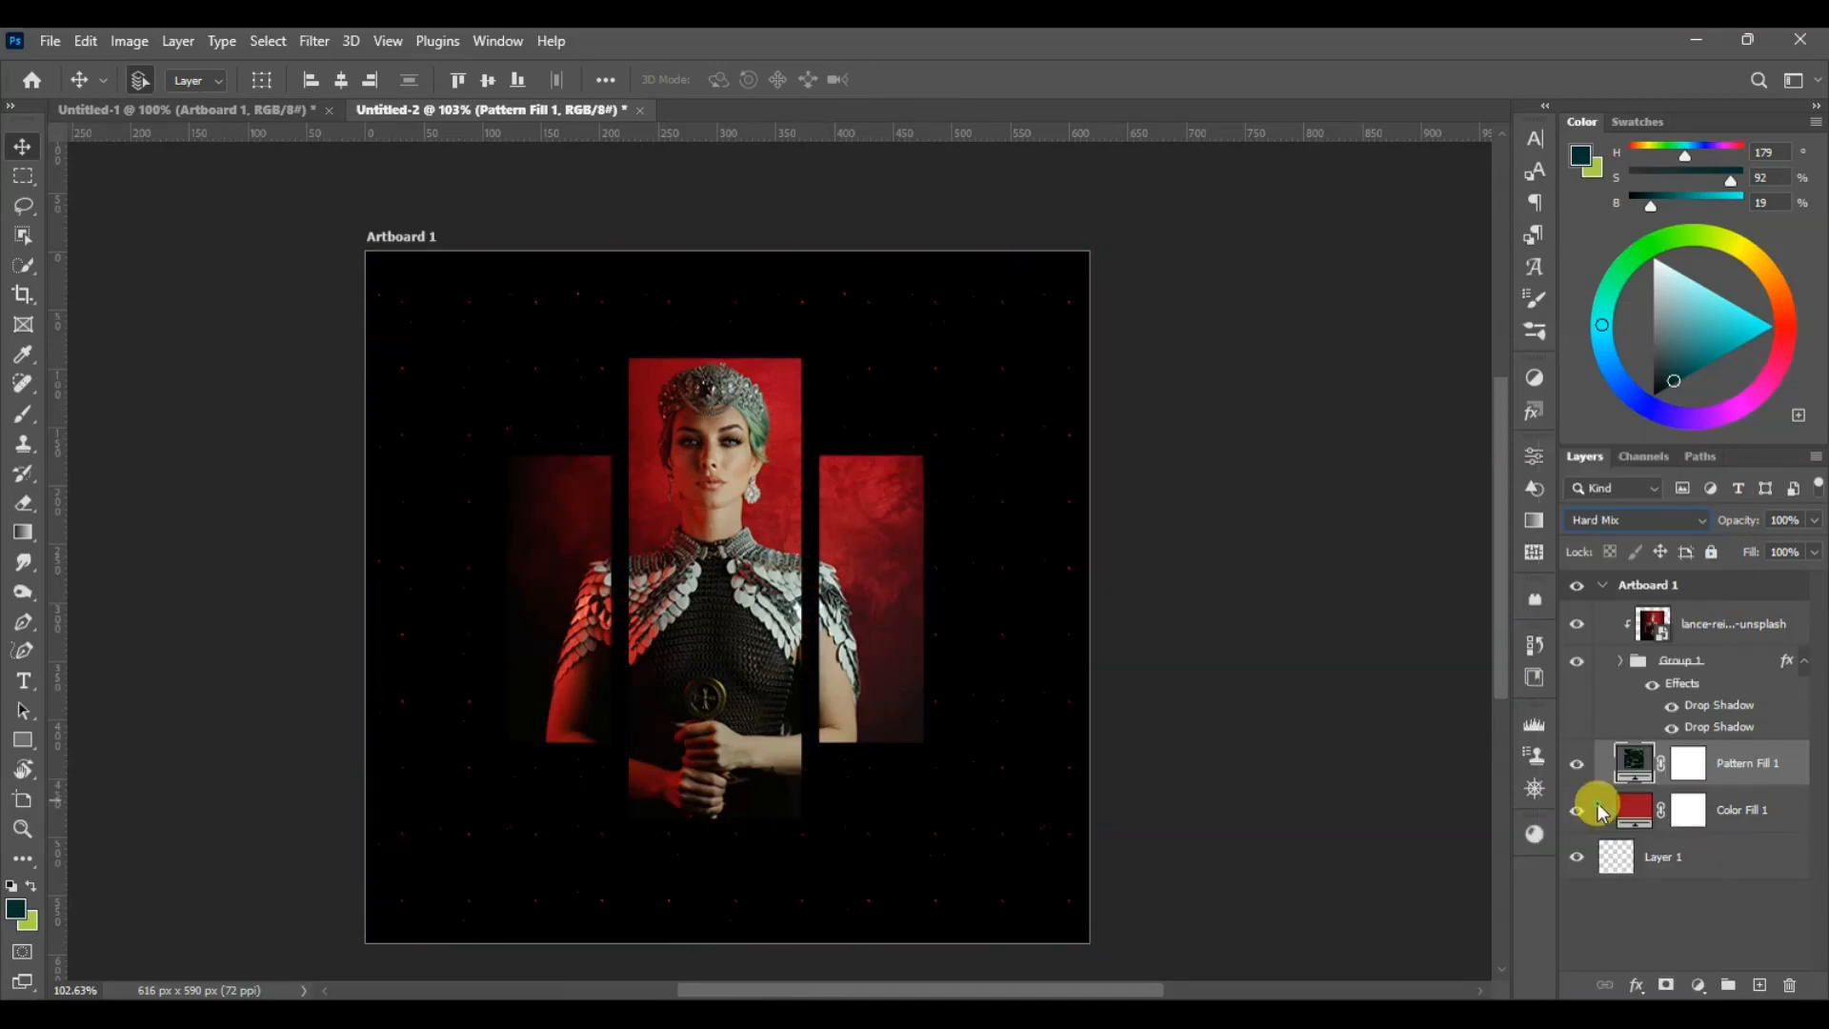
{"action": "left_click_drag", "start_coordinate": [1731, 508], "coordinate": [1664, 530]}
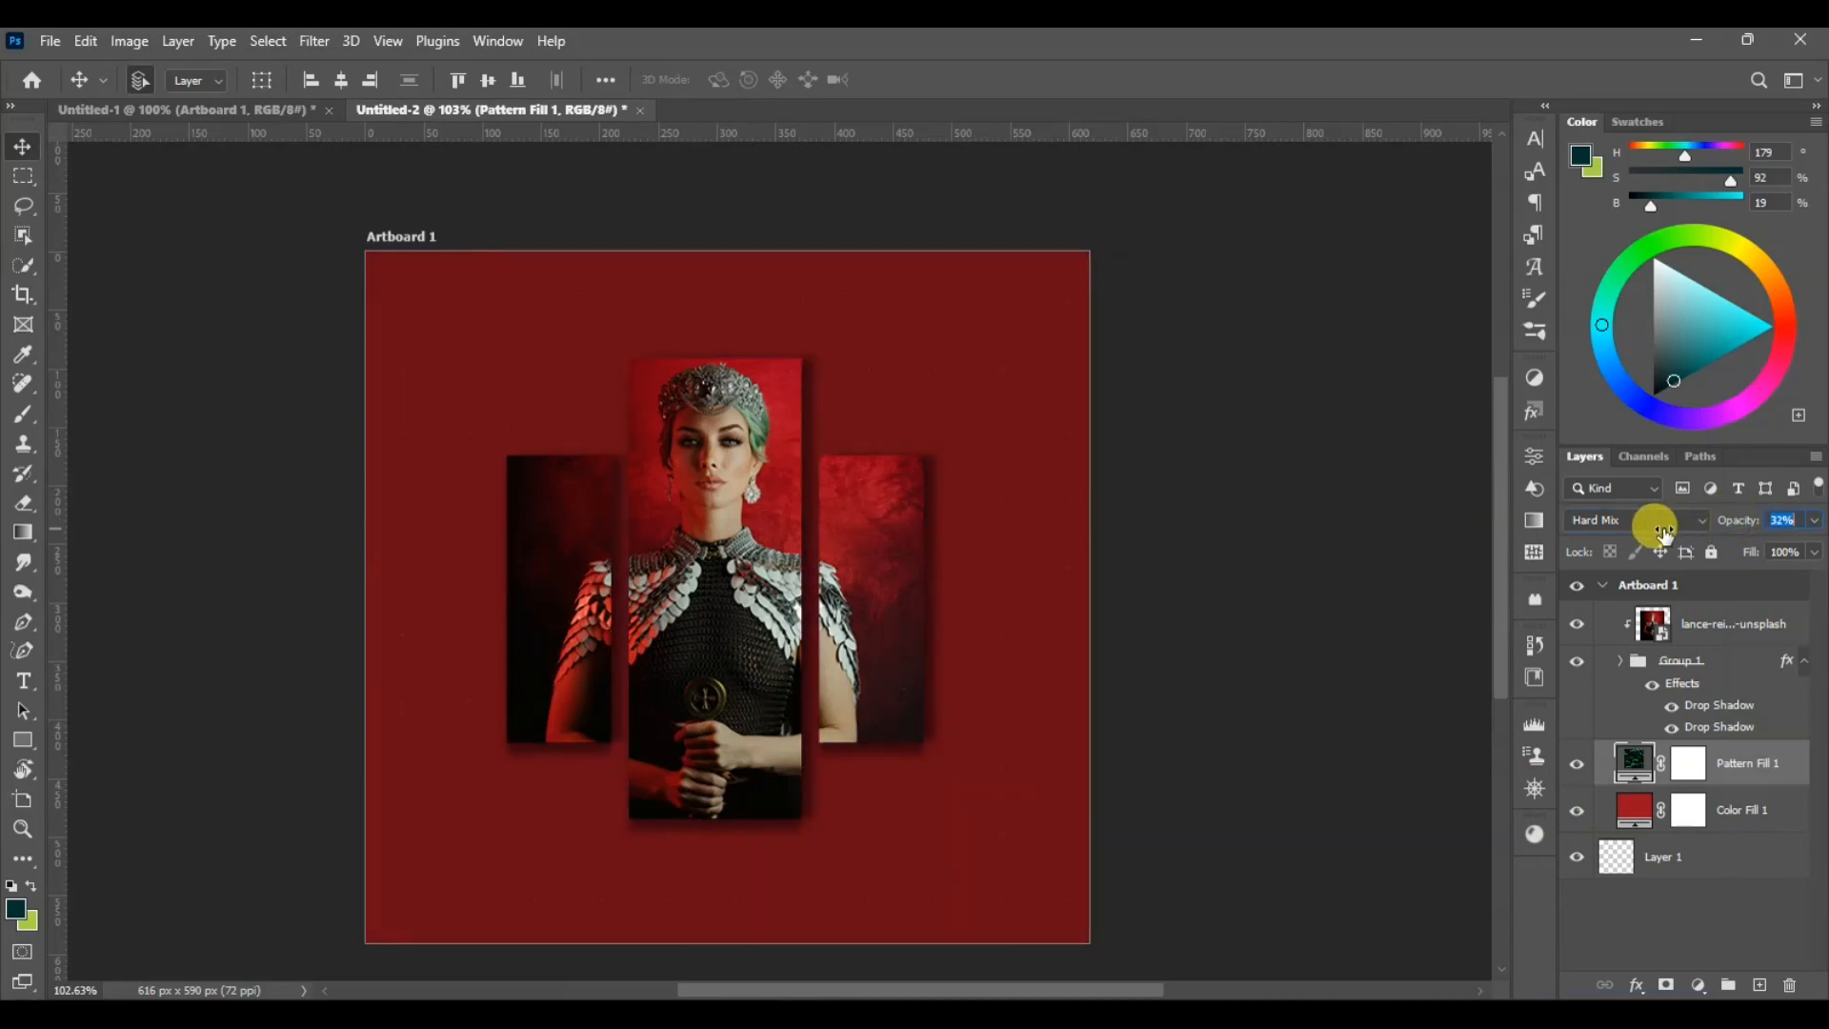
{"action": "left_click", "coordinate": [1660, 515]}
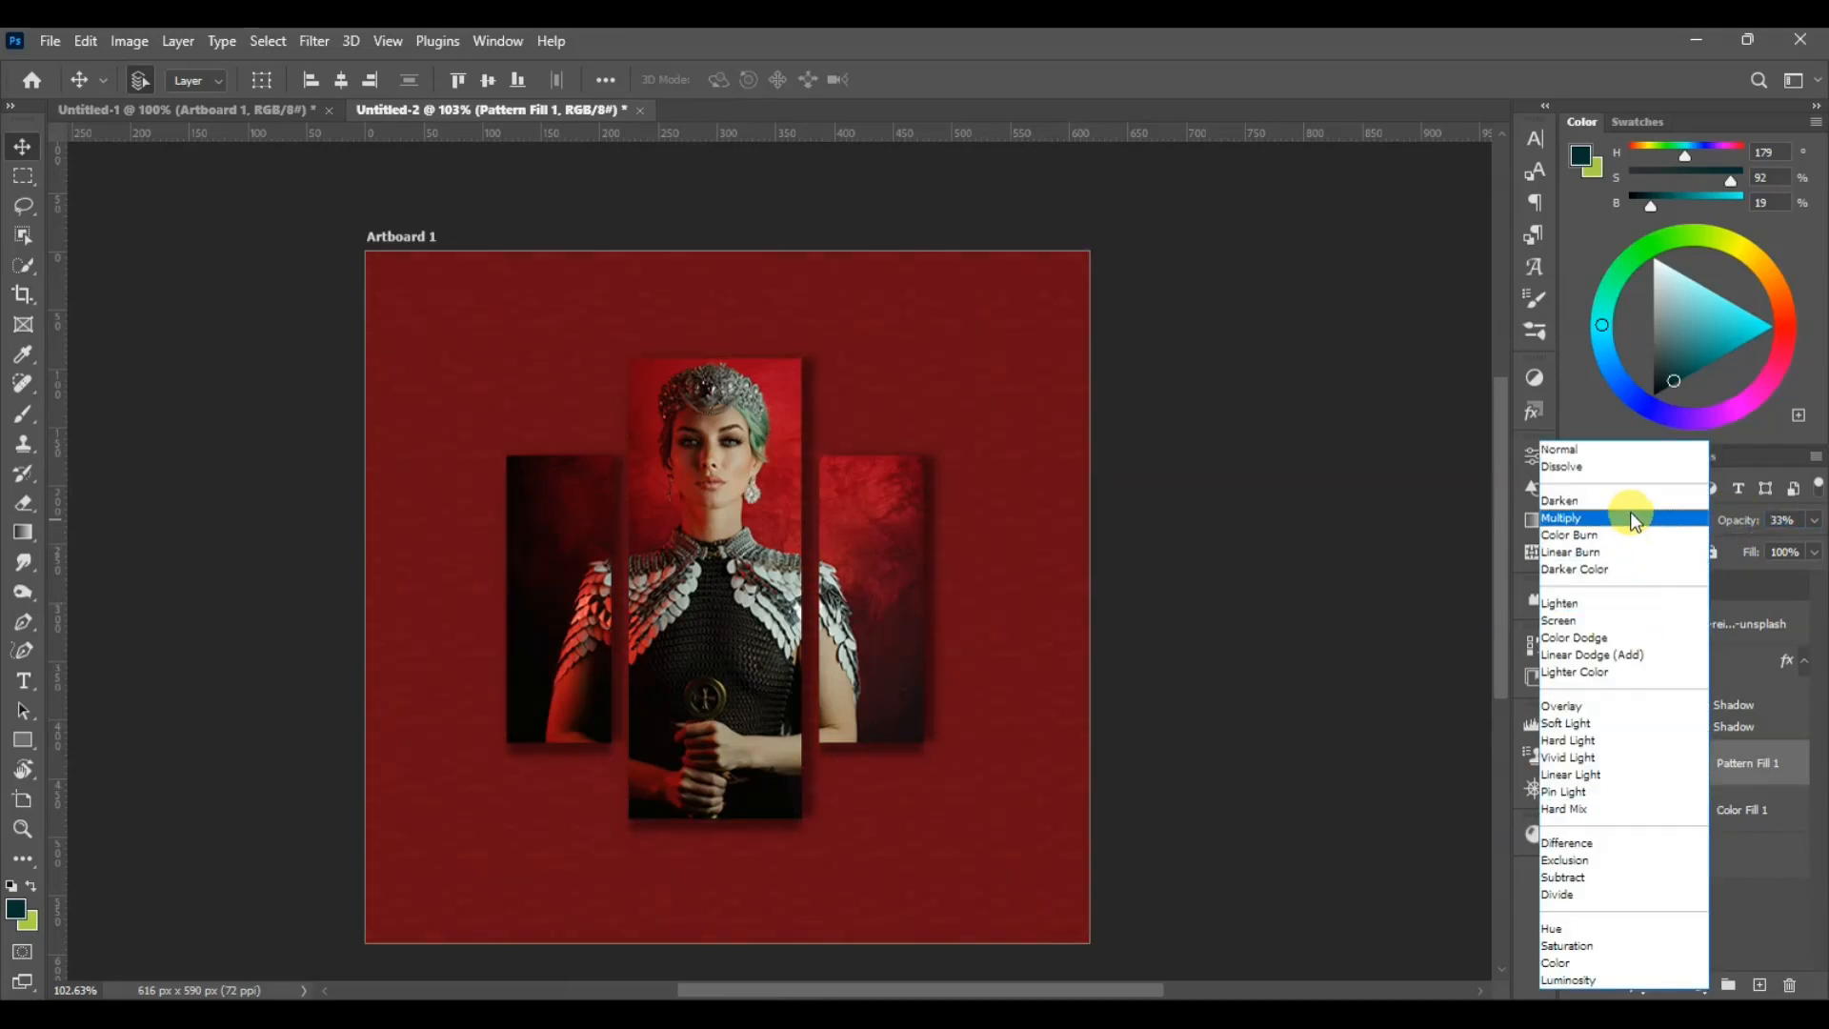
{"action": "left_click", "coordinate": [1618, 574]}
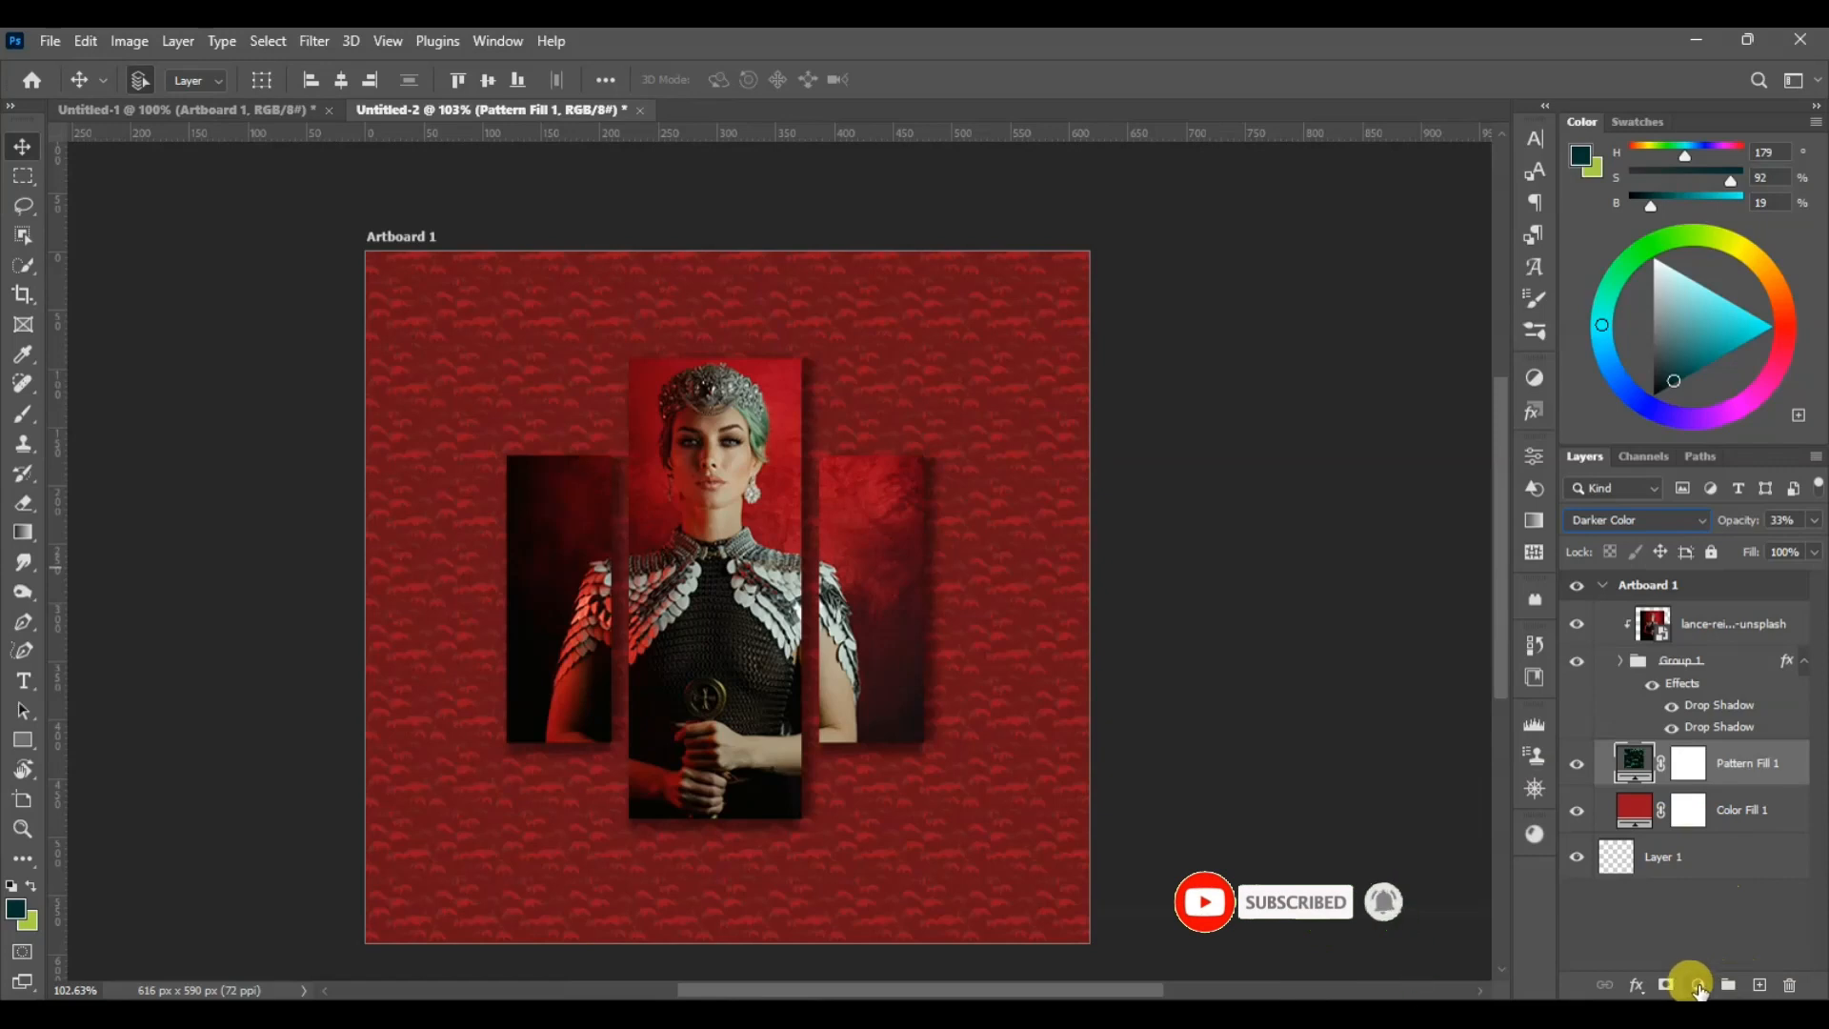
Add a second Pattern fill layer using the orange-and-blue star pattern from the Hexagon 01 set, scaled to 34%
{"action": "left_click", "coordinate": [1698, 987]}
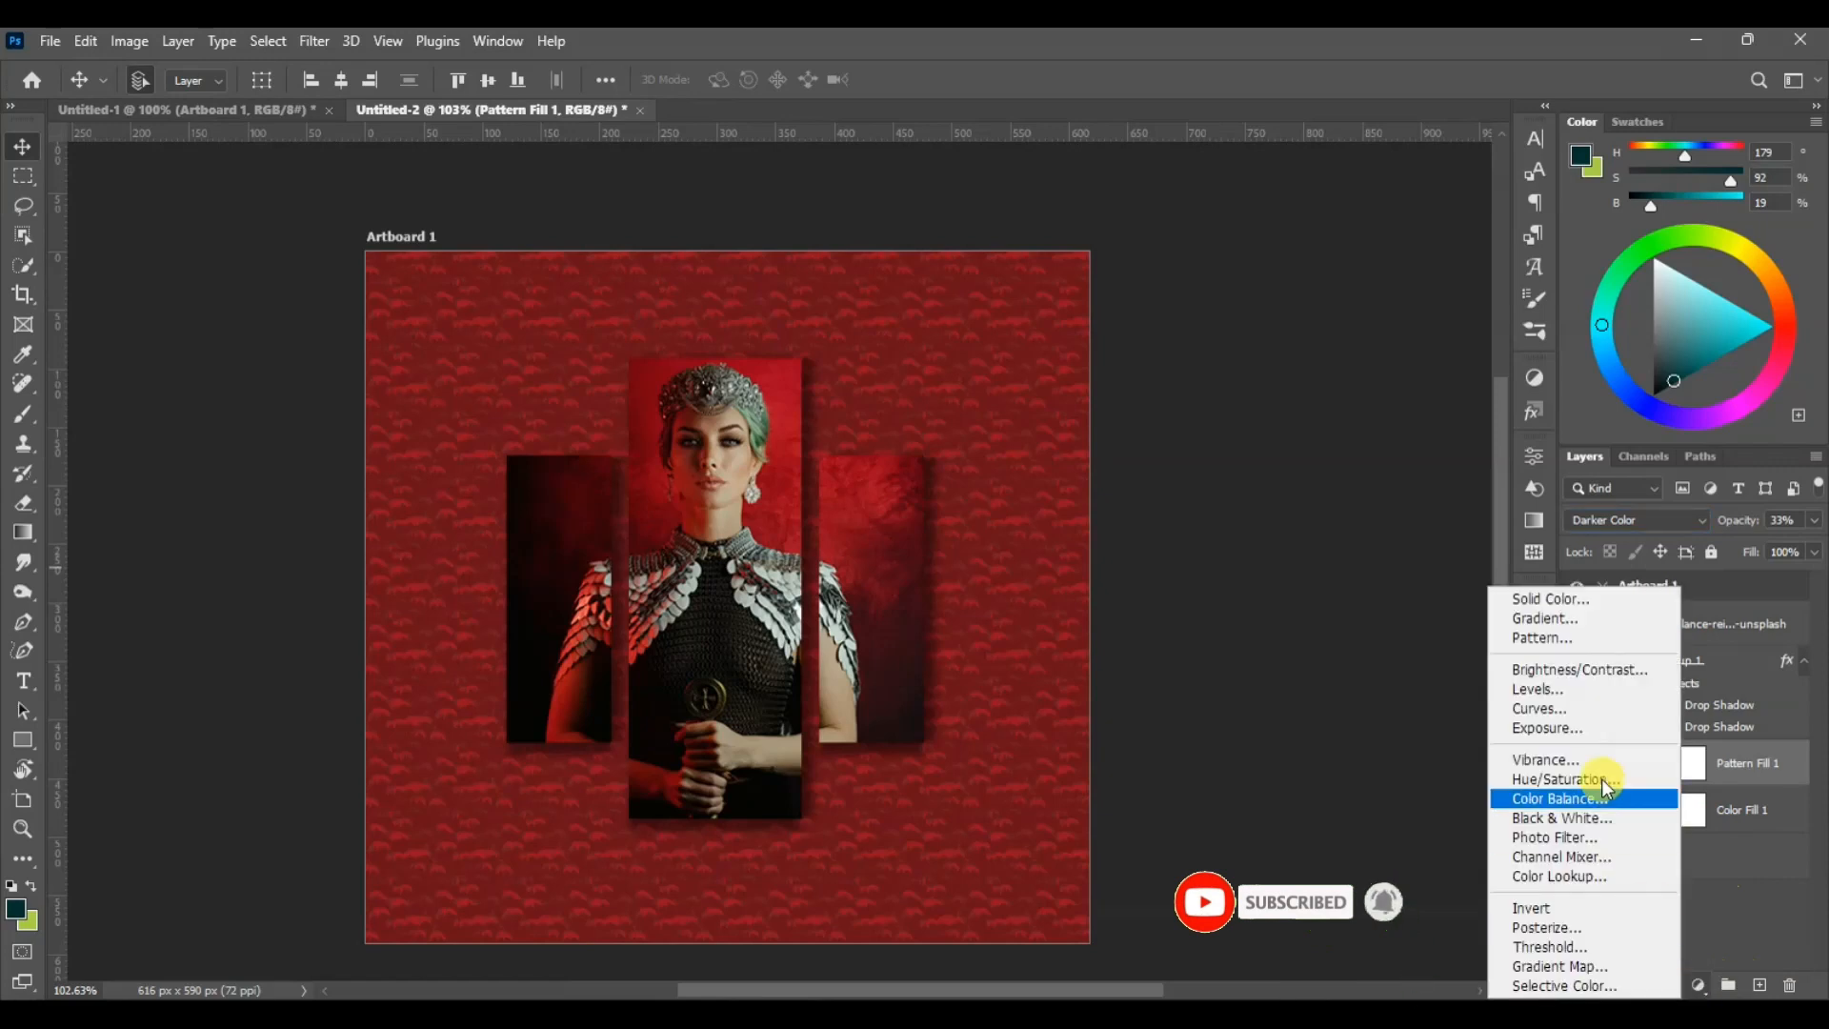
{"action": "left_click", "coordinate": [1564, 632]}
{"action": "left_click", "coordinate": [770, 329]}
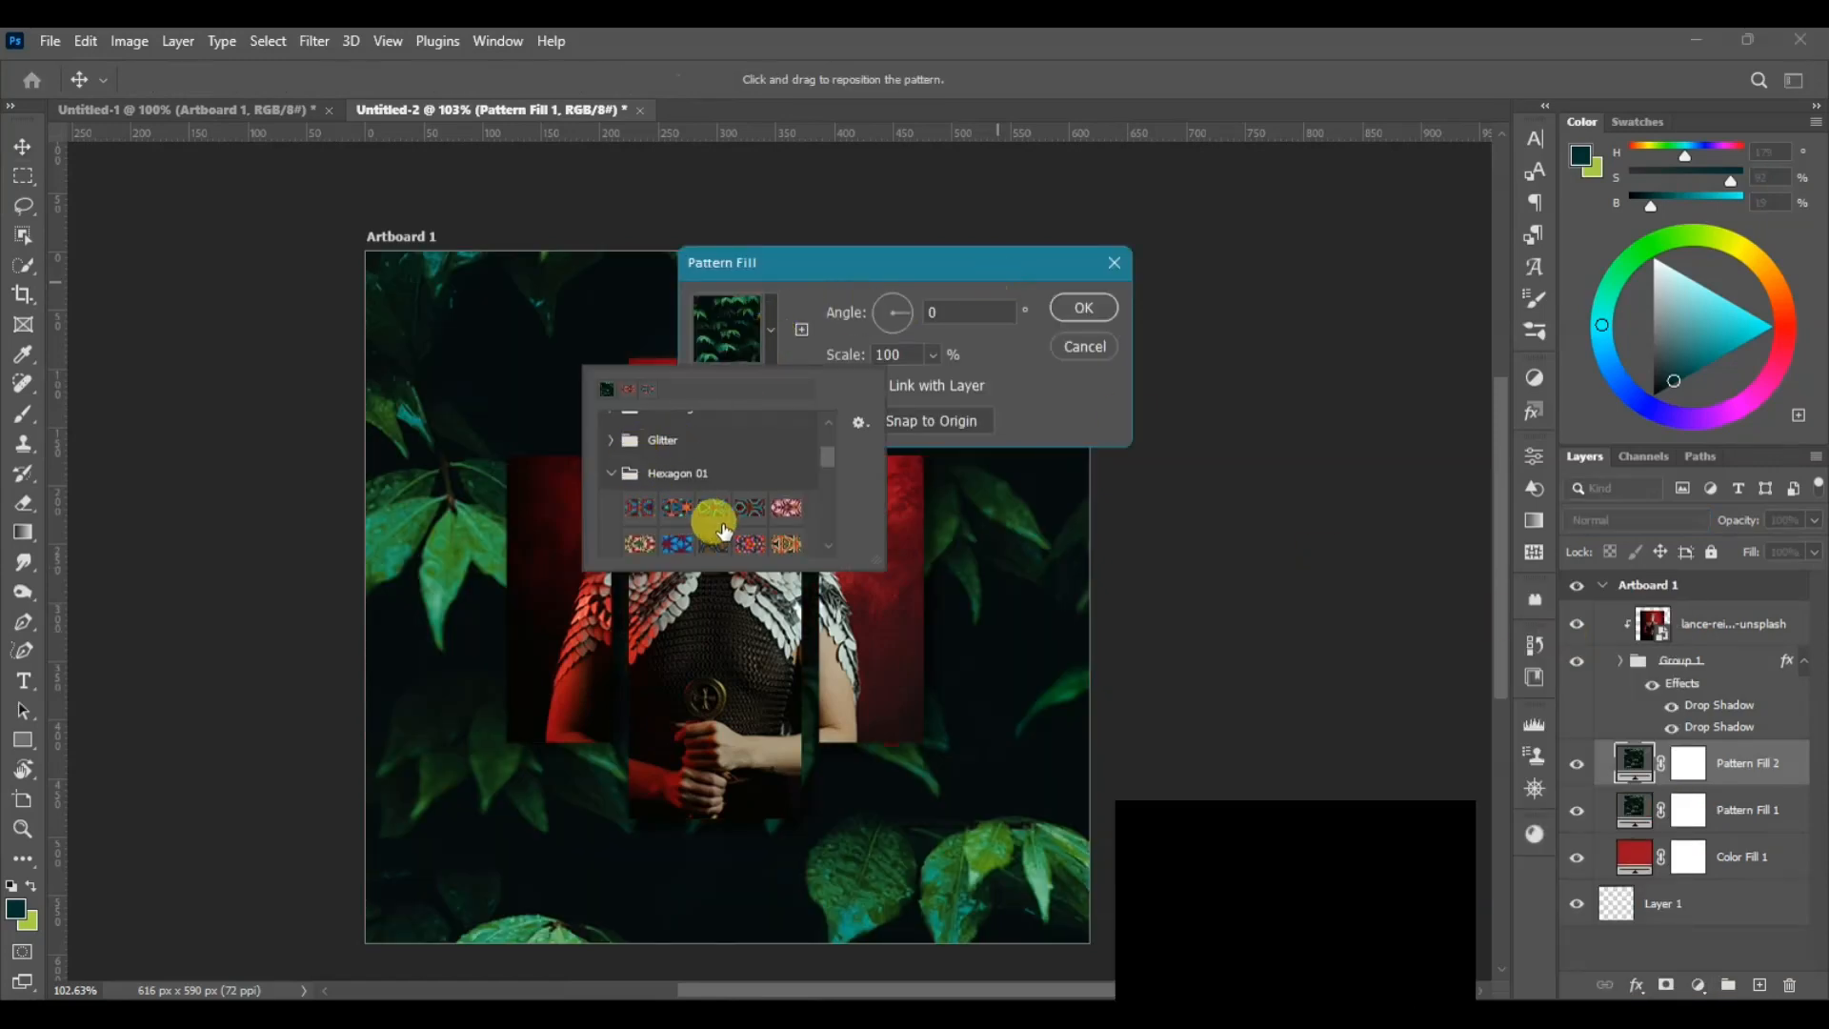
{"action": "left_click", "coordinate": [677, 509]}
{"action": "left_click", "coordinate": [963, 354]}
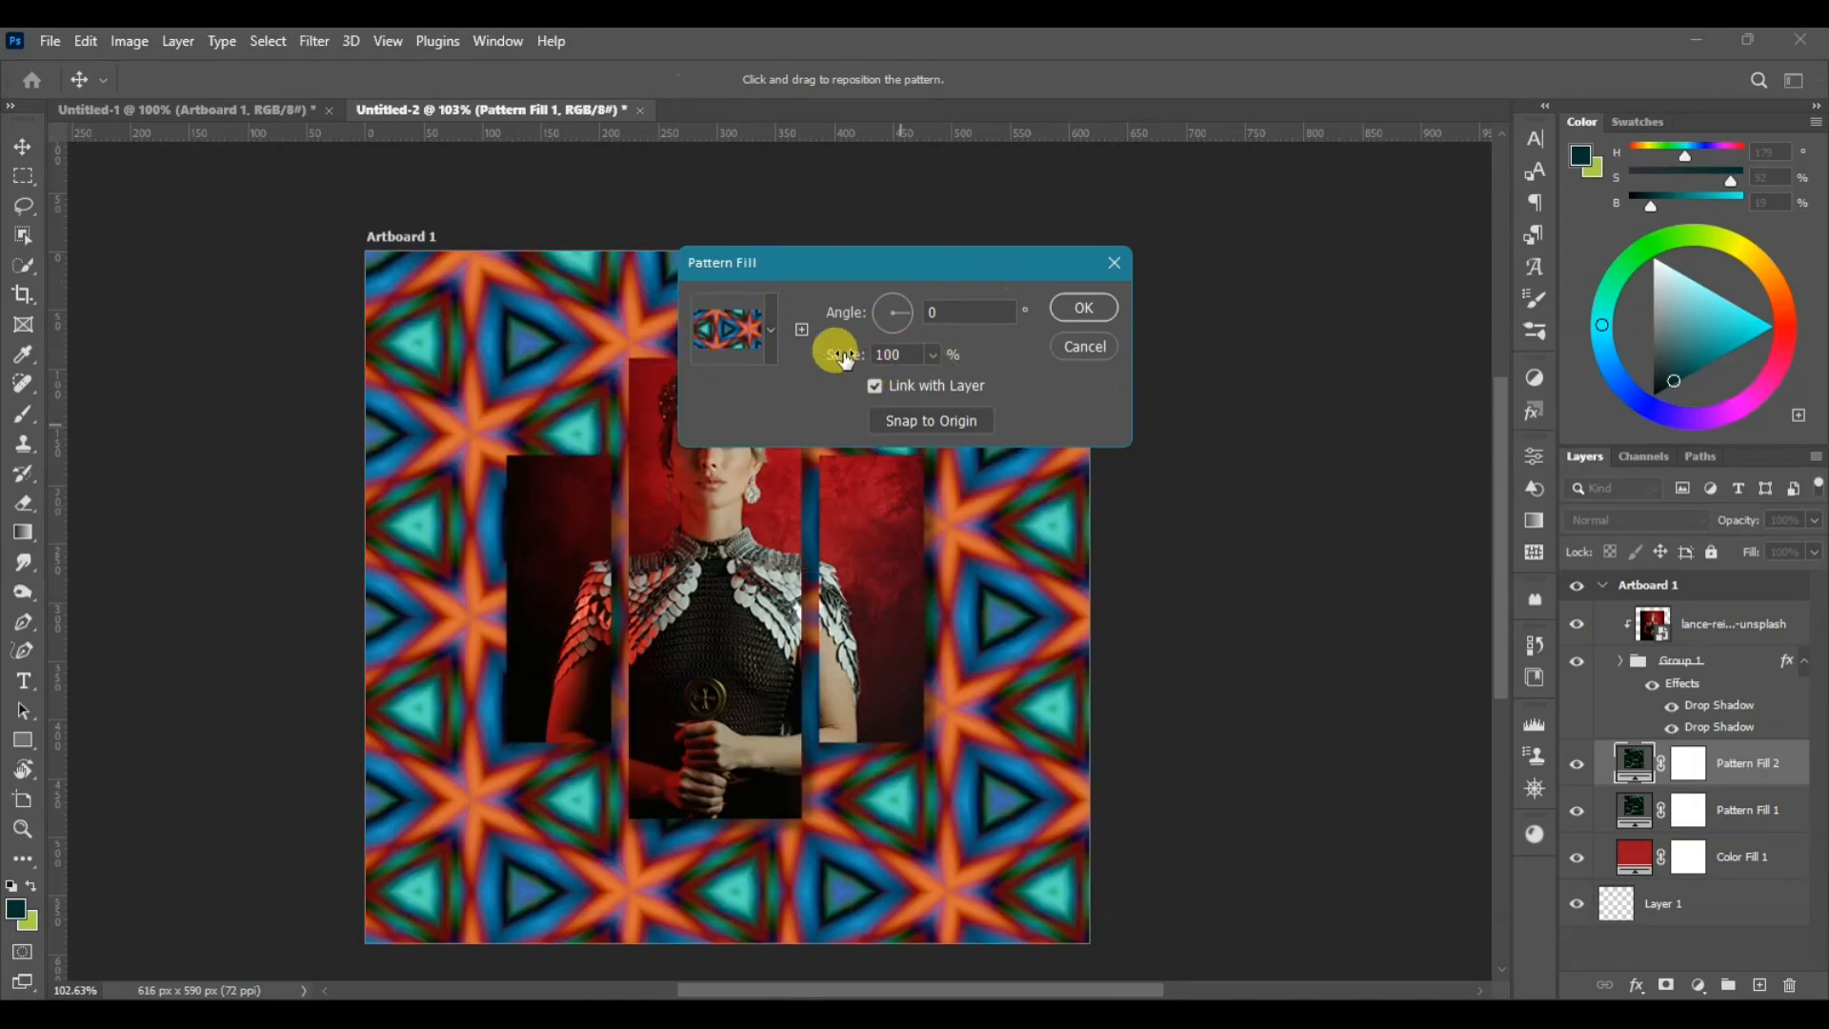
{"action": "left_click_drag", "start_coordinate": [838, 355], "coordinate": [769, 373]}
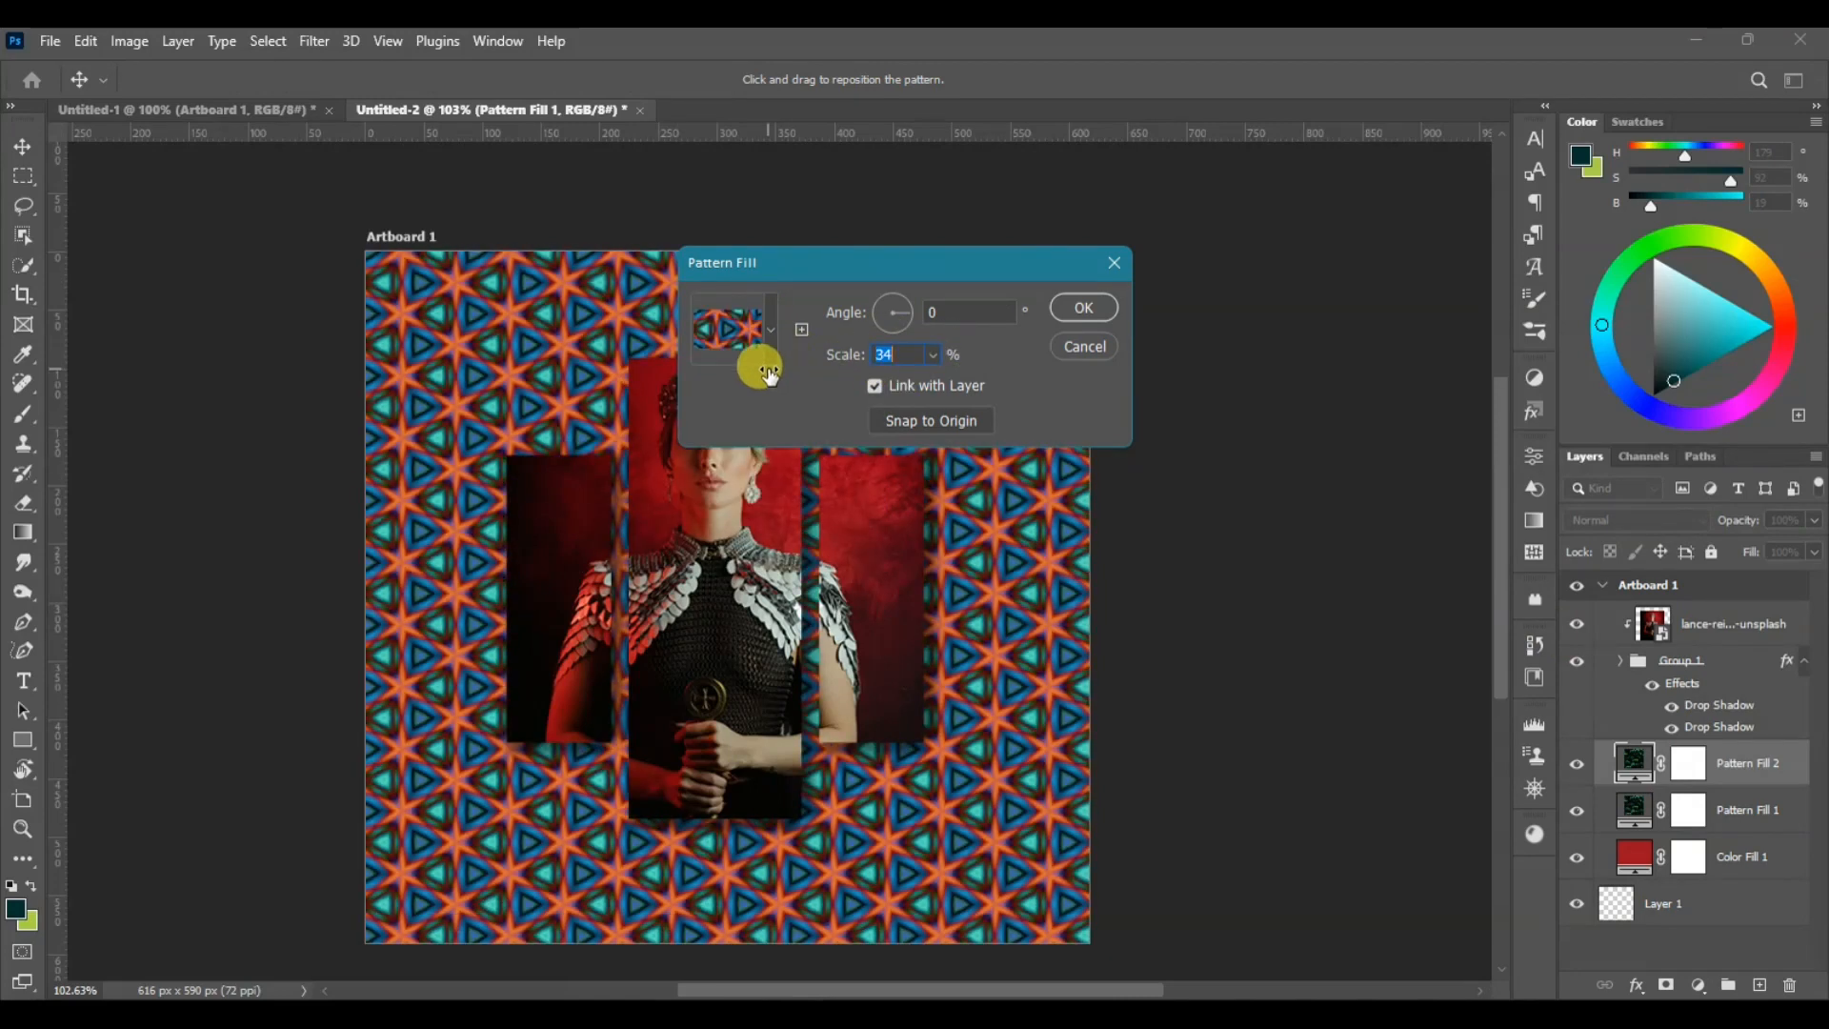
{"action": "left_click", "coordinate": [1082, 307]}
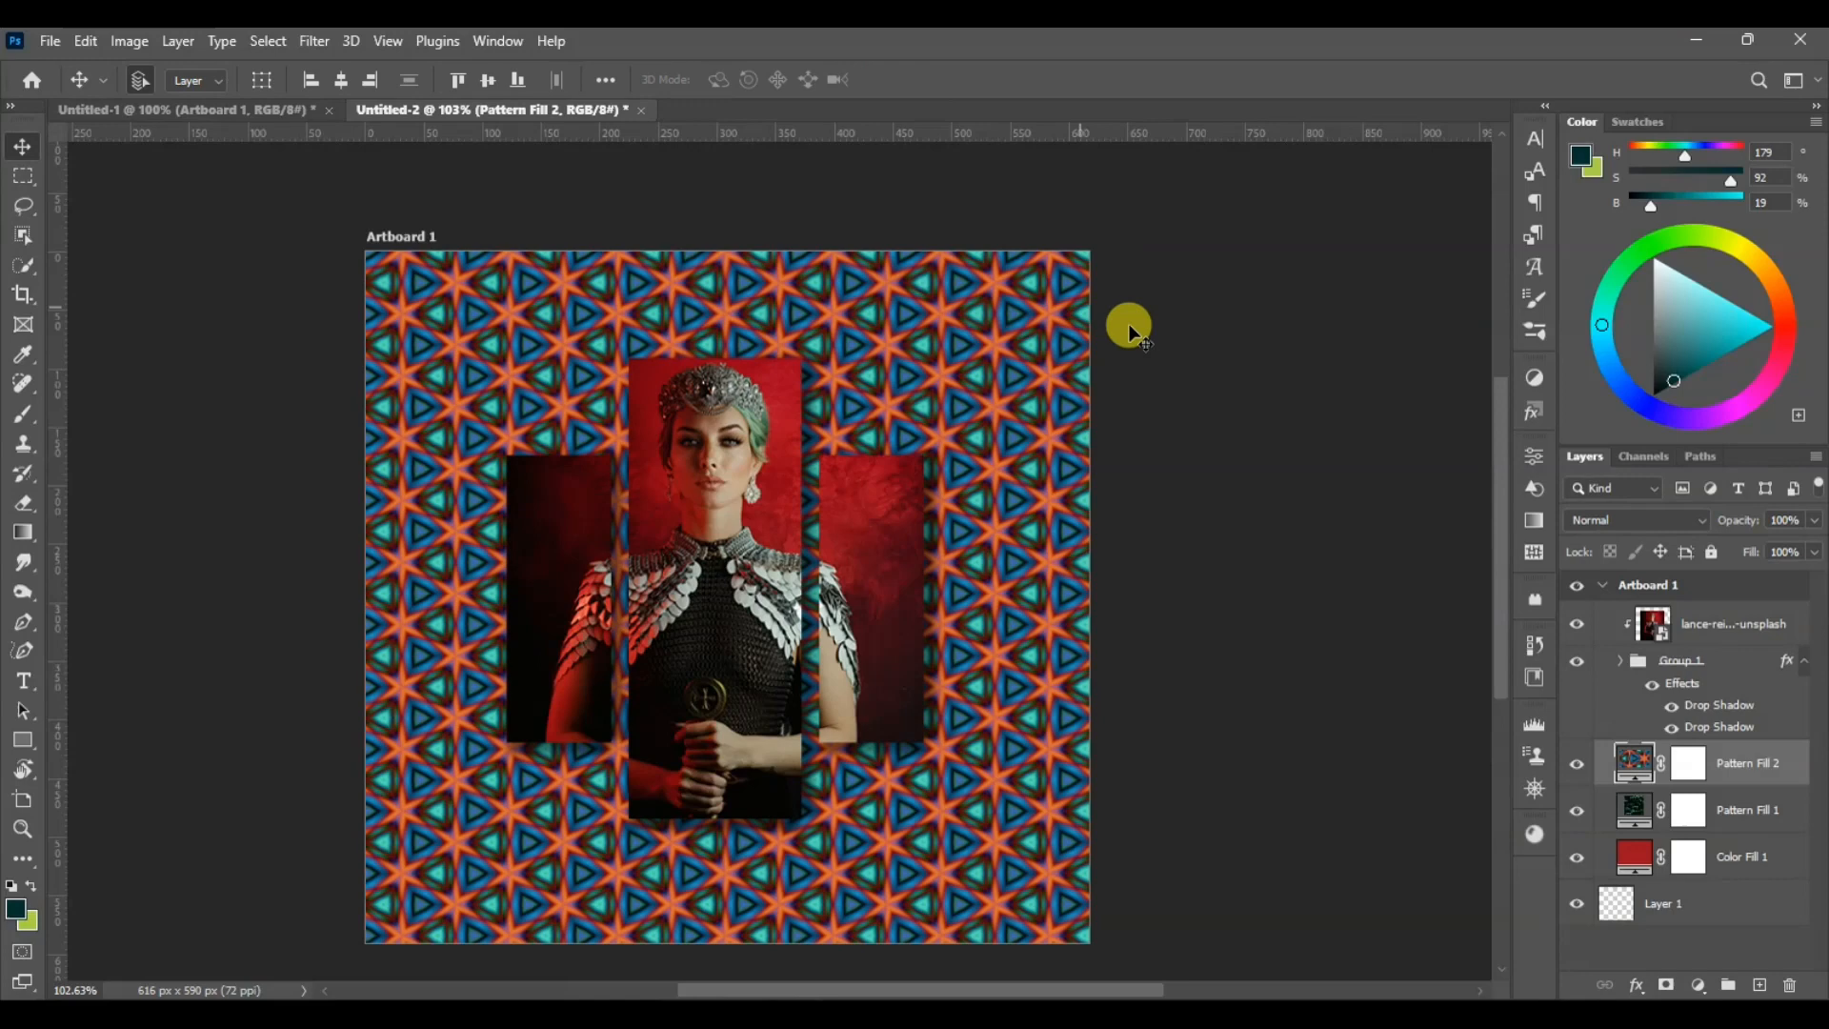
Set the star pattern fill's blend mode to Linear Burn and reduce its pattern scale to 18%
{"action": "left_click", "coordinate": [1663, 519]}
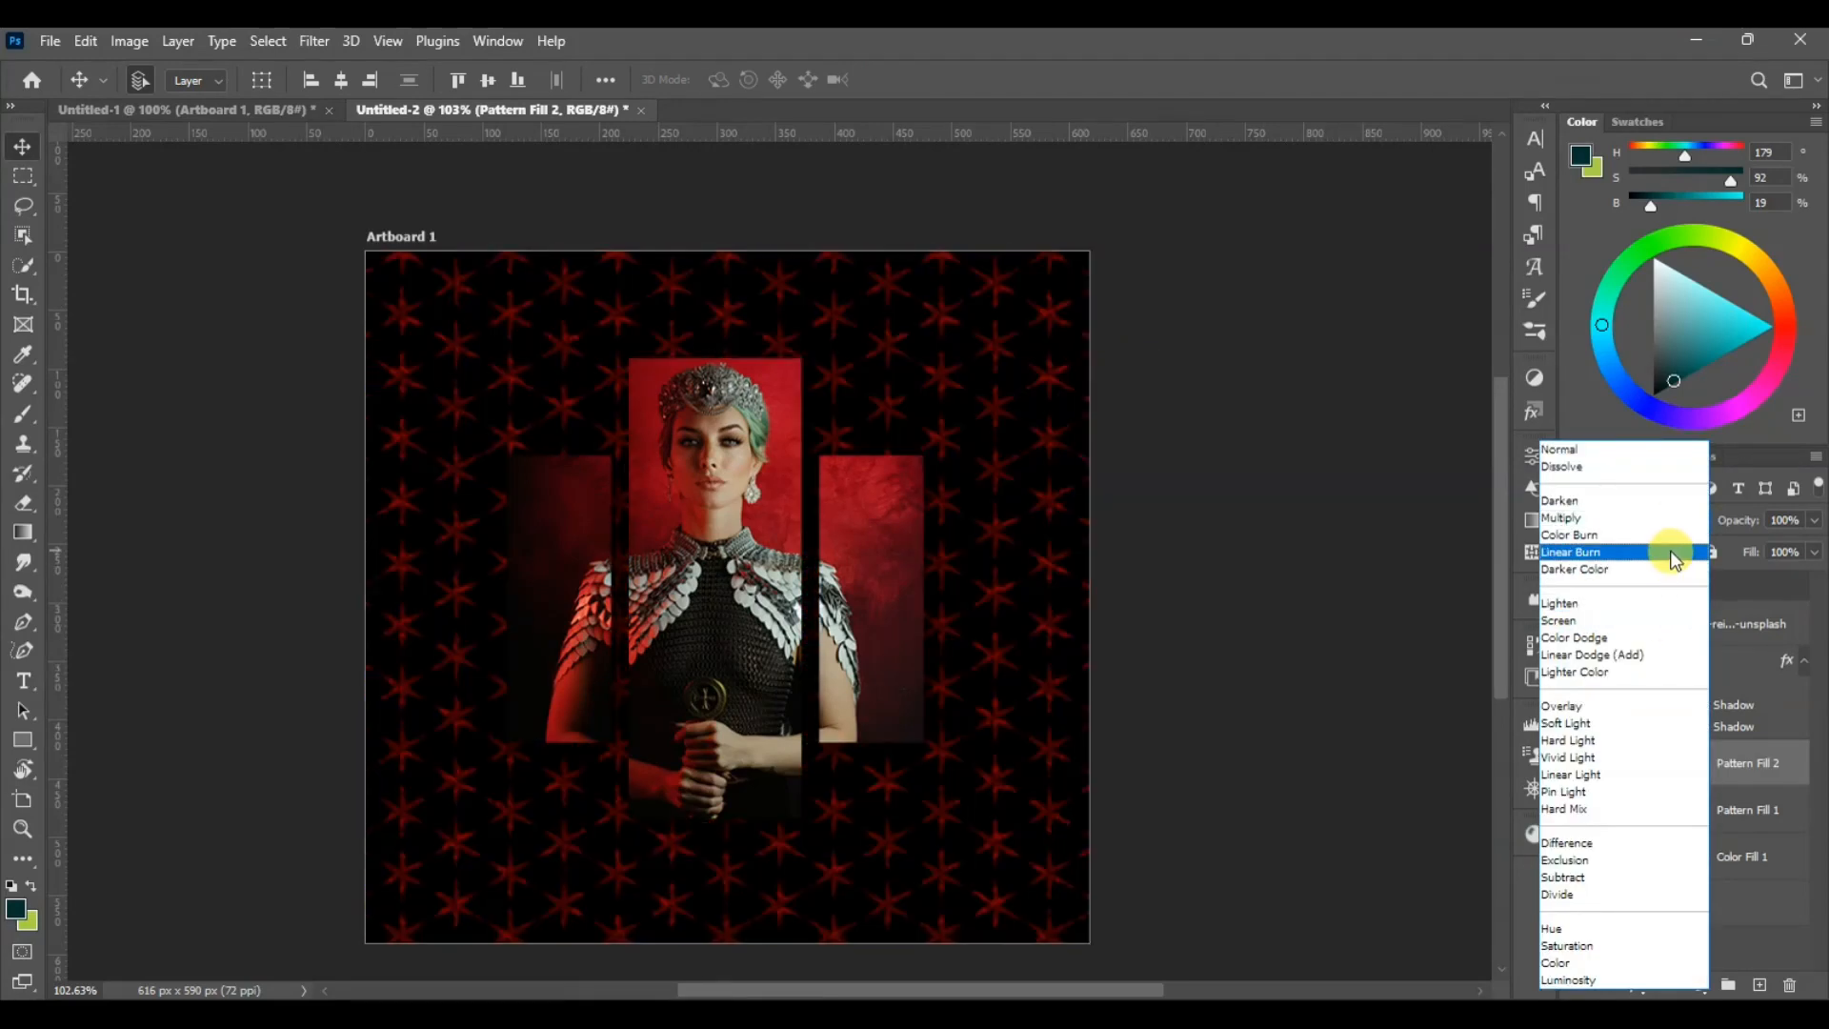
{"action": "left_click", "coordinate": [1667, 553]}
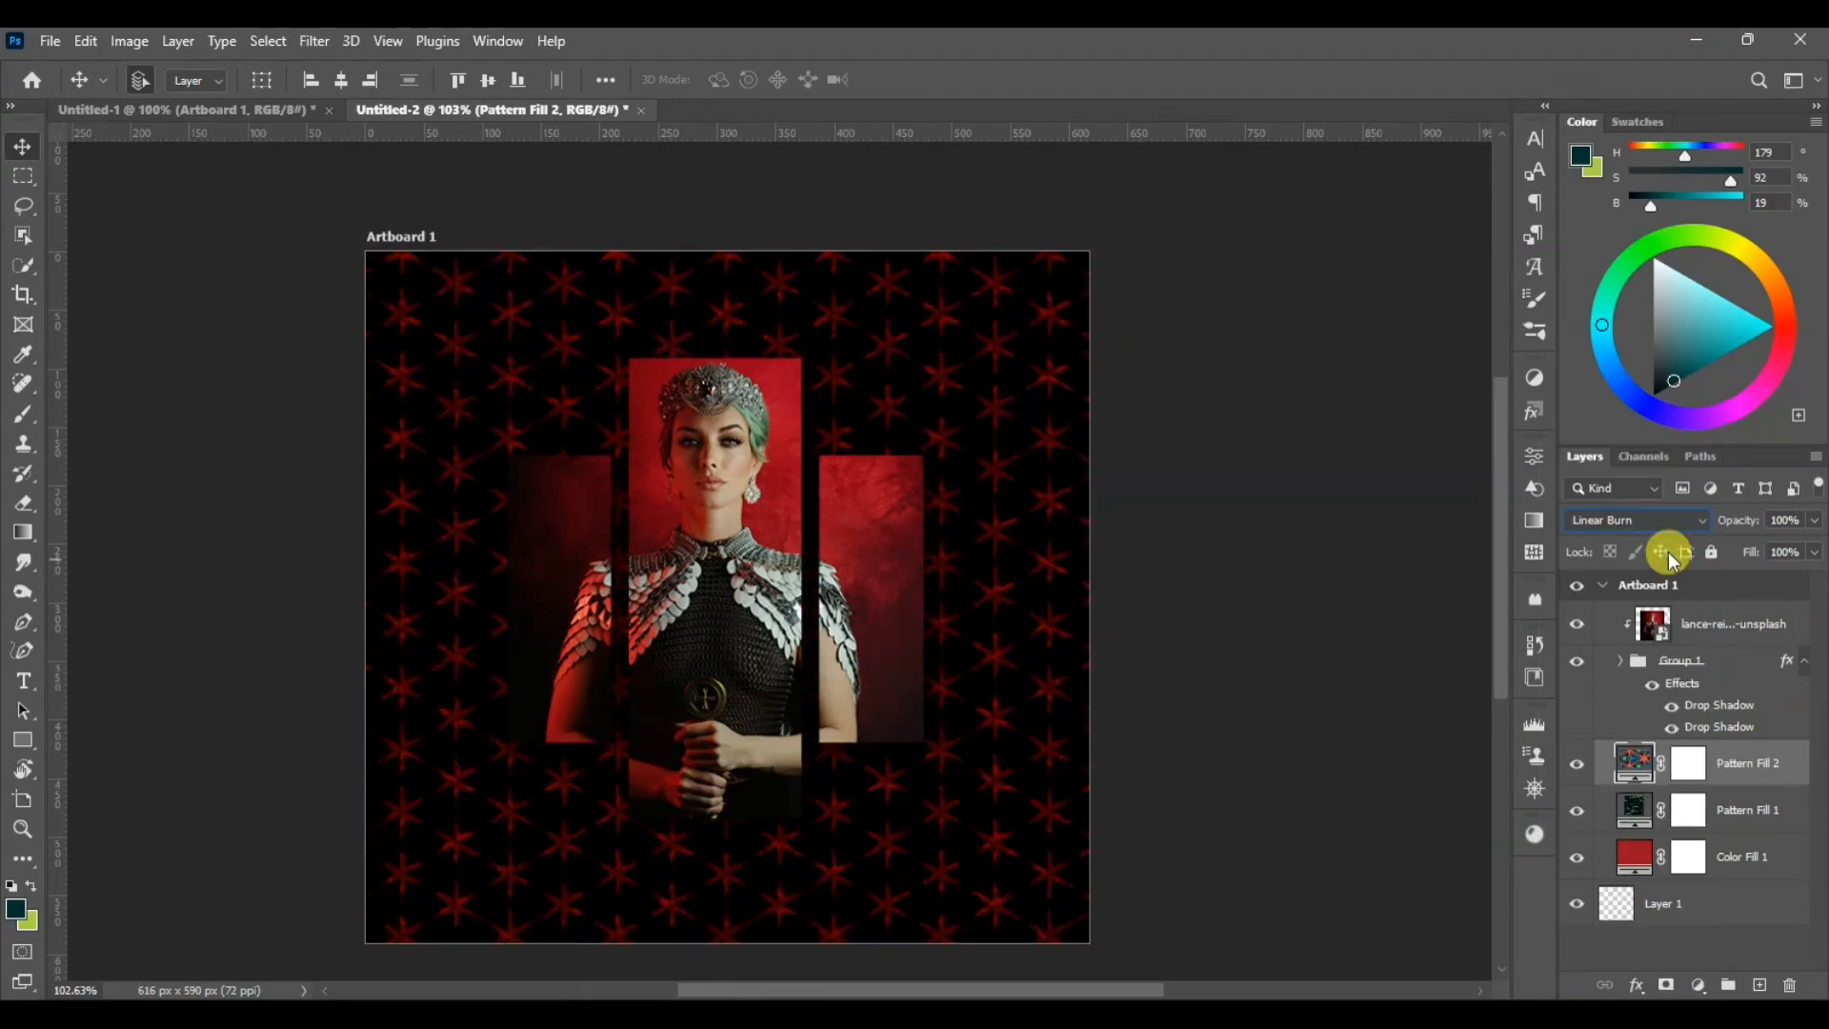
{"action": "double_click", "coordinate": [1633, 762]}
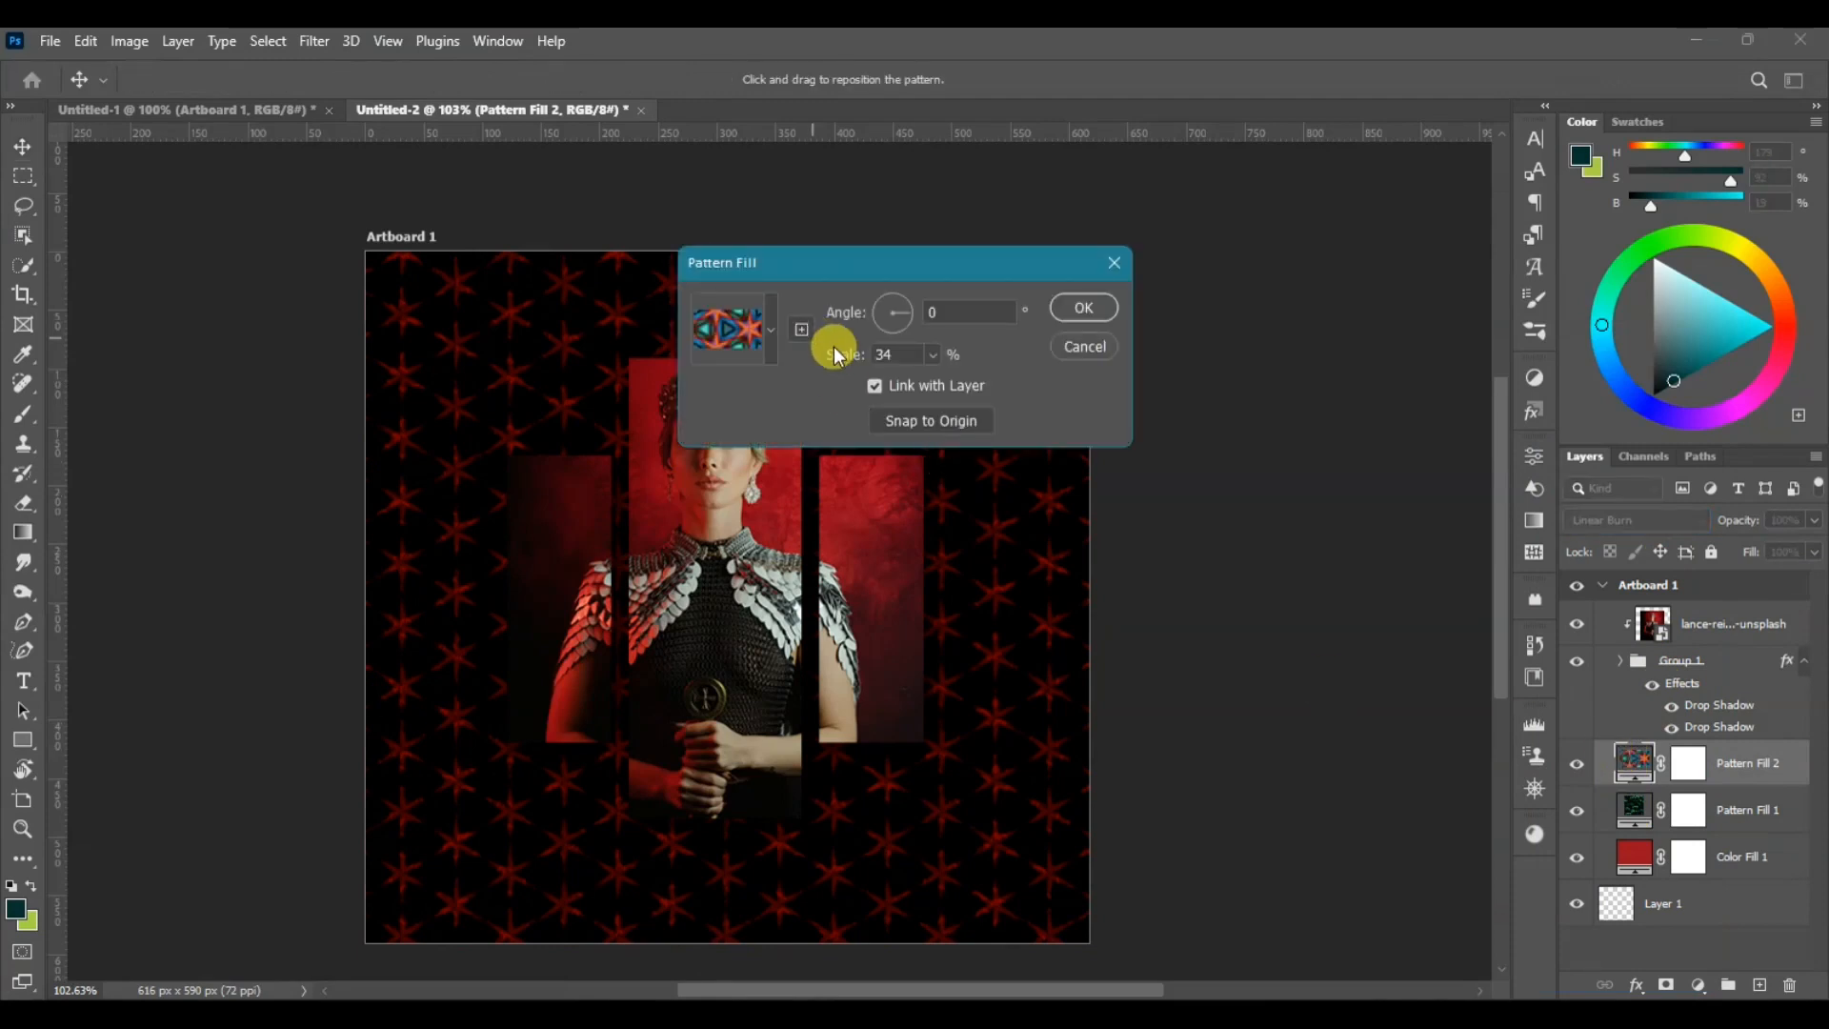
{"action": "left_click_drag", "start_coordinate": [836, 356], "coordinate": [833, 356]}
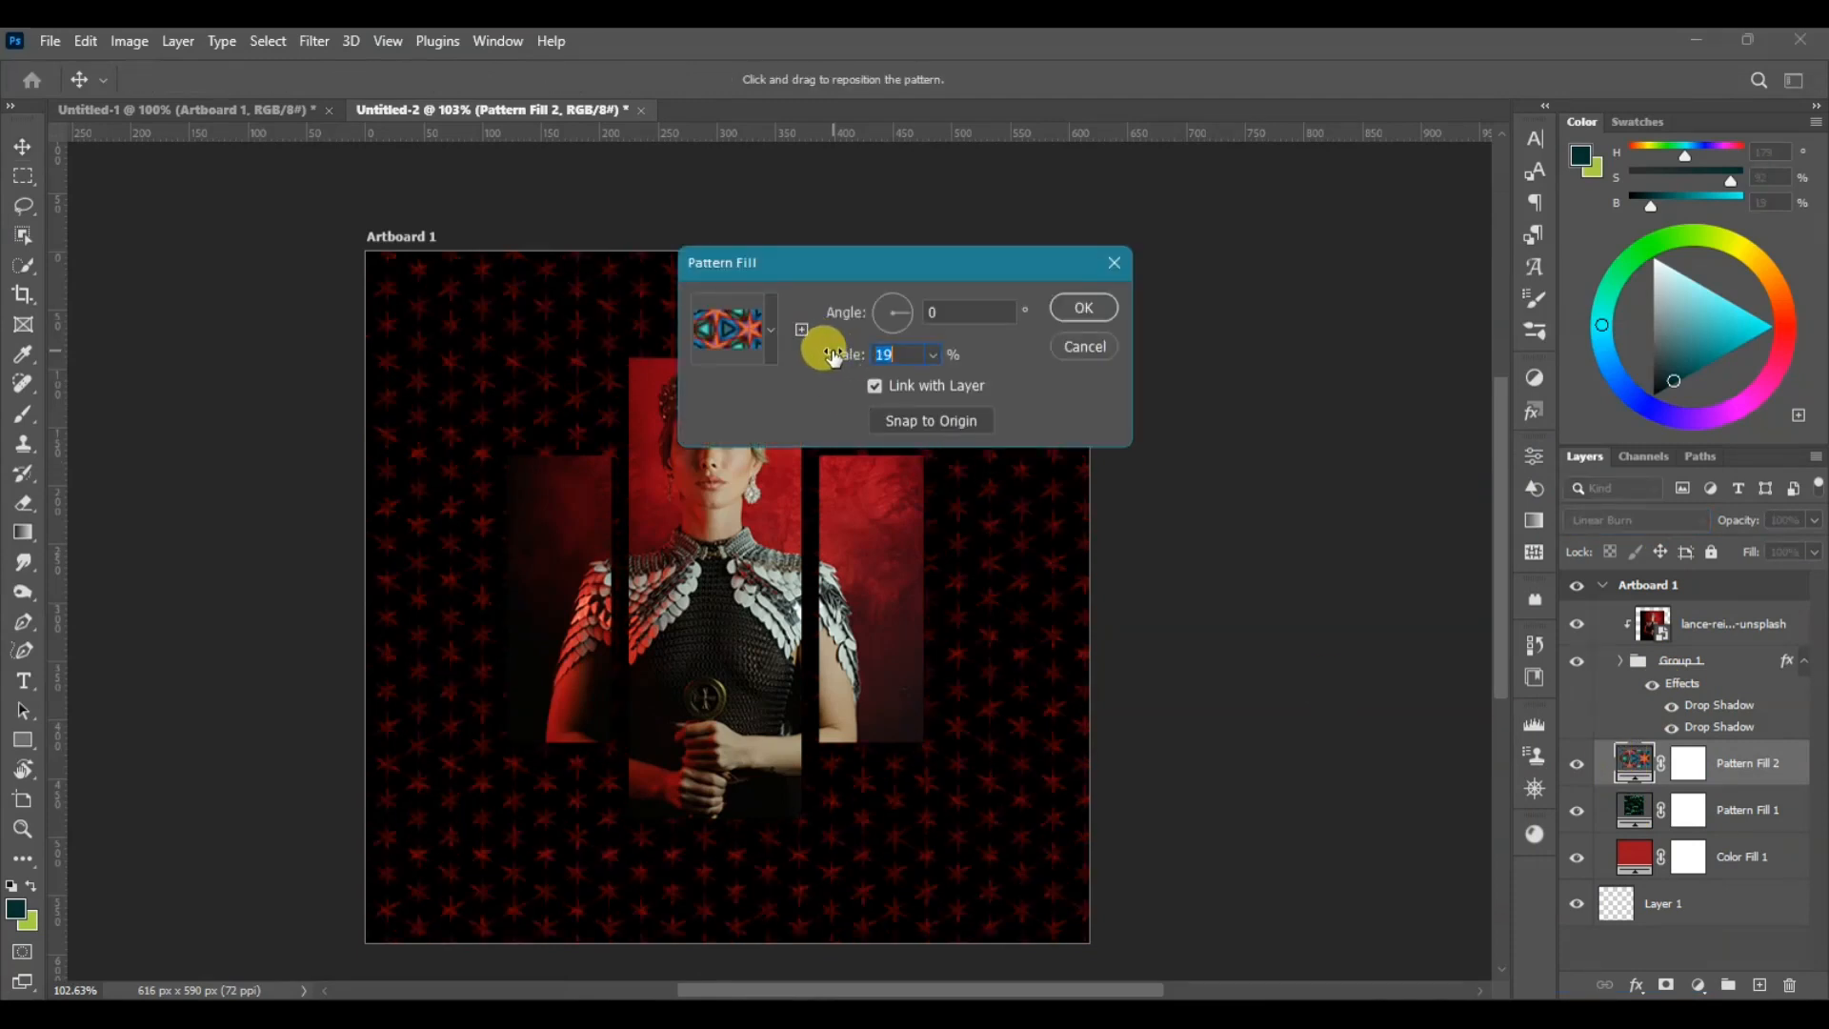
{"action": "left_click", "coordinate": [1065, 307]}
Lower the leaf pattern fill's opacity to 23% and the star pattern fill's opacity to about 75%
{"action": "left_click", "coordinate": [1726, 809]}
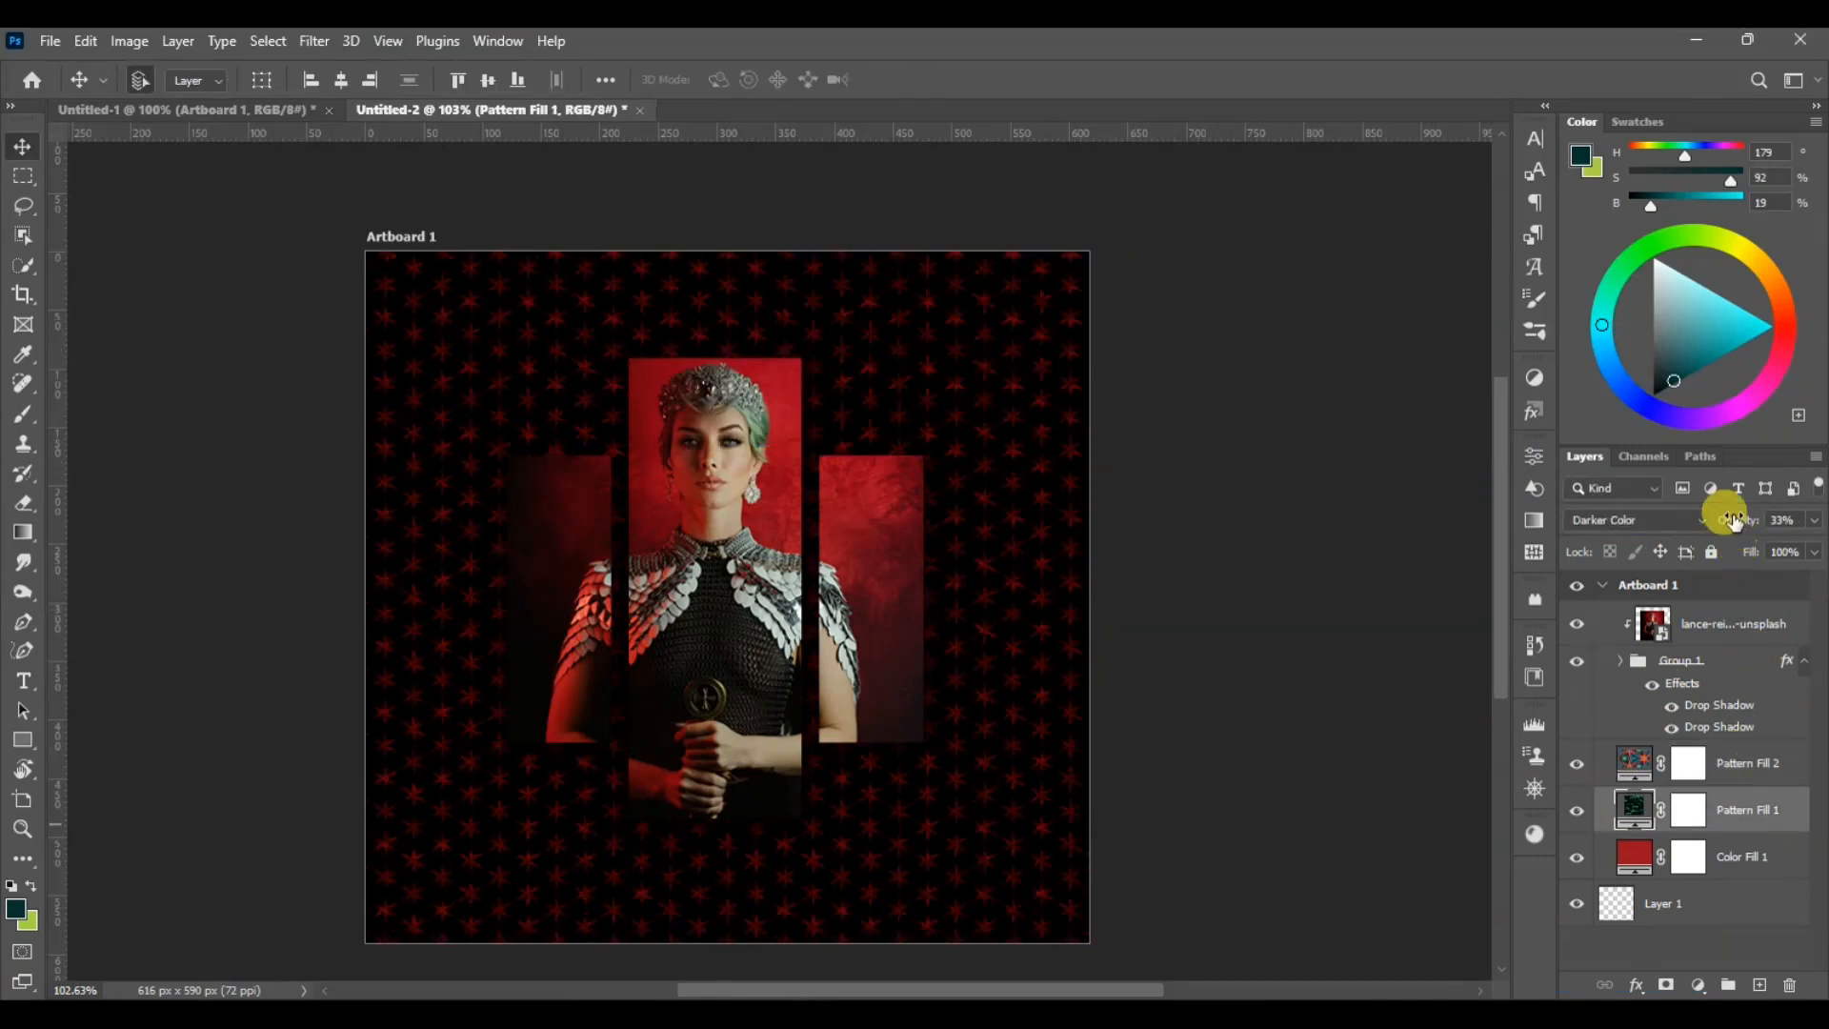
{"action": "left_click_drag", "start_coordinate": [1734, 522], "coordinate": [1693, 529]}
{"action": "key", "text": "shift+minus"}
{"action": "left_click", "coordinate": [1762, 762]}
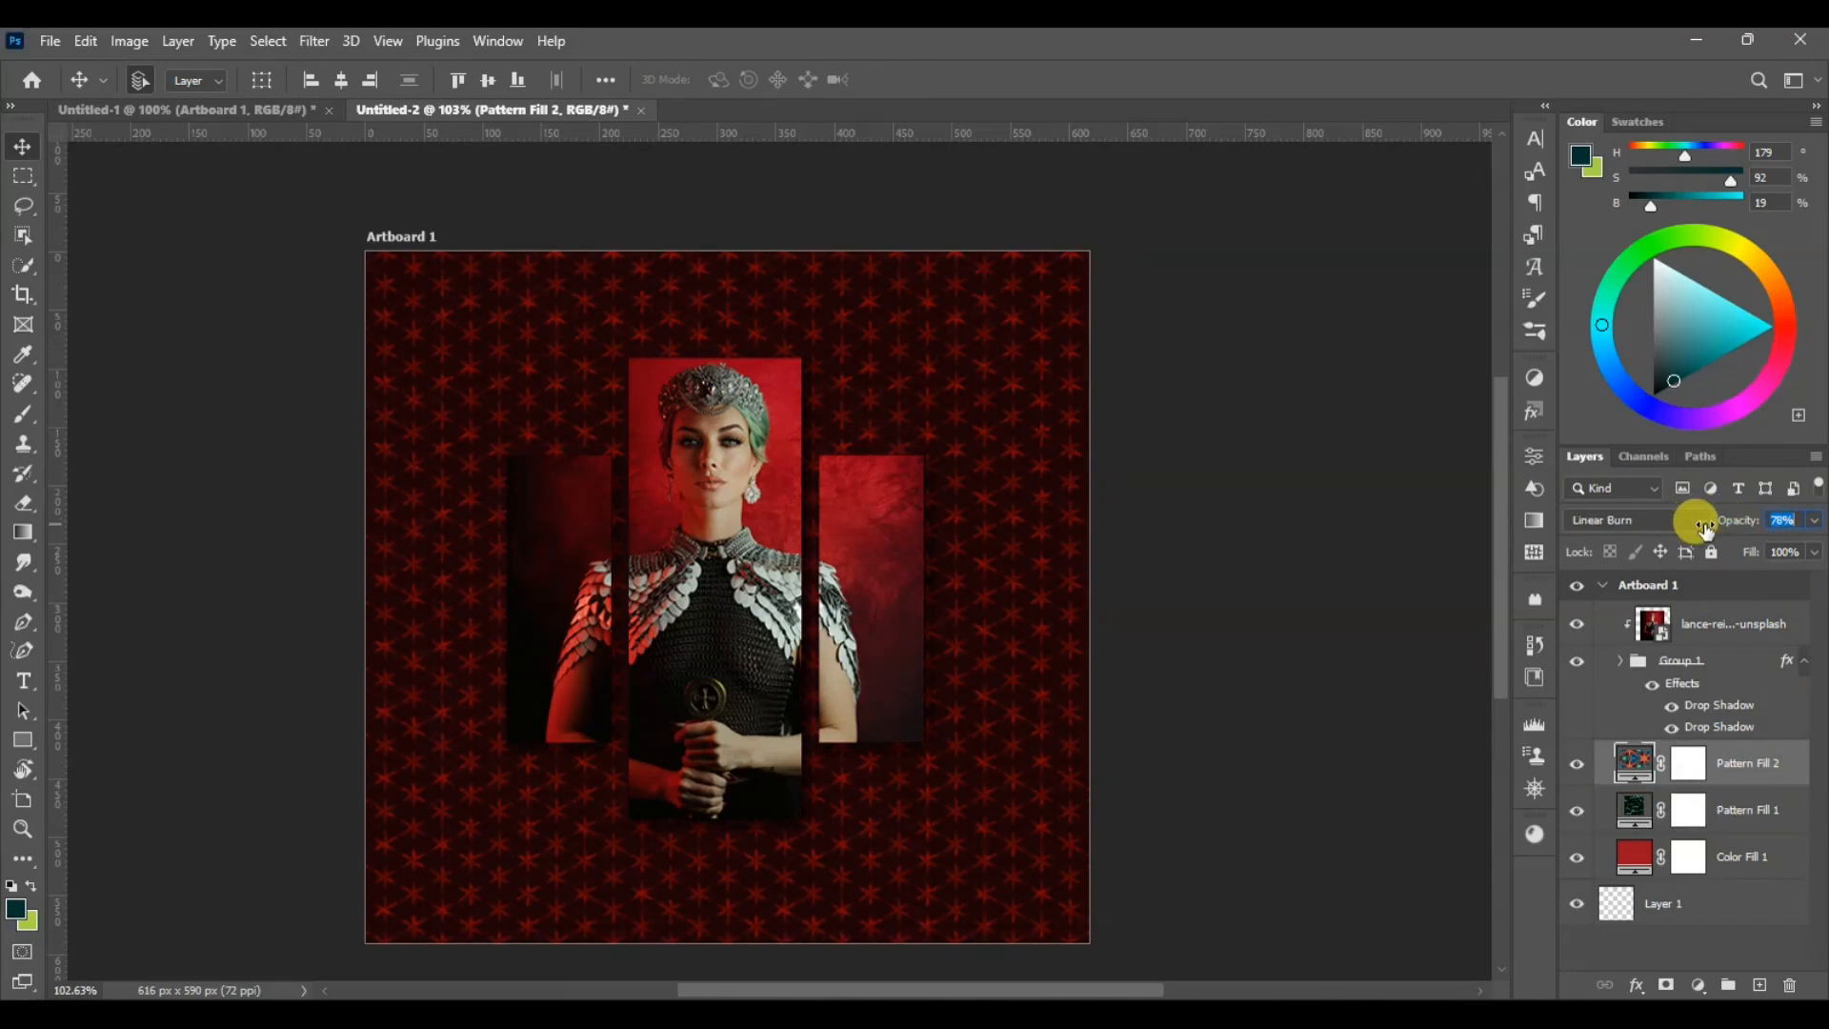
Try the Hard Mix blend mode on the leaf pattern fill and undo the change
{"action": "left_click", "coordinate": [1732, 855]}
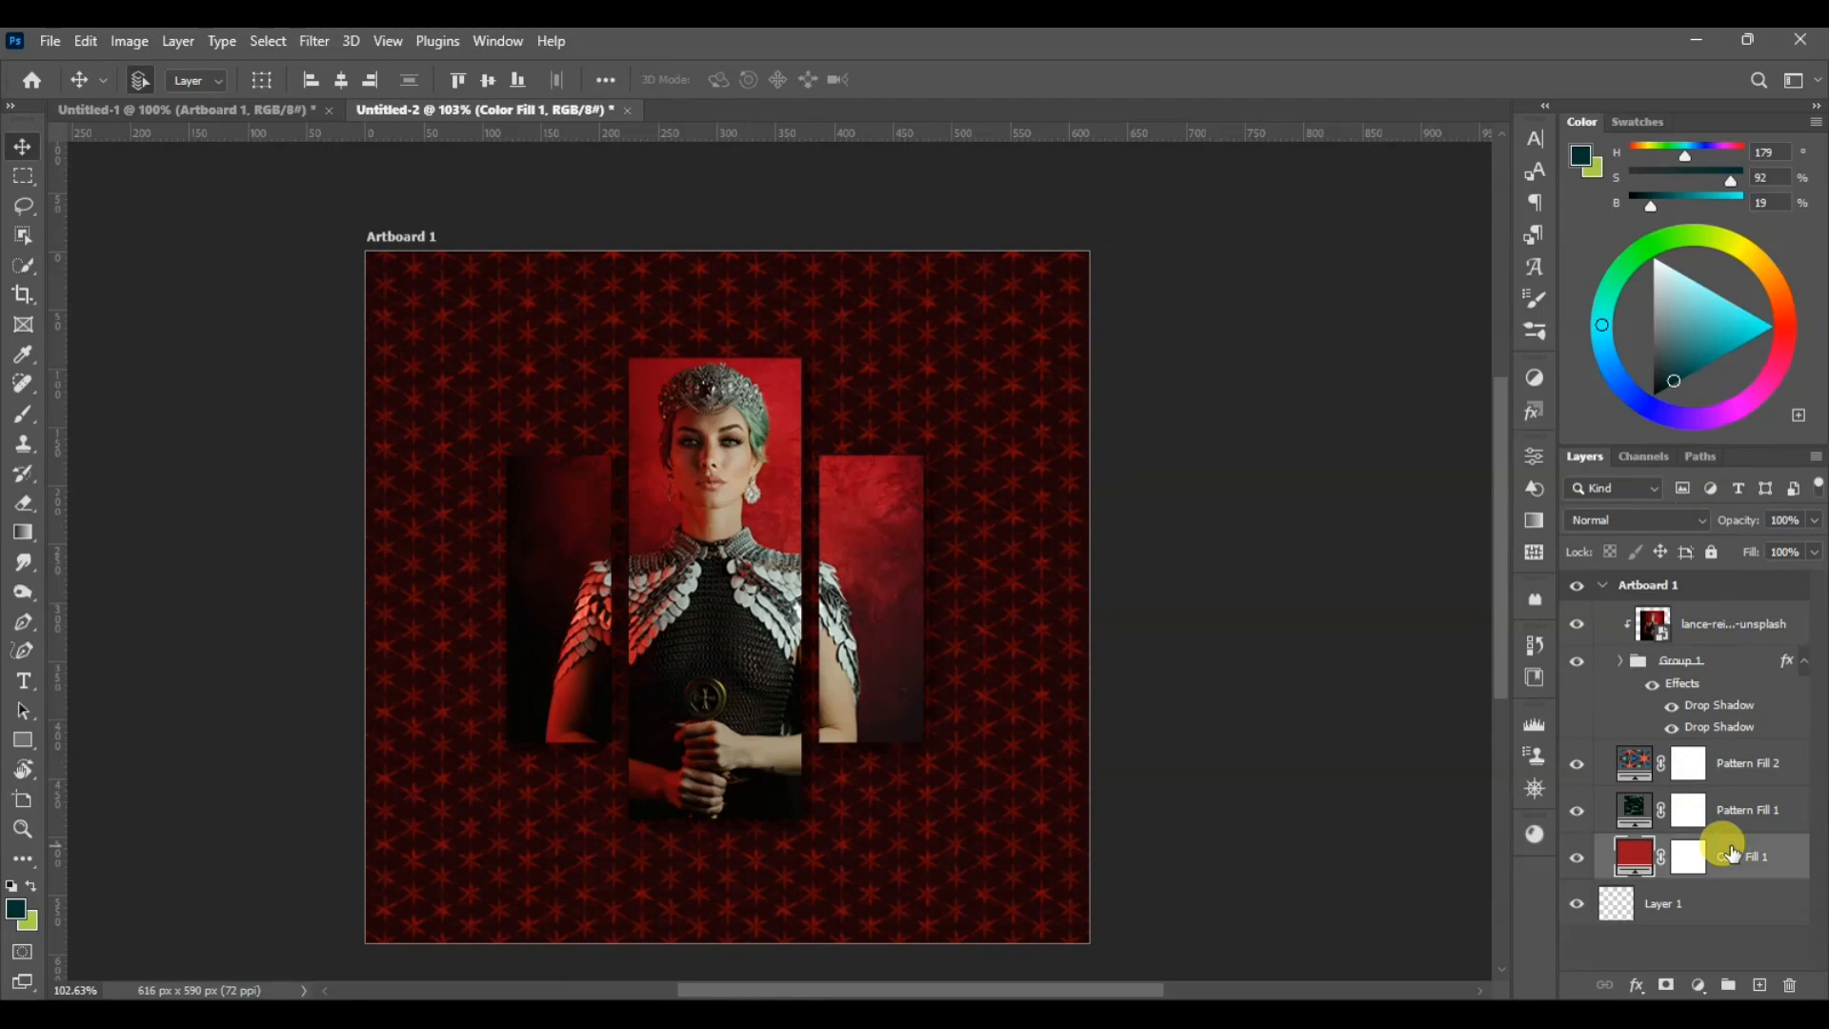
{"action": "left_click", "coordinate": [1720, 808]}
{"action": "left_click", "coordinate": [1653, 522]}
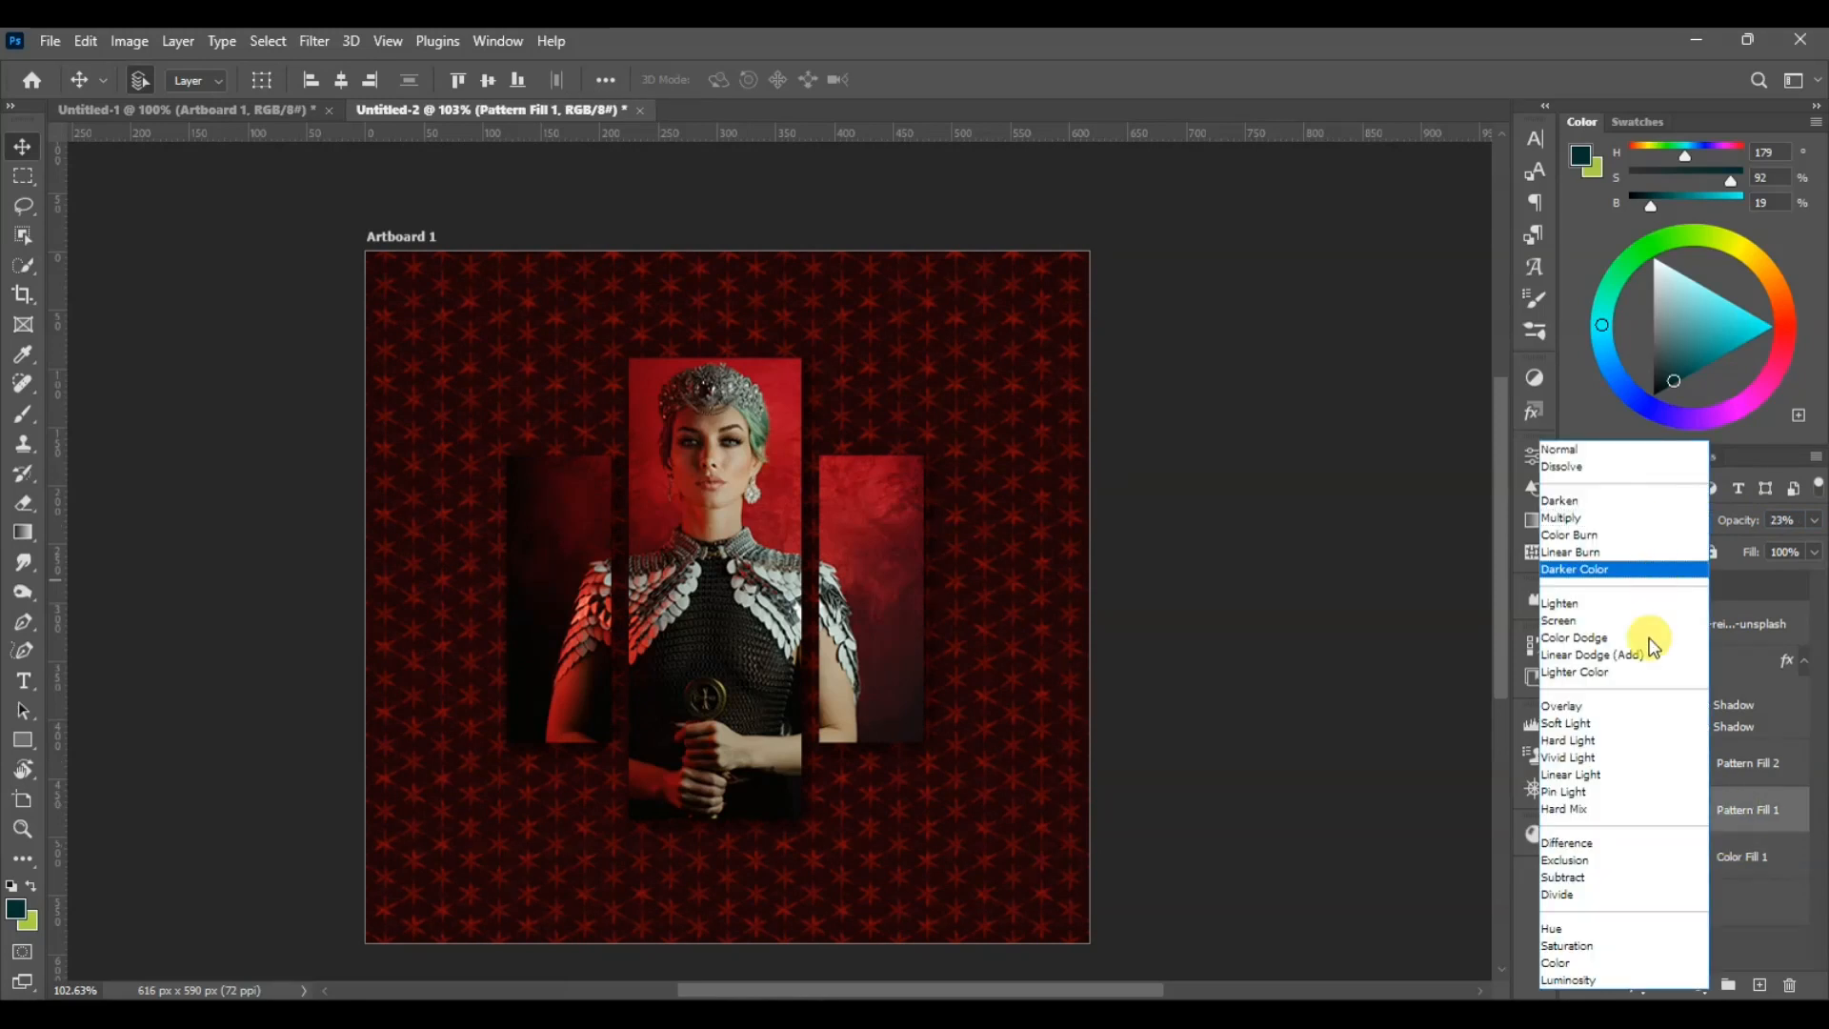
{"action": "left_click", "coordinate": [1608, 810]}
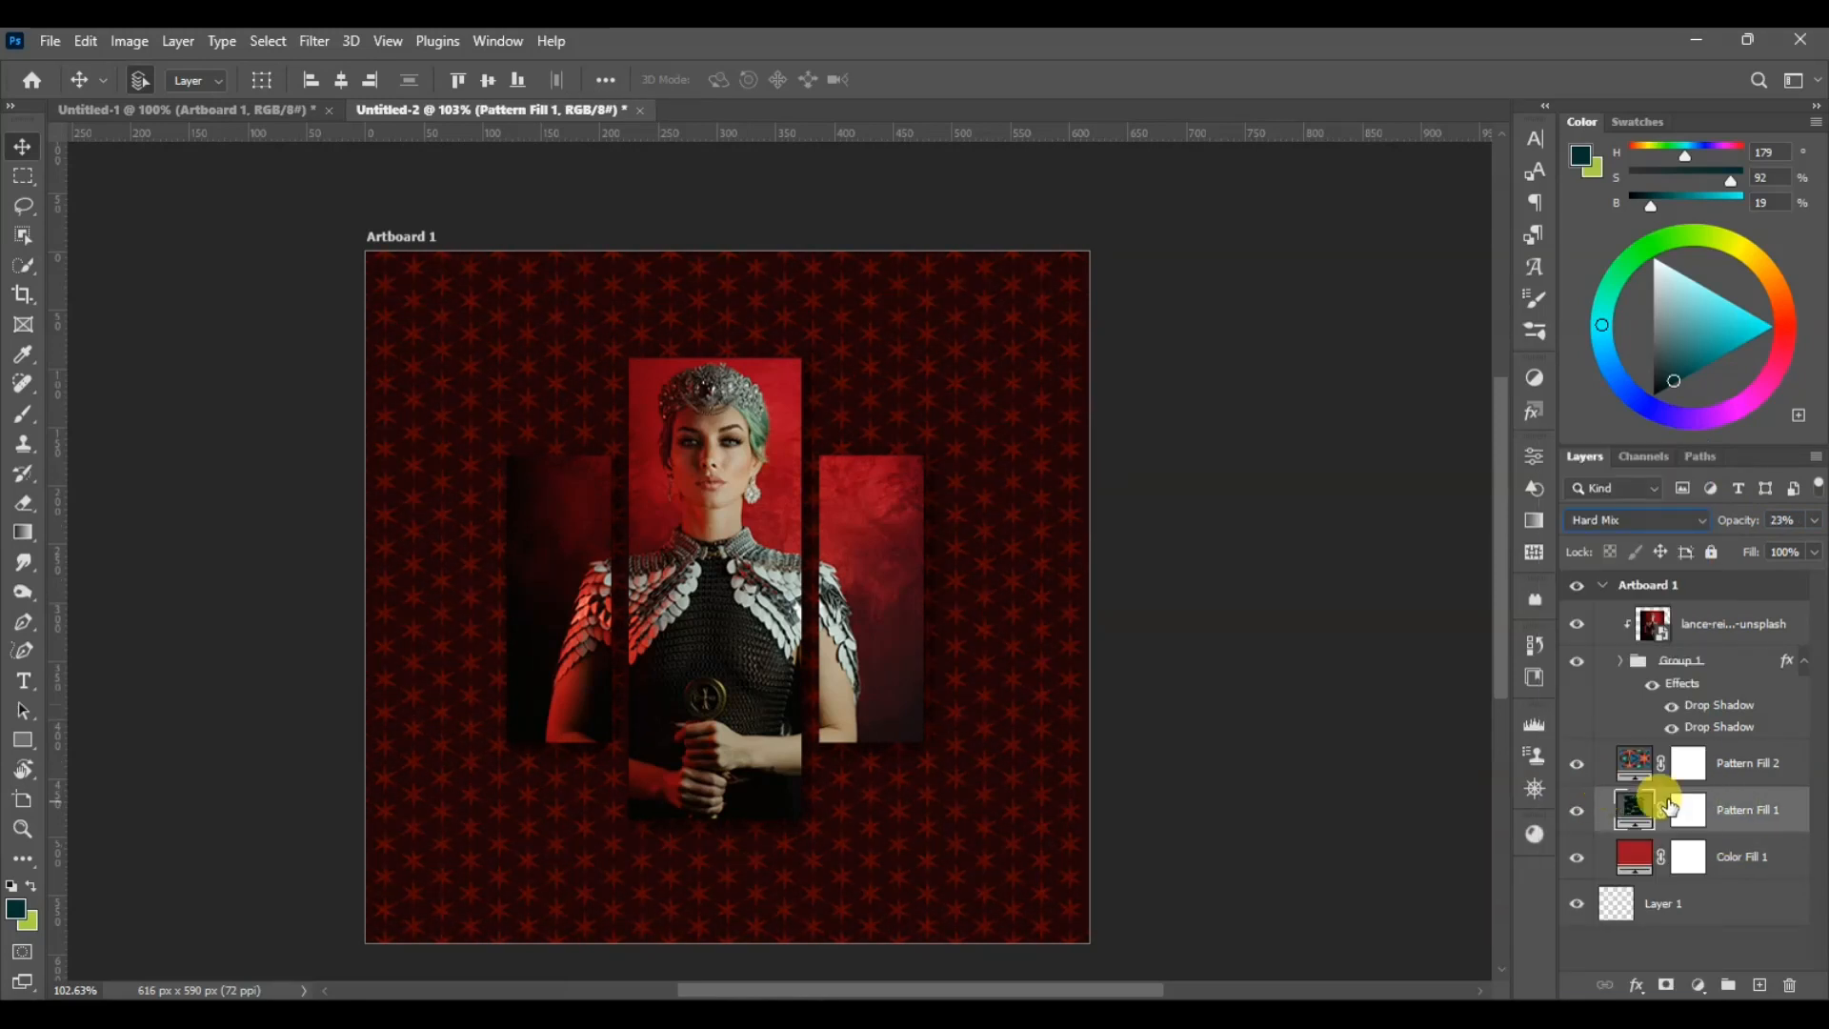
{"action": "key", "text": "ctrl+z"}
Set the star pattern fill's scale to 19% and lower its layer opacity to about 34%
{"action": "double_click", "coordinate": [1631, 759]}
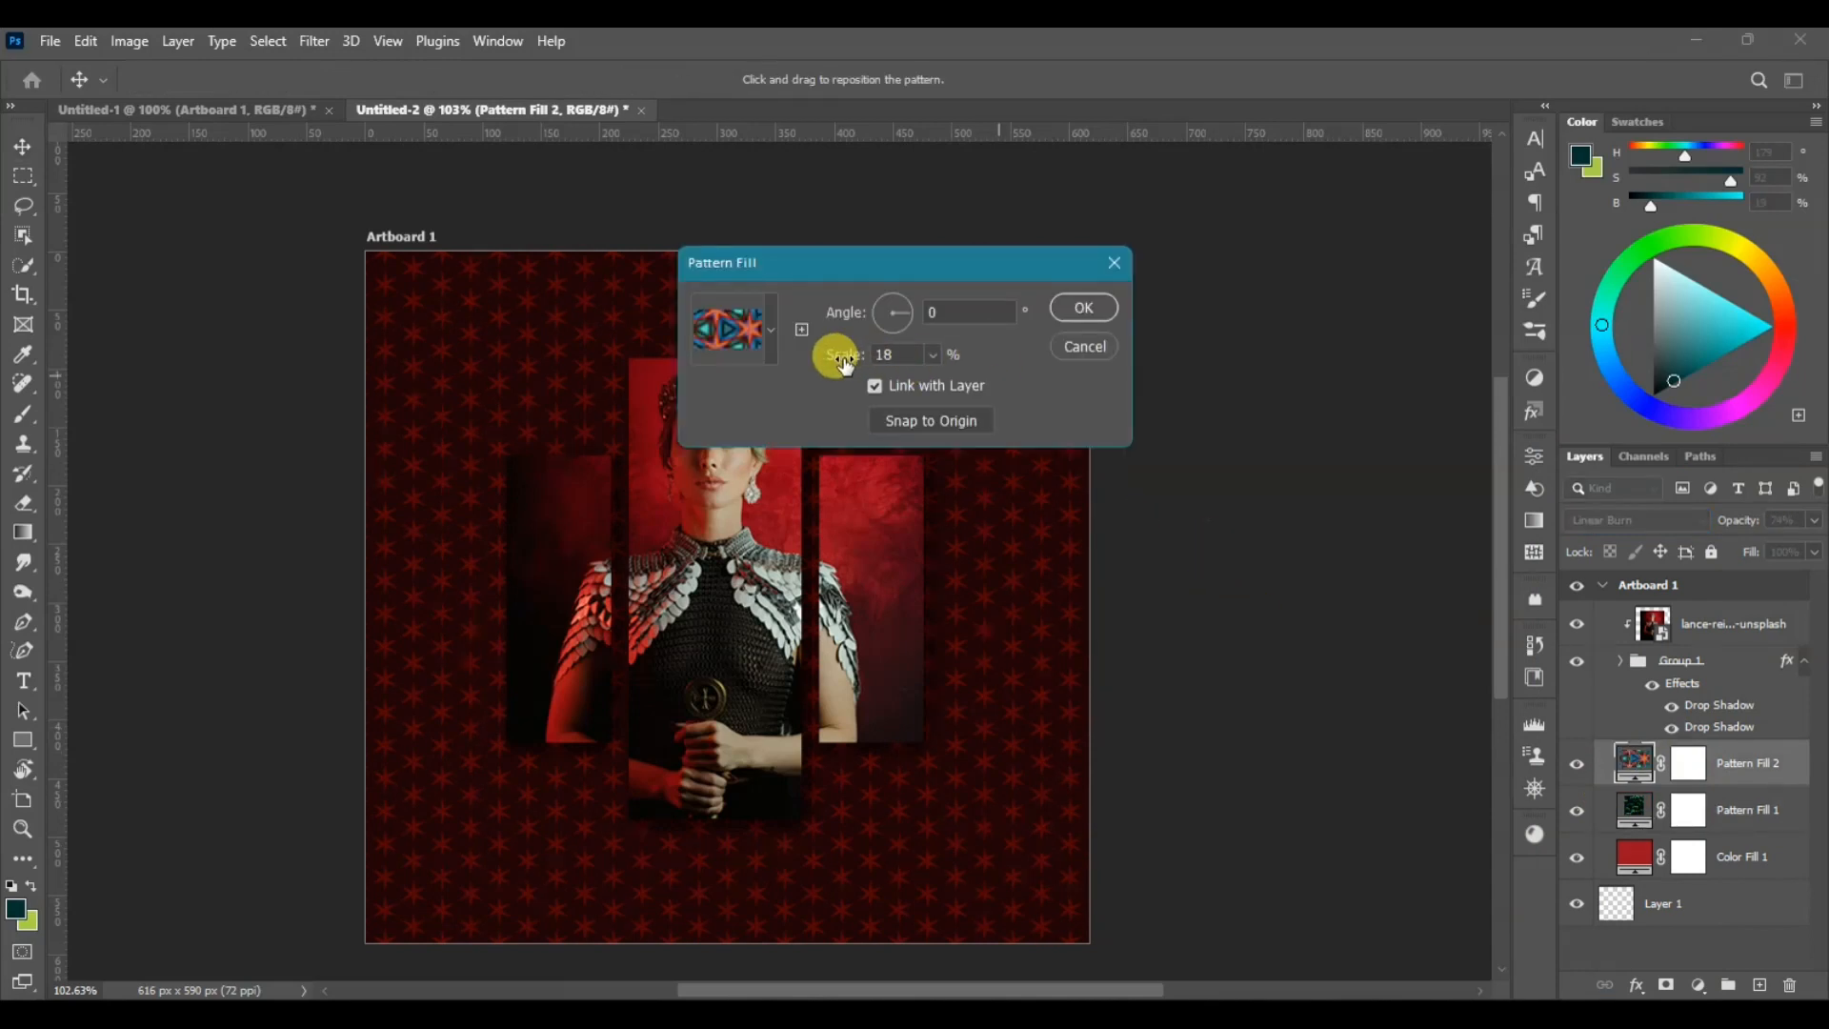
{"action": "left_click_drag", "start_coordinate": [857, 364], "coordinate": [846, 369]}
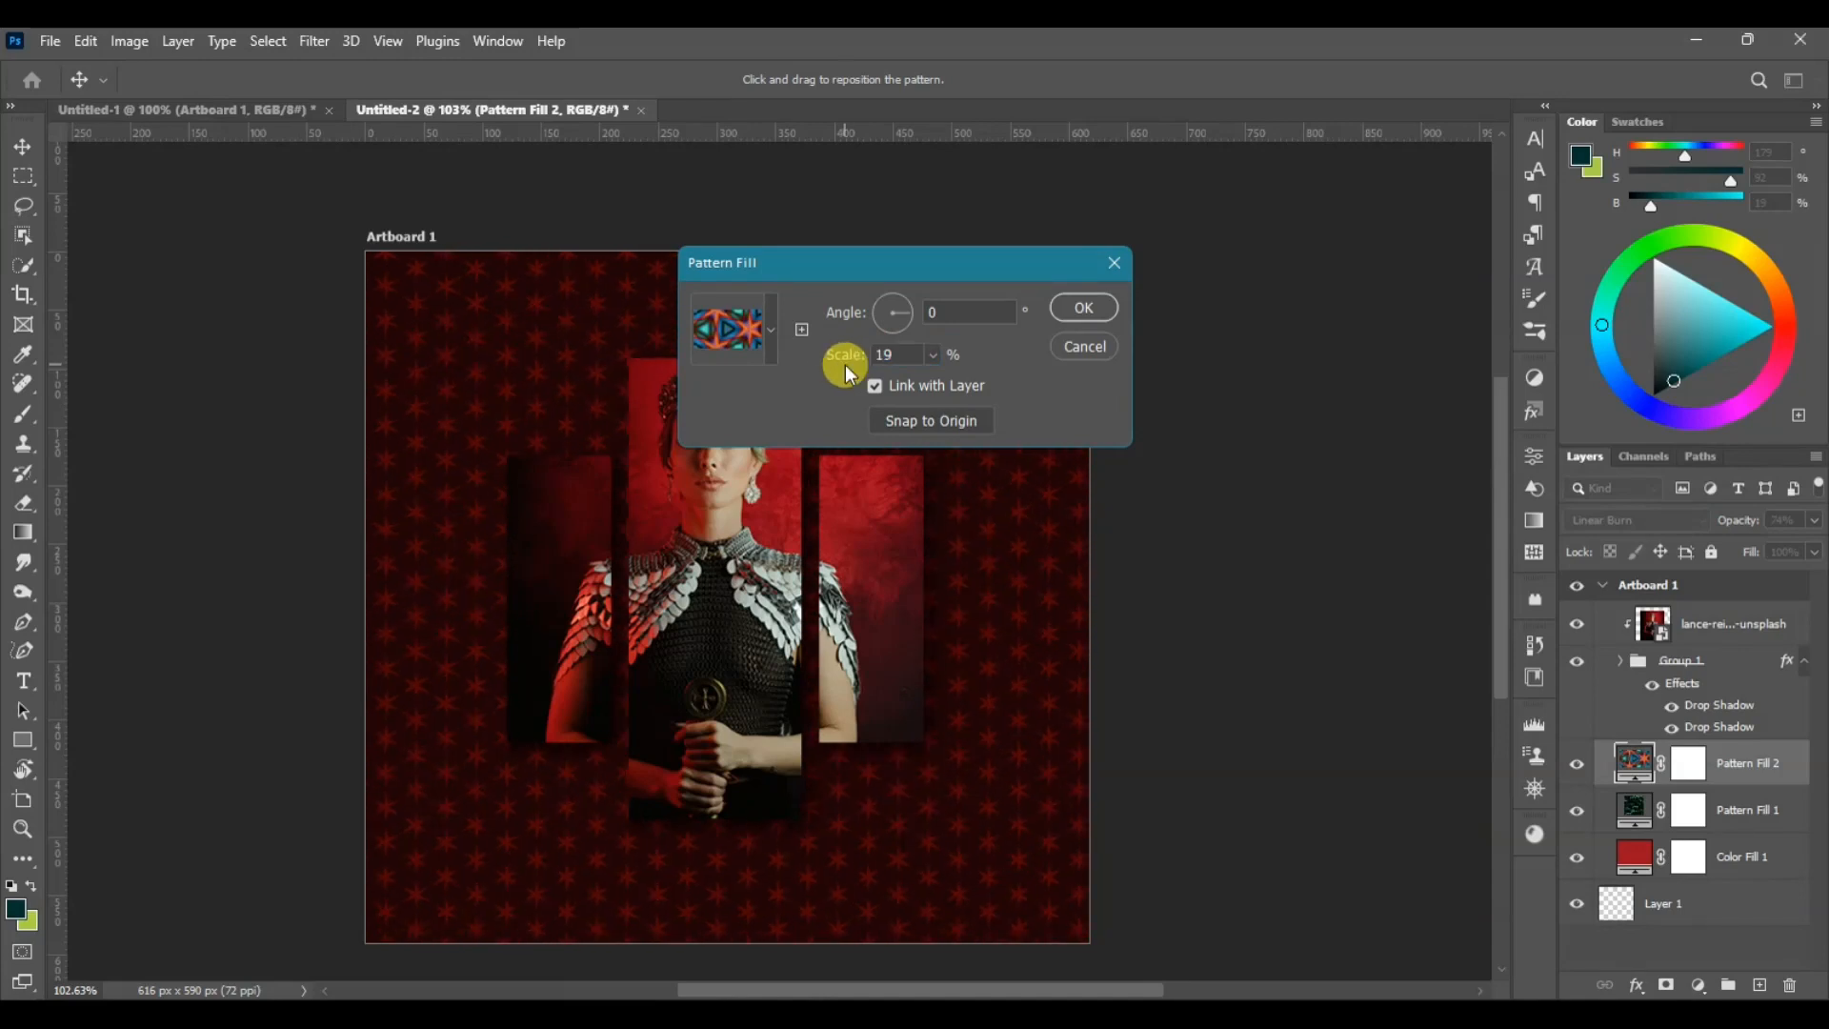
{"action": "left_click", "coordinate": [1072, 312]}
{"action": "left_click_drag", "start_coordinate": [1722, 511], "coordinate": [1684, 533]}
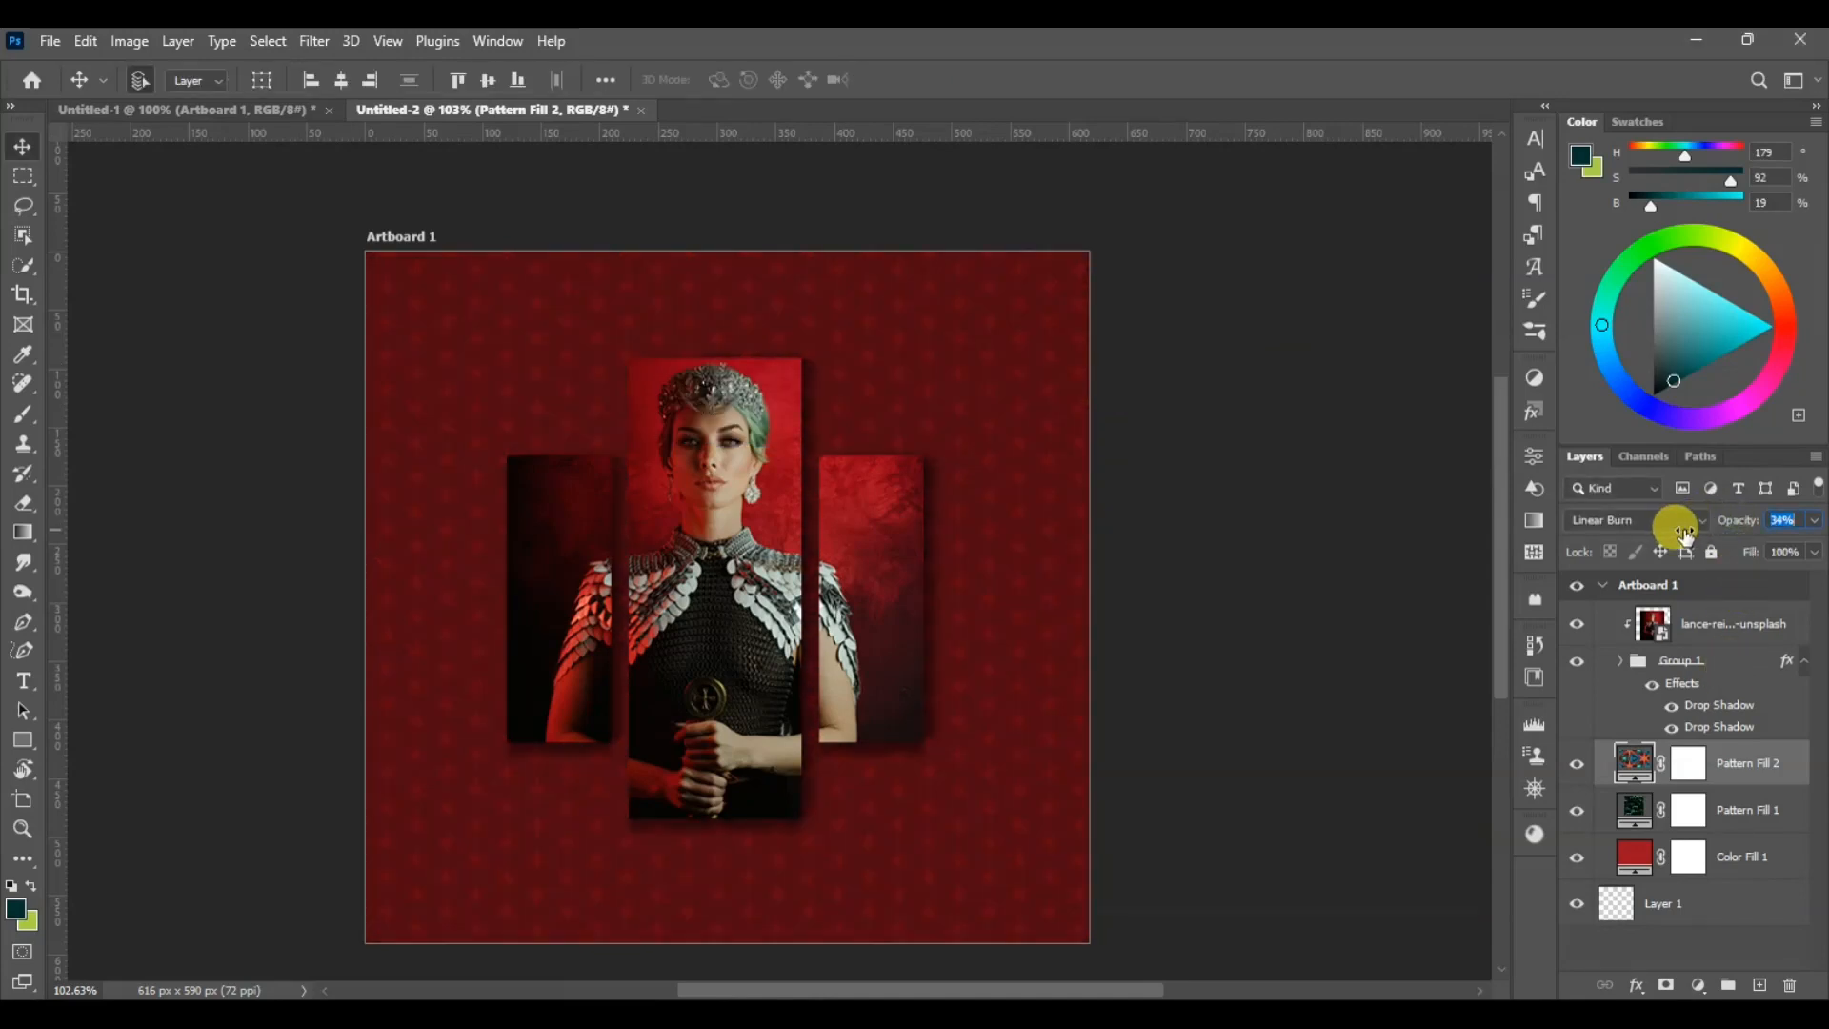
{"action": "double_click", "coordinate": [1634, 856]}
{"action": "left_click", "coordinate": [873, 553]}
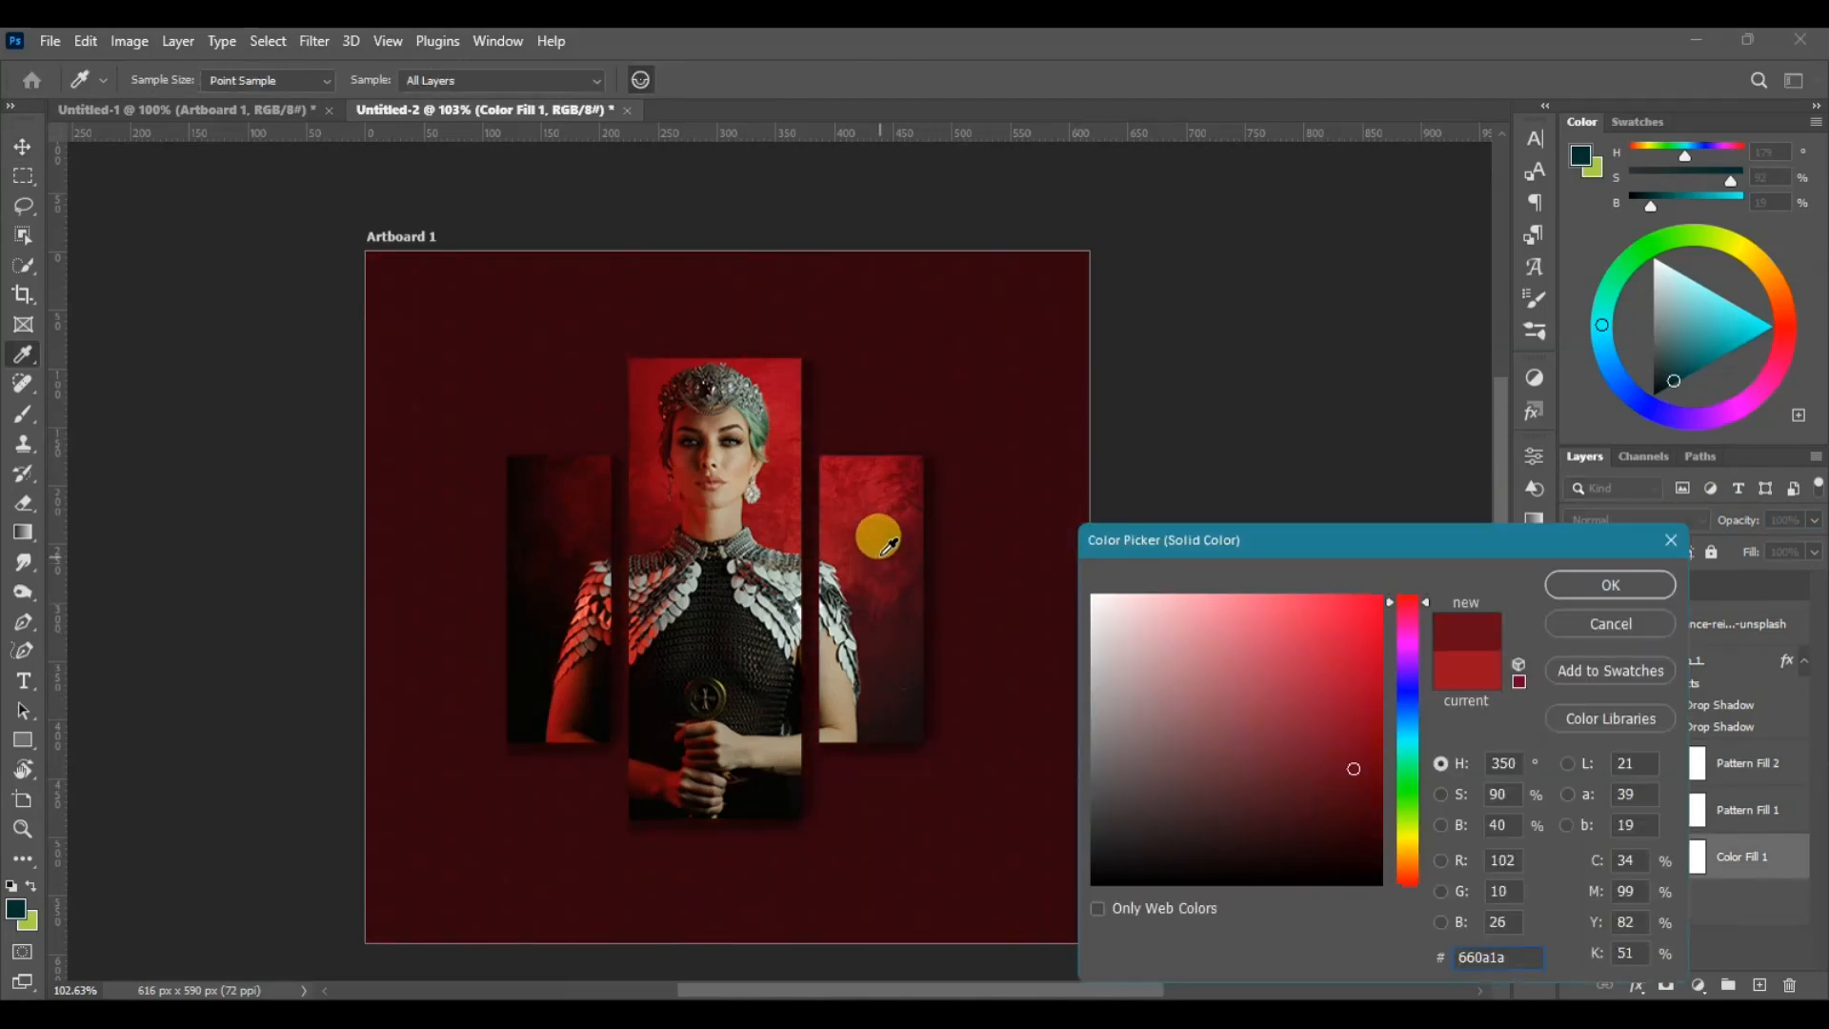
{"action": "left_click", "coordinate": [845, 519]}
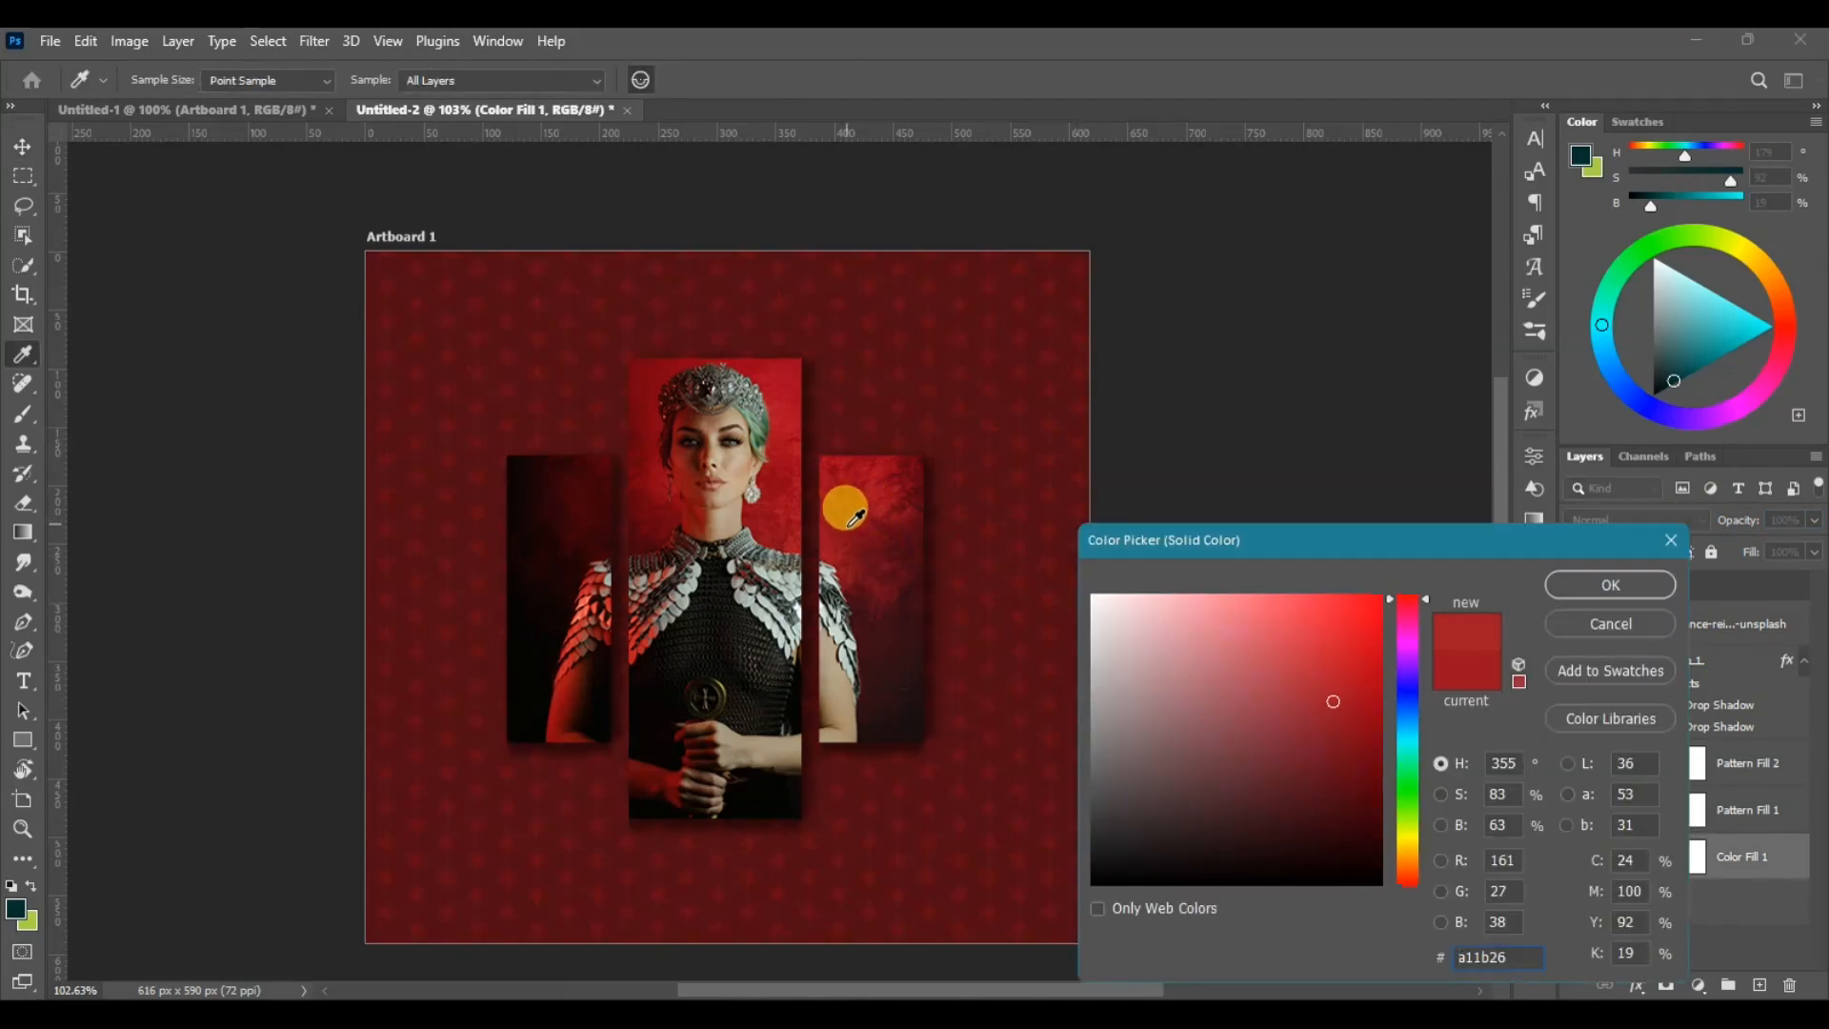
{"action": "left_click", "coordinate": [848, 527]}
{"action": "left_click_drag", "start_coordinate": [855, 505], "coordinate": [855, 488]}
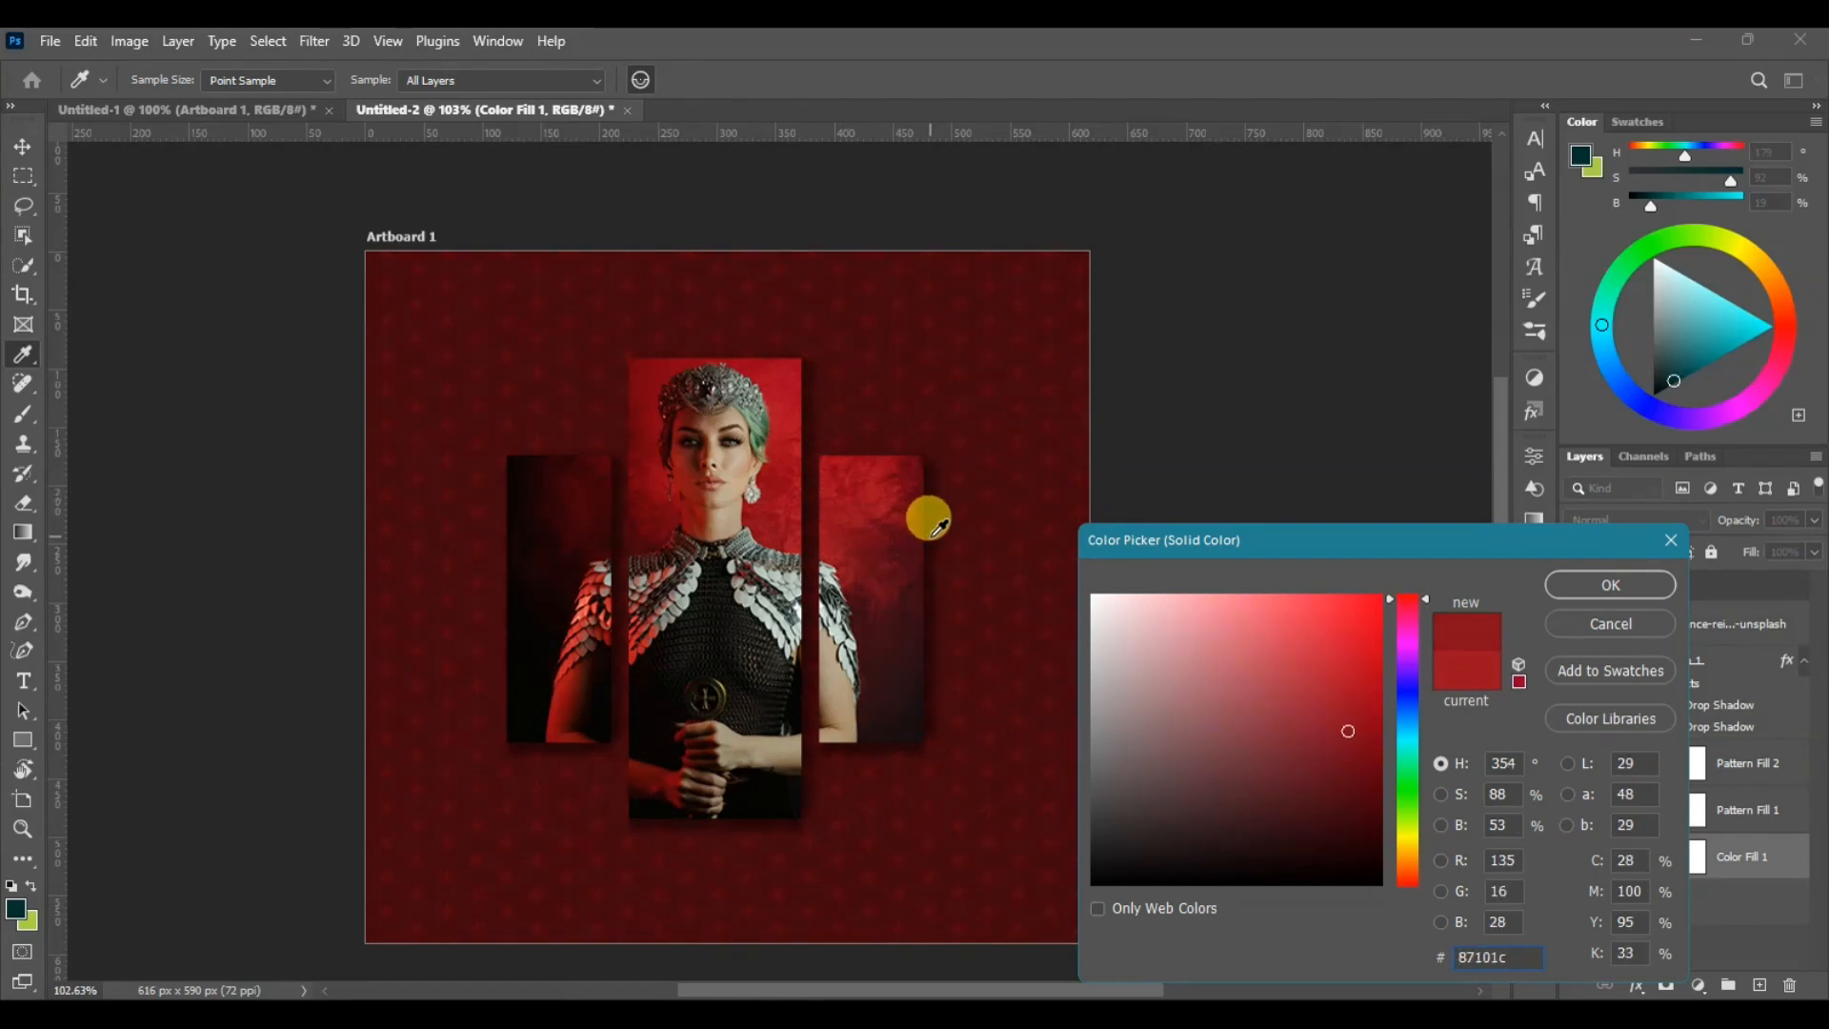
{"action": "left_click", "coordinate": [851, 467]}
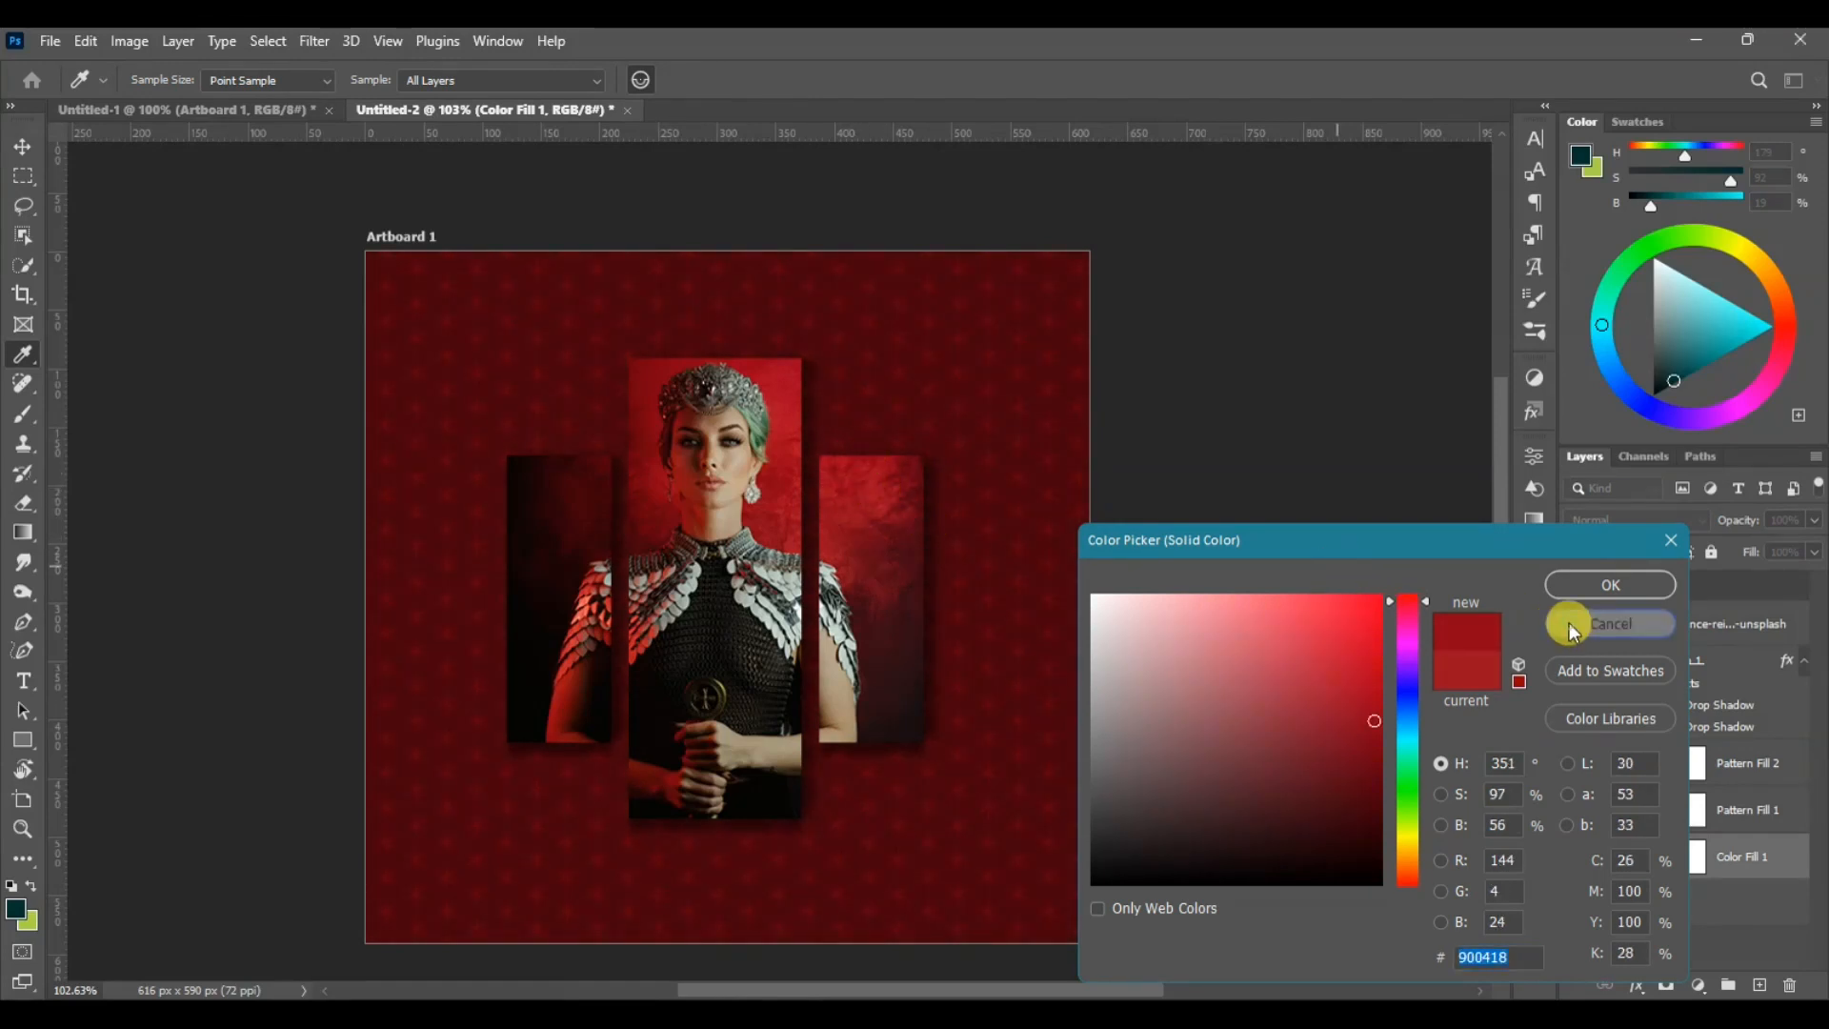
{"action": "left_click", "coordinate": [1569, 623]}
Add a near-black (#010101) solid colour fill layer directly above the red background fill
{"action": "left_click", "coordinate": [1758, 985]}
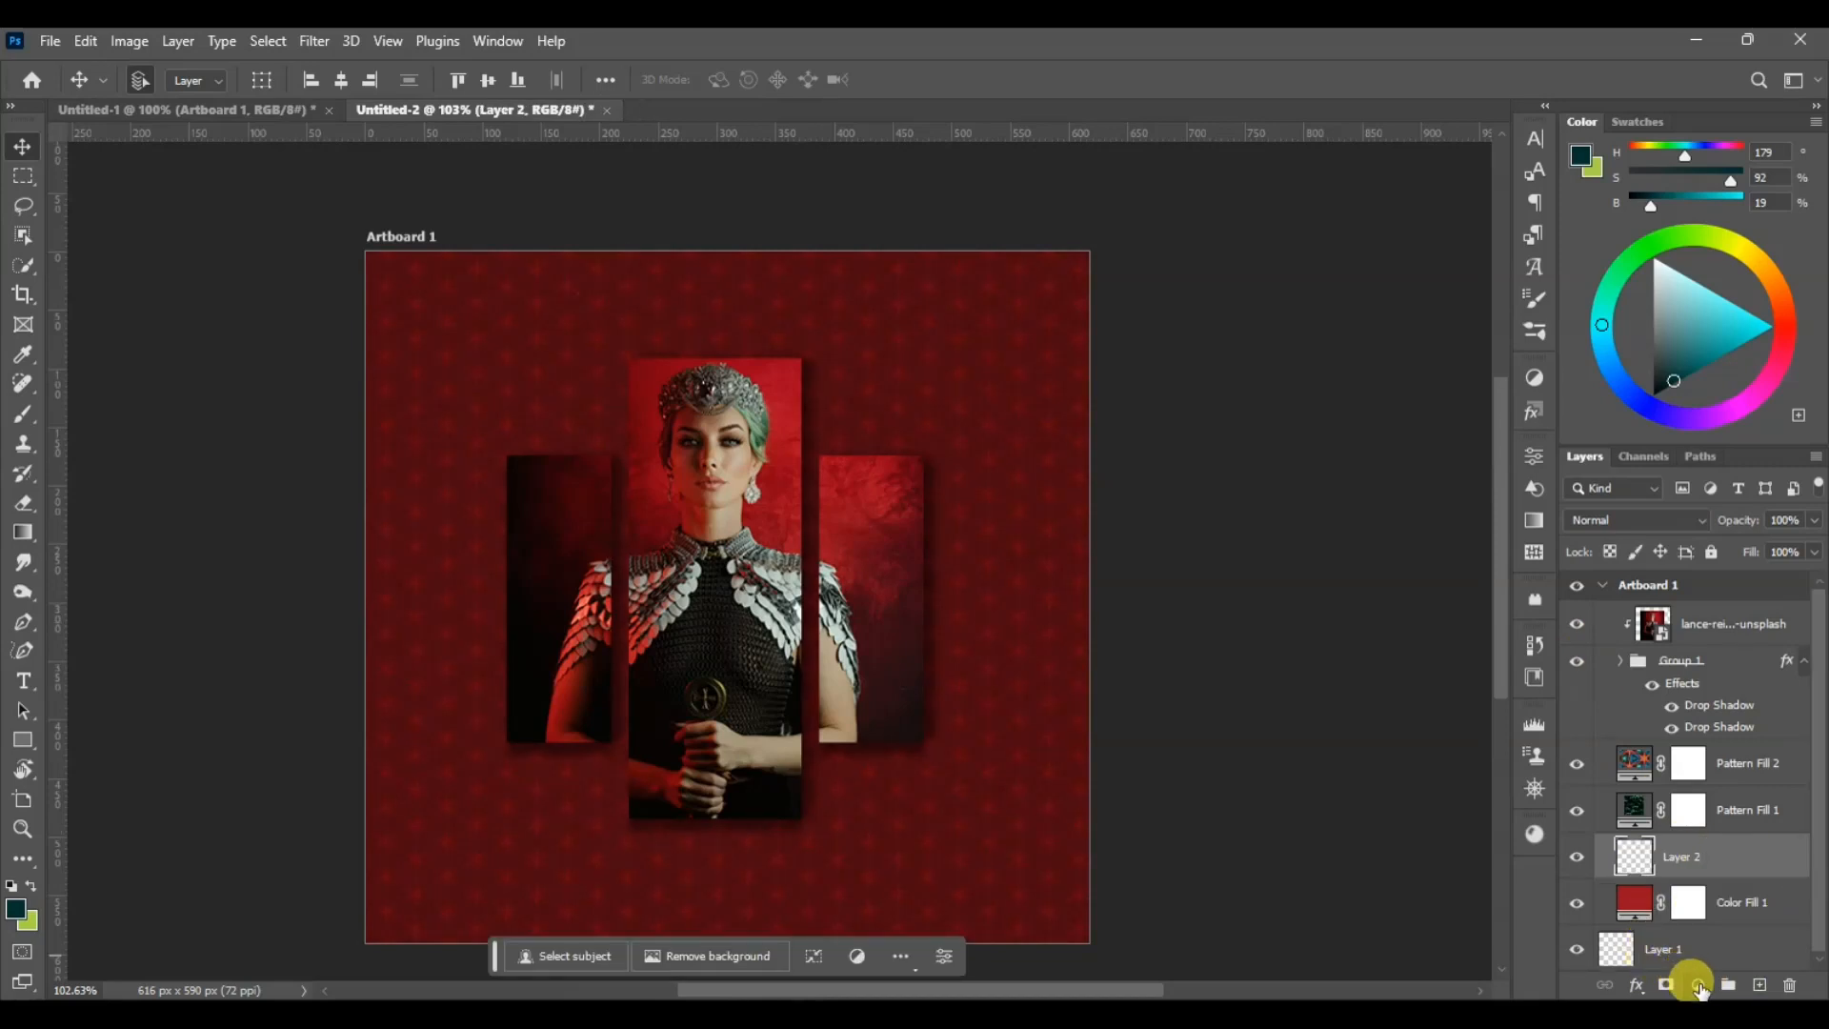
{"action": "left_click", "coordinate": [1698, 985]}
{"action": "left_click", "coordinate": [1570, 595]}
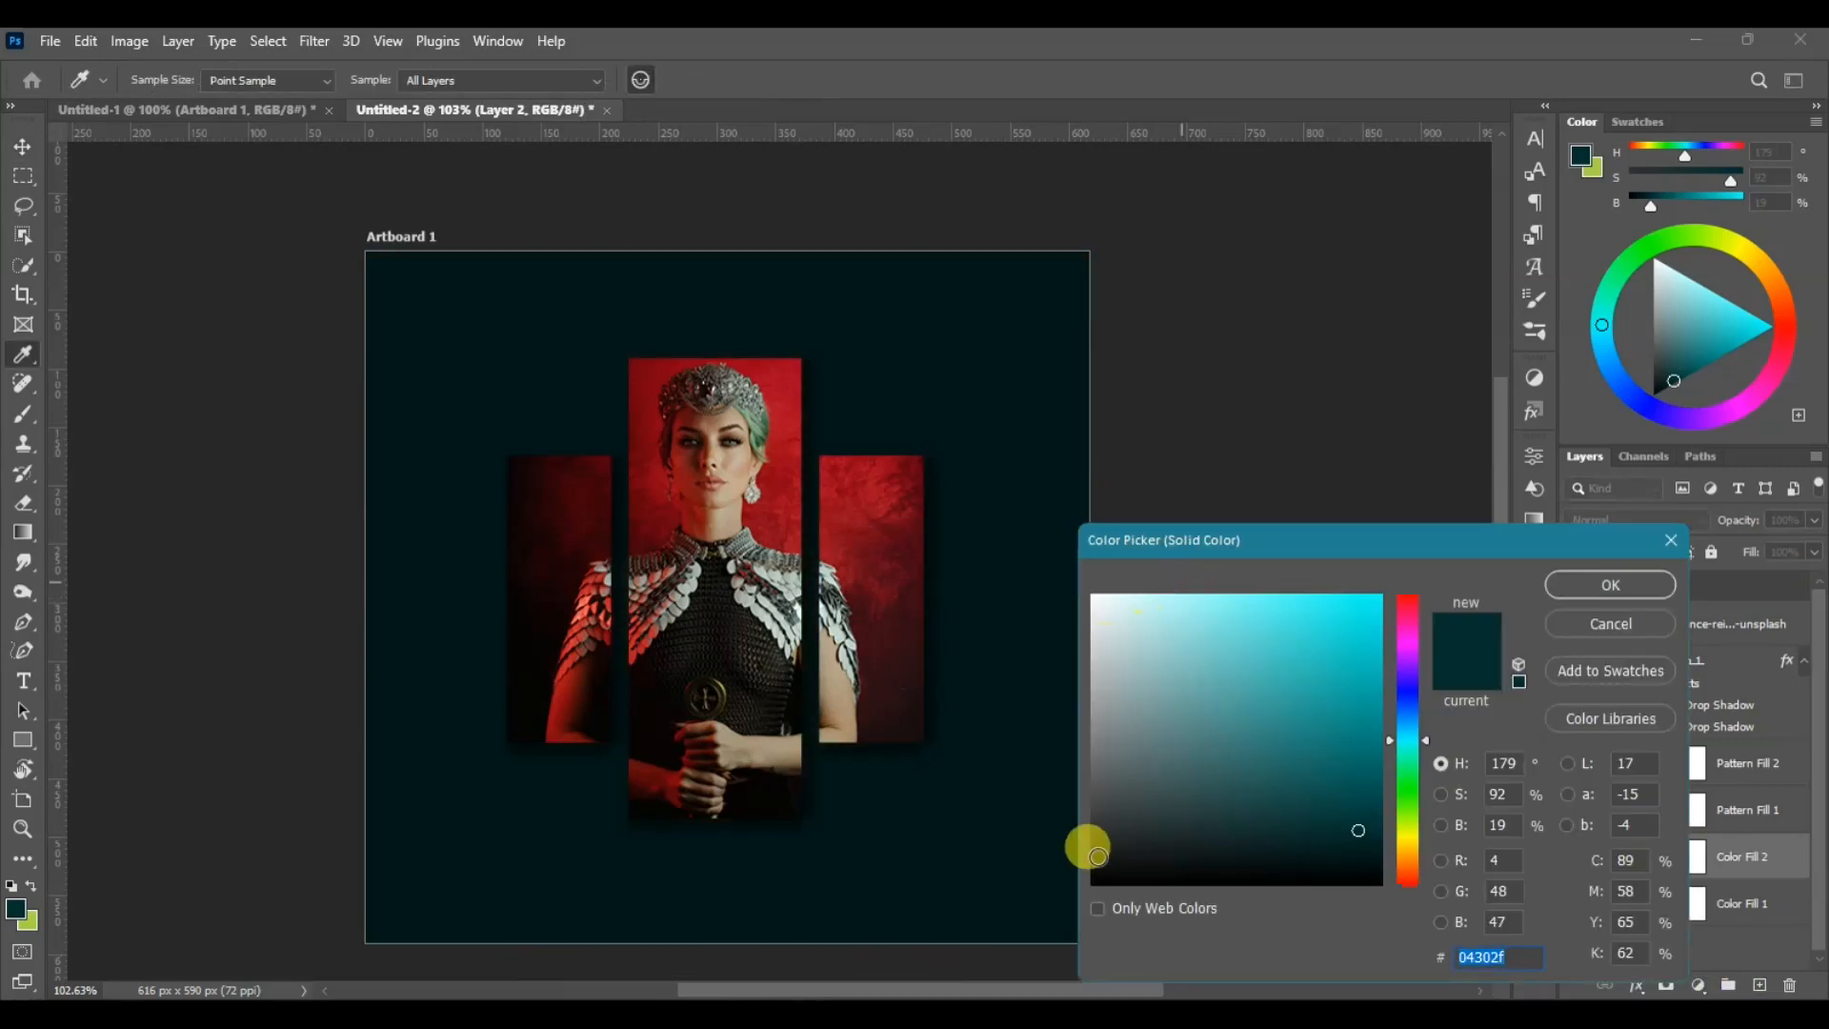
{"action": "left_click", "coordinate": [1093, 878]}
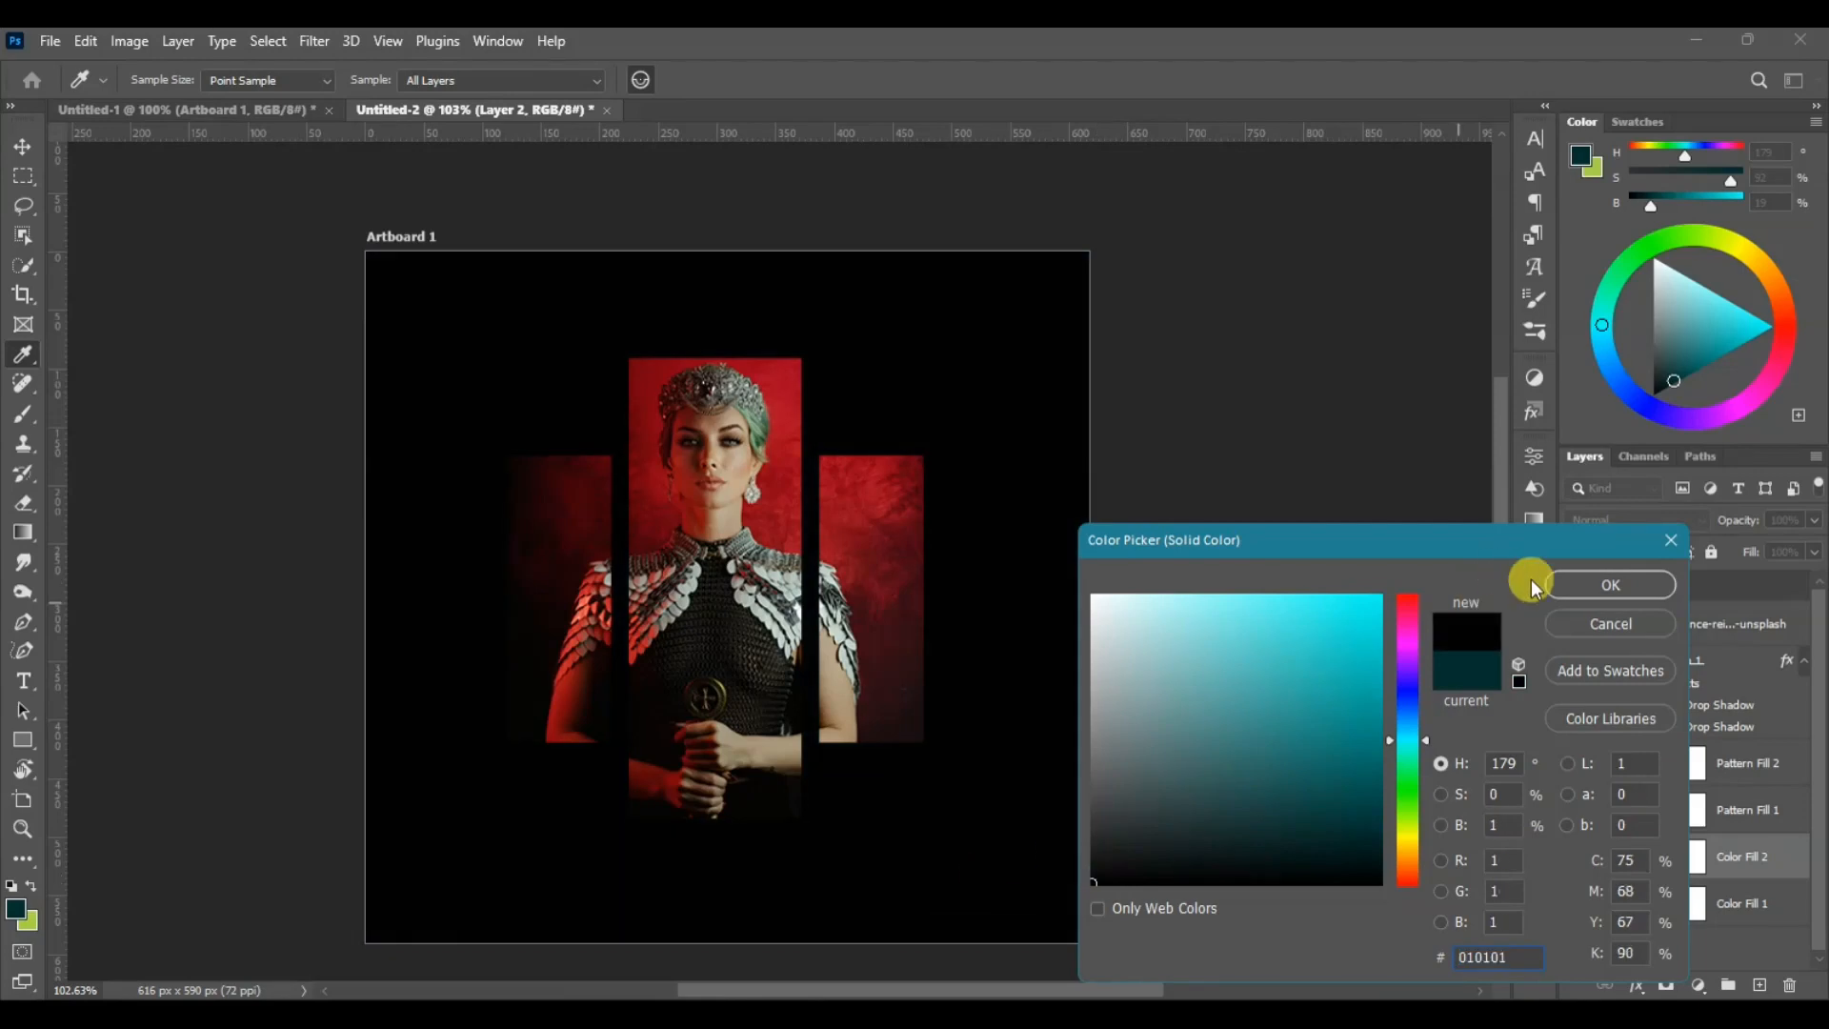
{"action": "left_click", "coordinate": [1554, 584]}
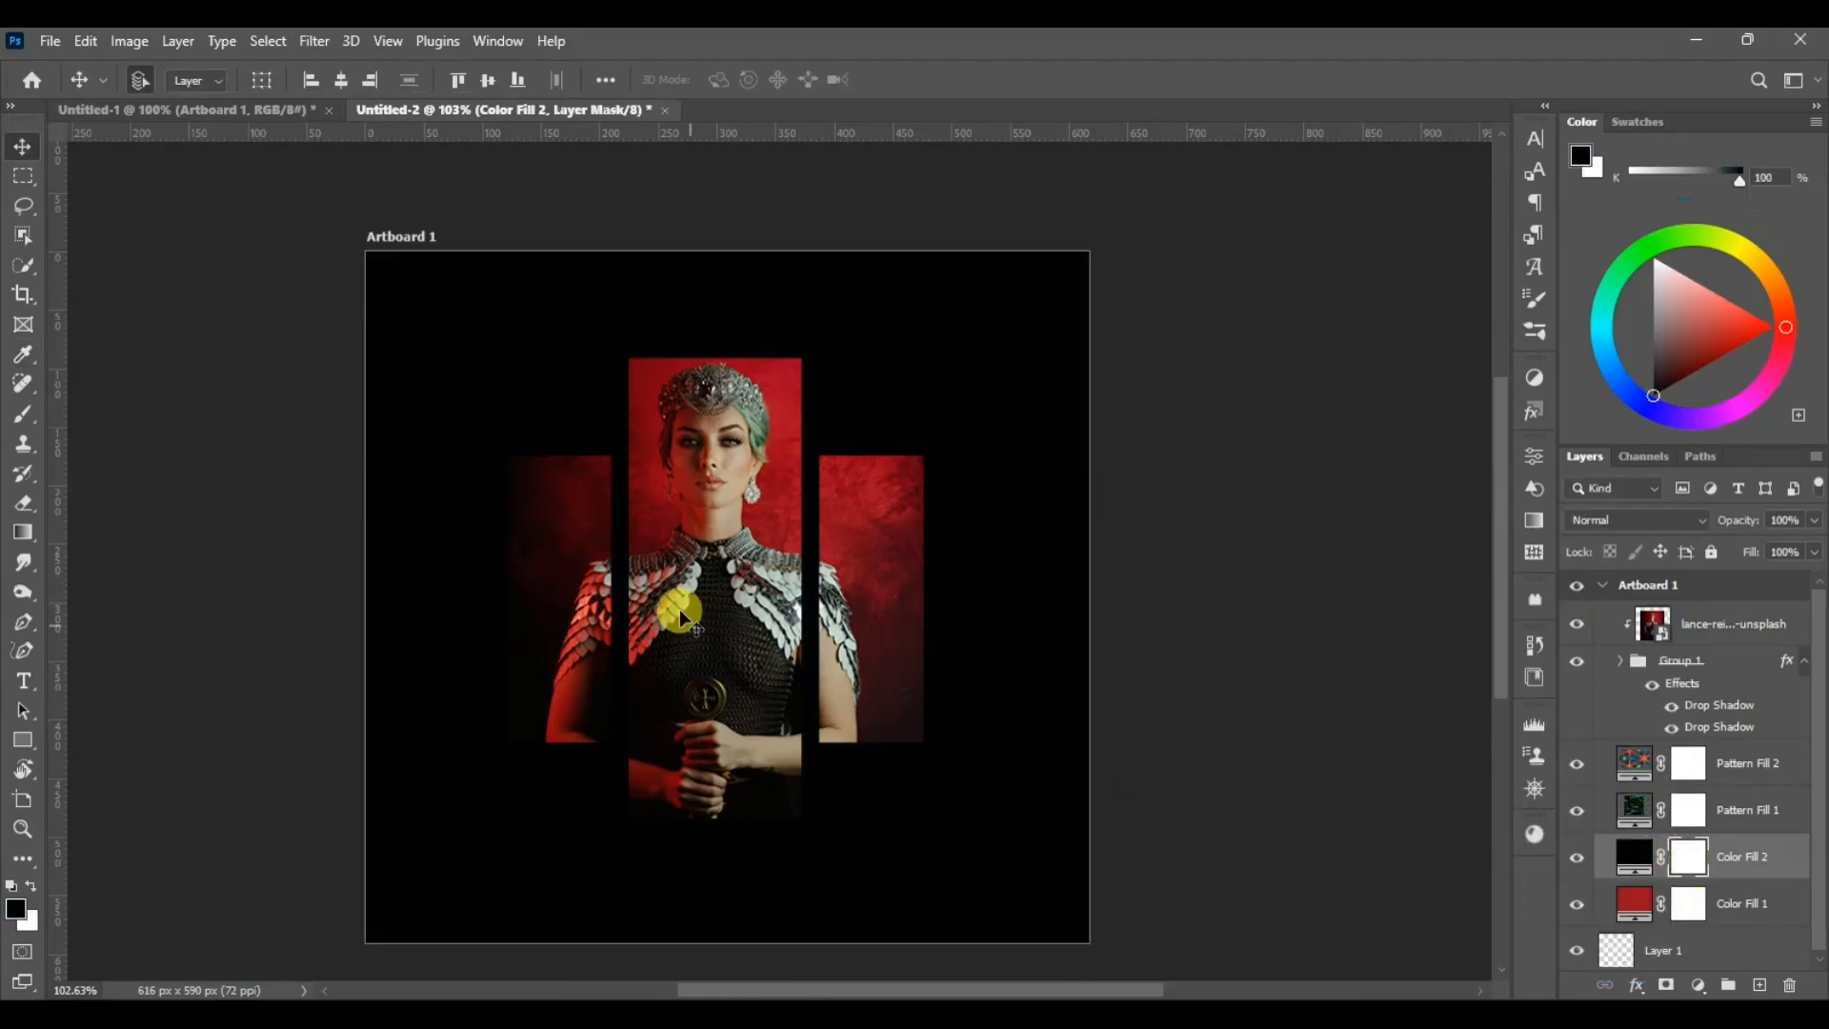
Apply a black-to-white radial gradient to the black fill's mask, centred on the portrait and reaching the artboard's edges, for a dark vignette
{"action": "key", "text": "g"}
{"action": "left_click_drag", "start_coordinate": [694, 580], "coordinate": [845, 669]}
{"action": "left_click_drag", "start_coordinate": [1024, 776], "coordinate": [1031, 783]}
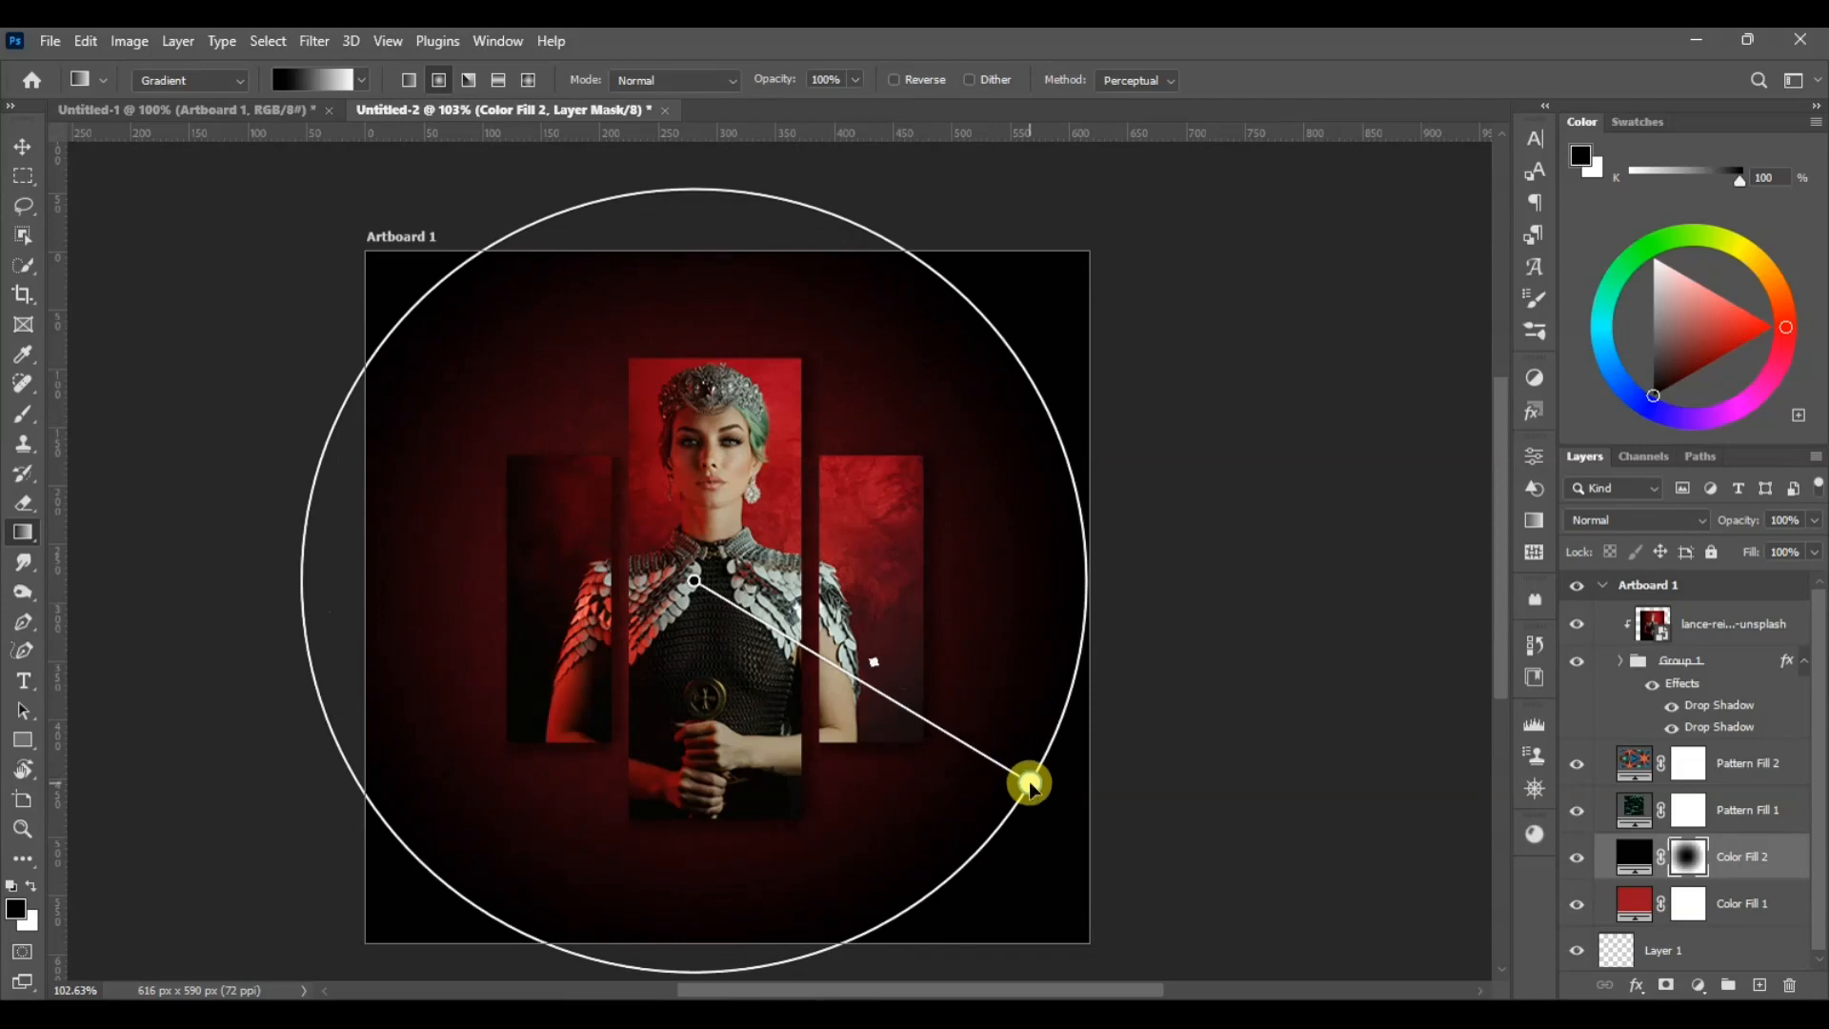
{"action": "left_click", "coordinate": [22, 146]}
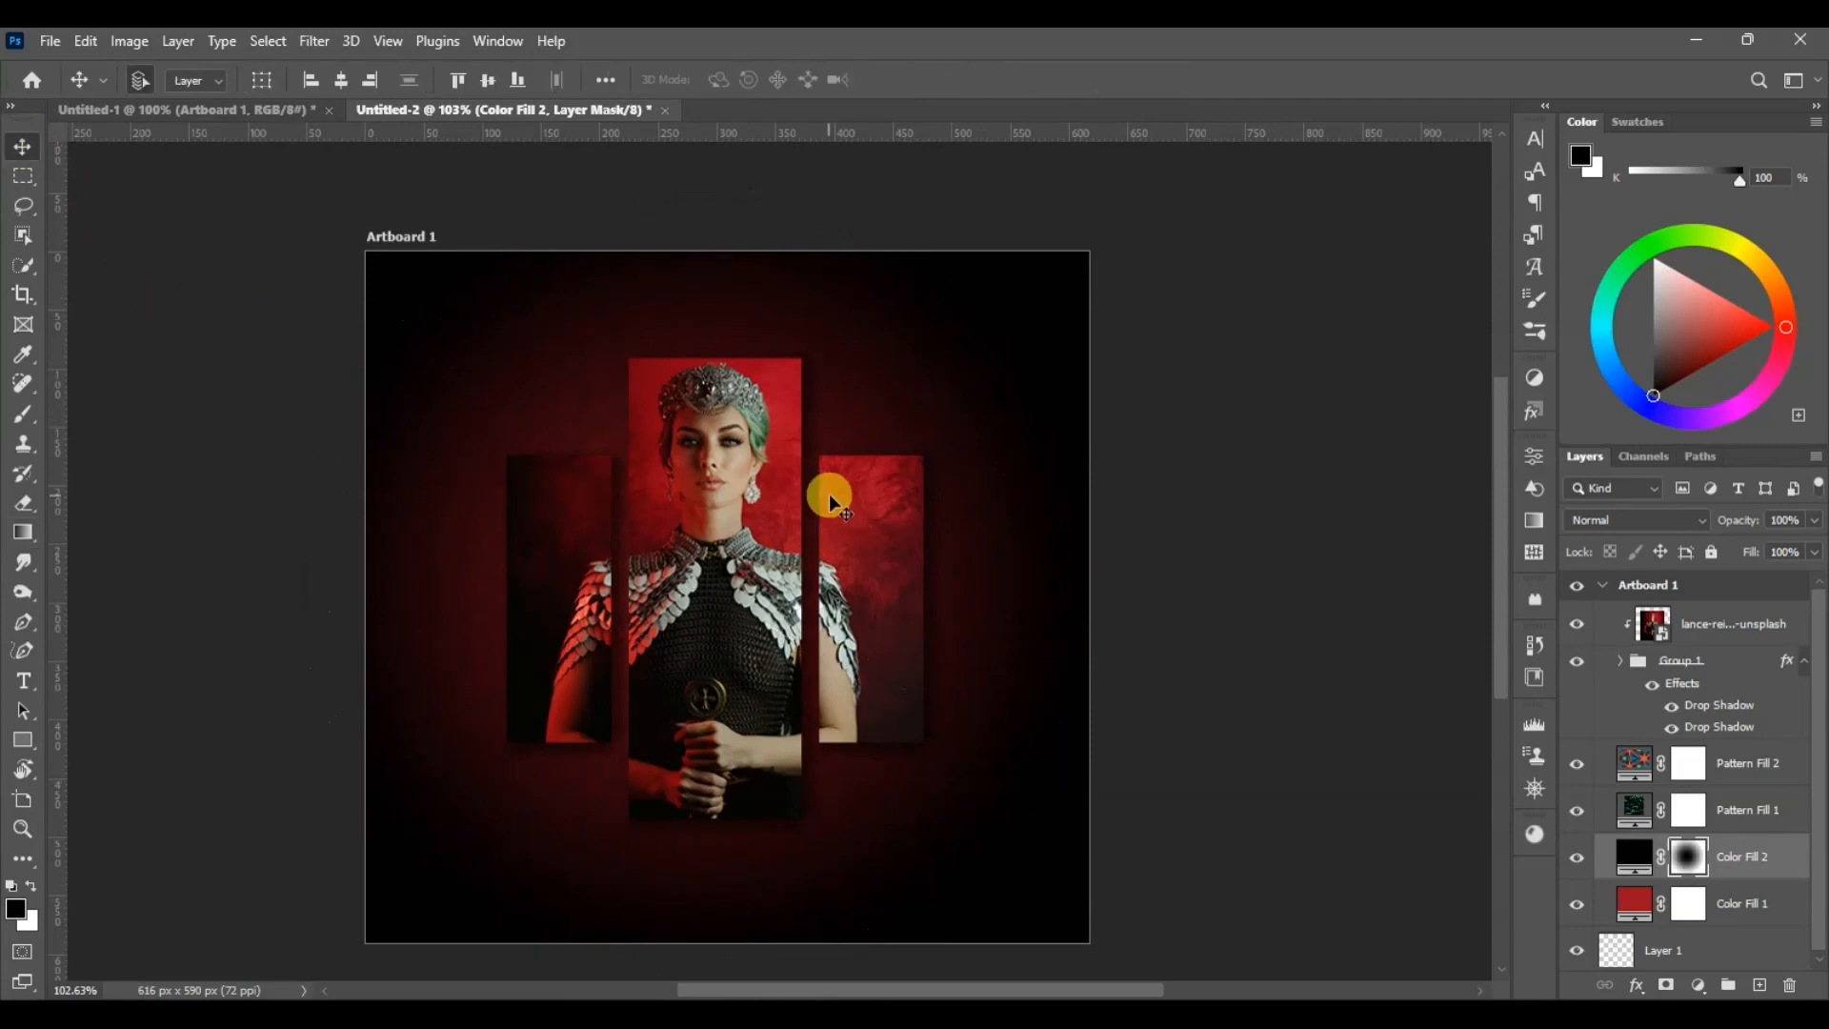
Nudge the right-hand rectangle a few pixels towards the centre panel to narrow the gap between them
{"action": "left_click", "coordinate": [1532, 791]}
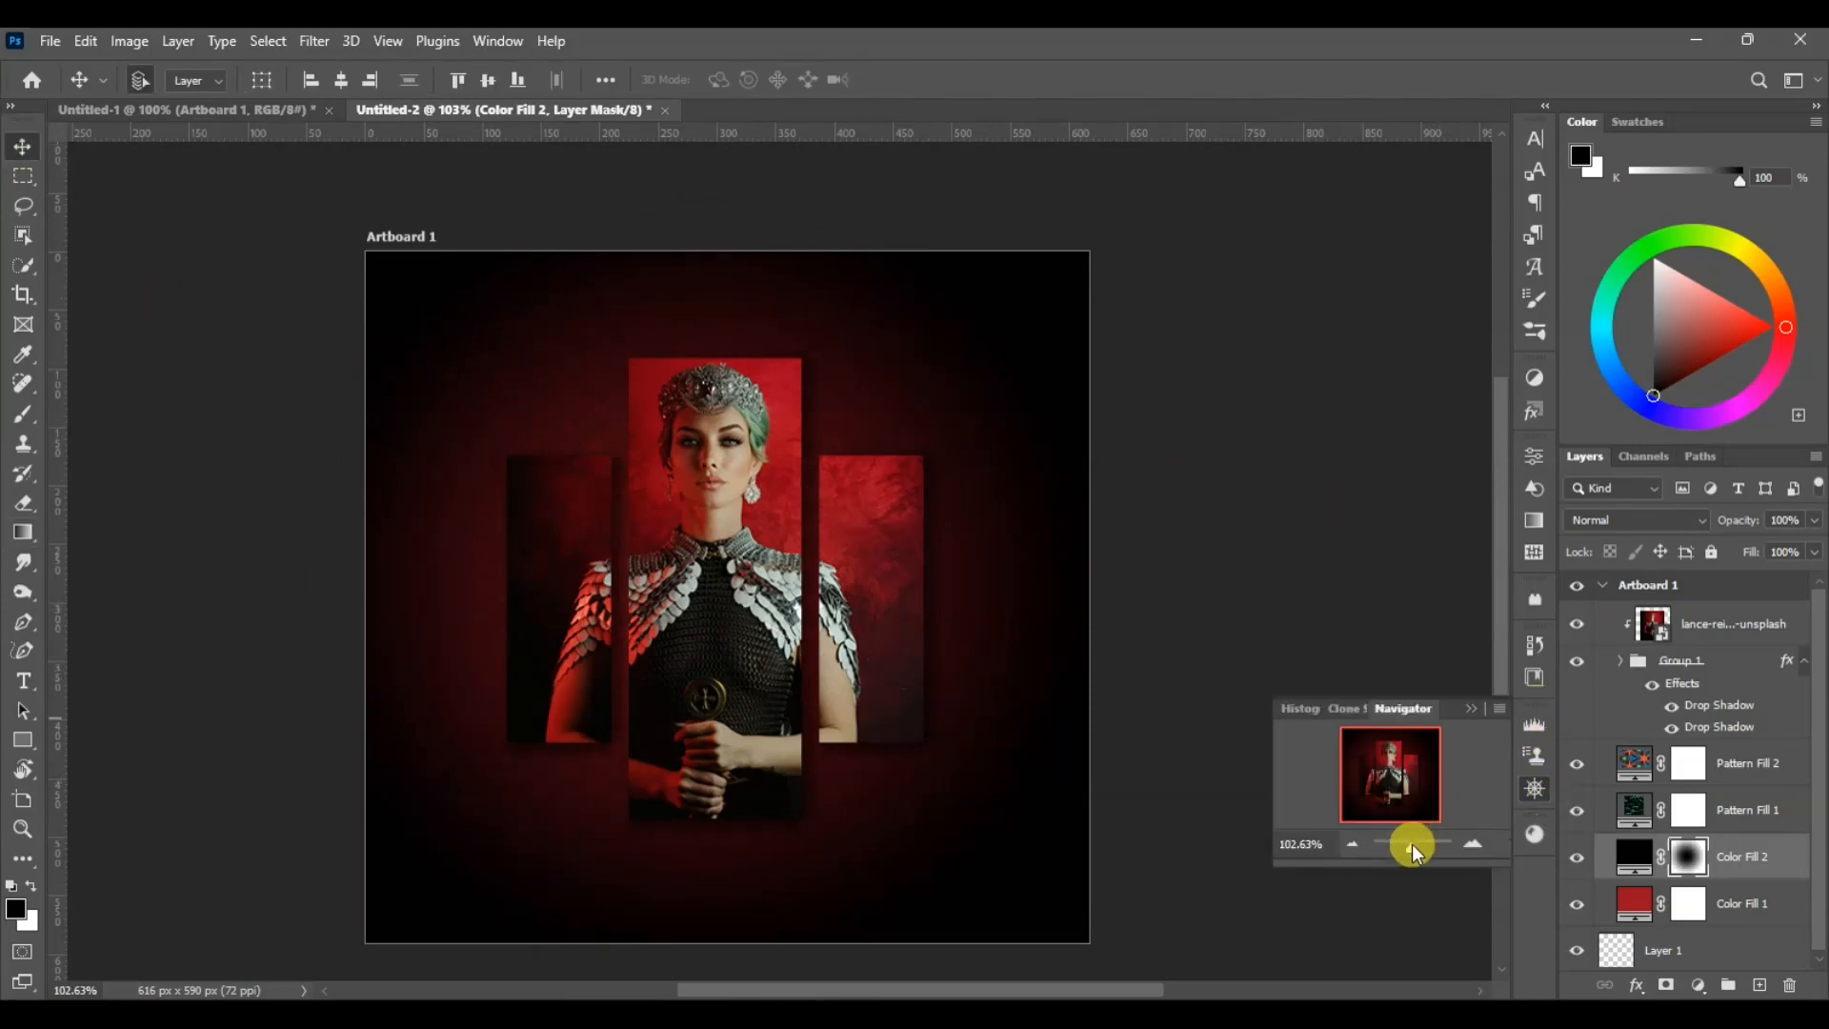
{"action": "left_click_drag", "start_coordinate": [1412, 844], "coordinate": [1414, 850]}
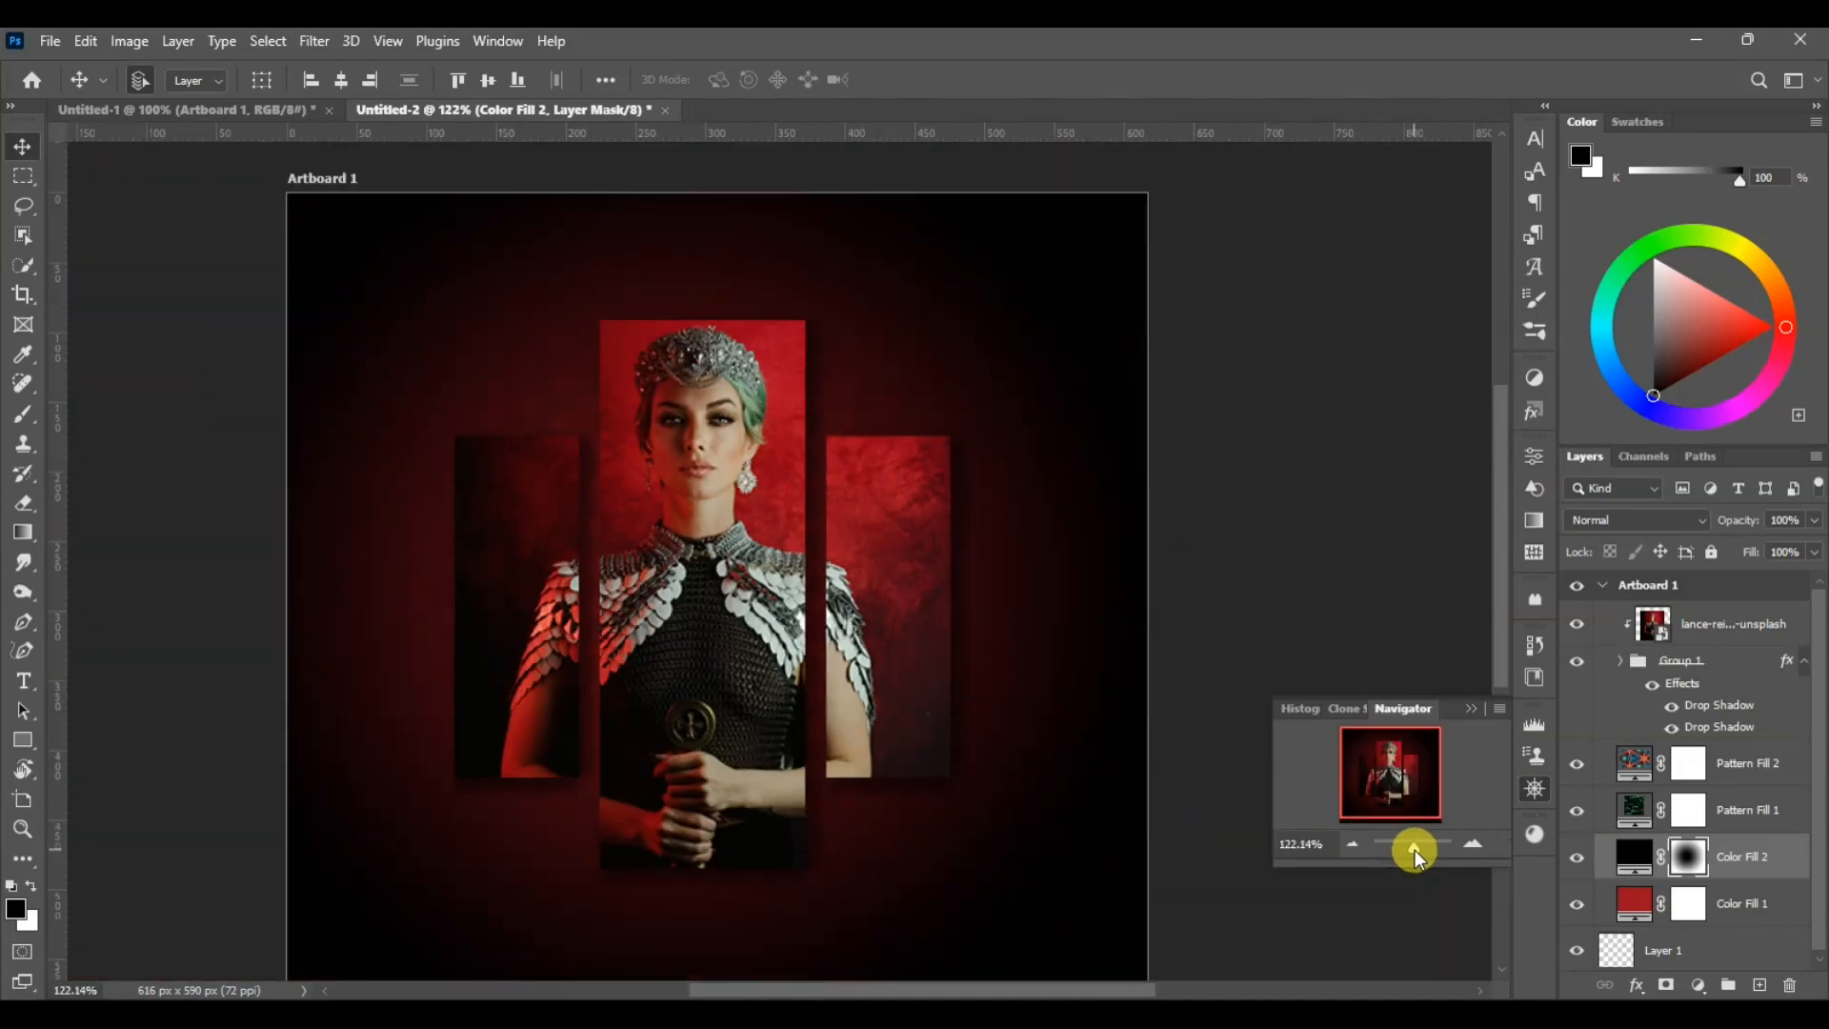
{"action": "left_click", "coordinate": [1529, 791]}
{"action": "mouse_move", "coordinate": [1500, 569]}
{"action": "left_mouse_down"}
{"action": "mouse_move", "coordinate": [1505, 602]}
{"action": "mouse_move", "coordinate": [1495, 563]}
{"action": "left_mouse_up"}
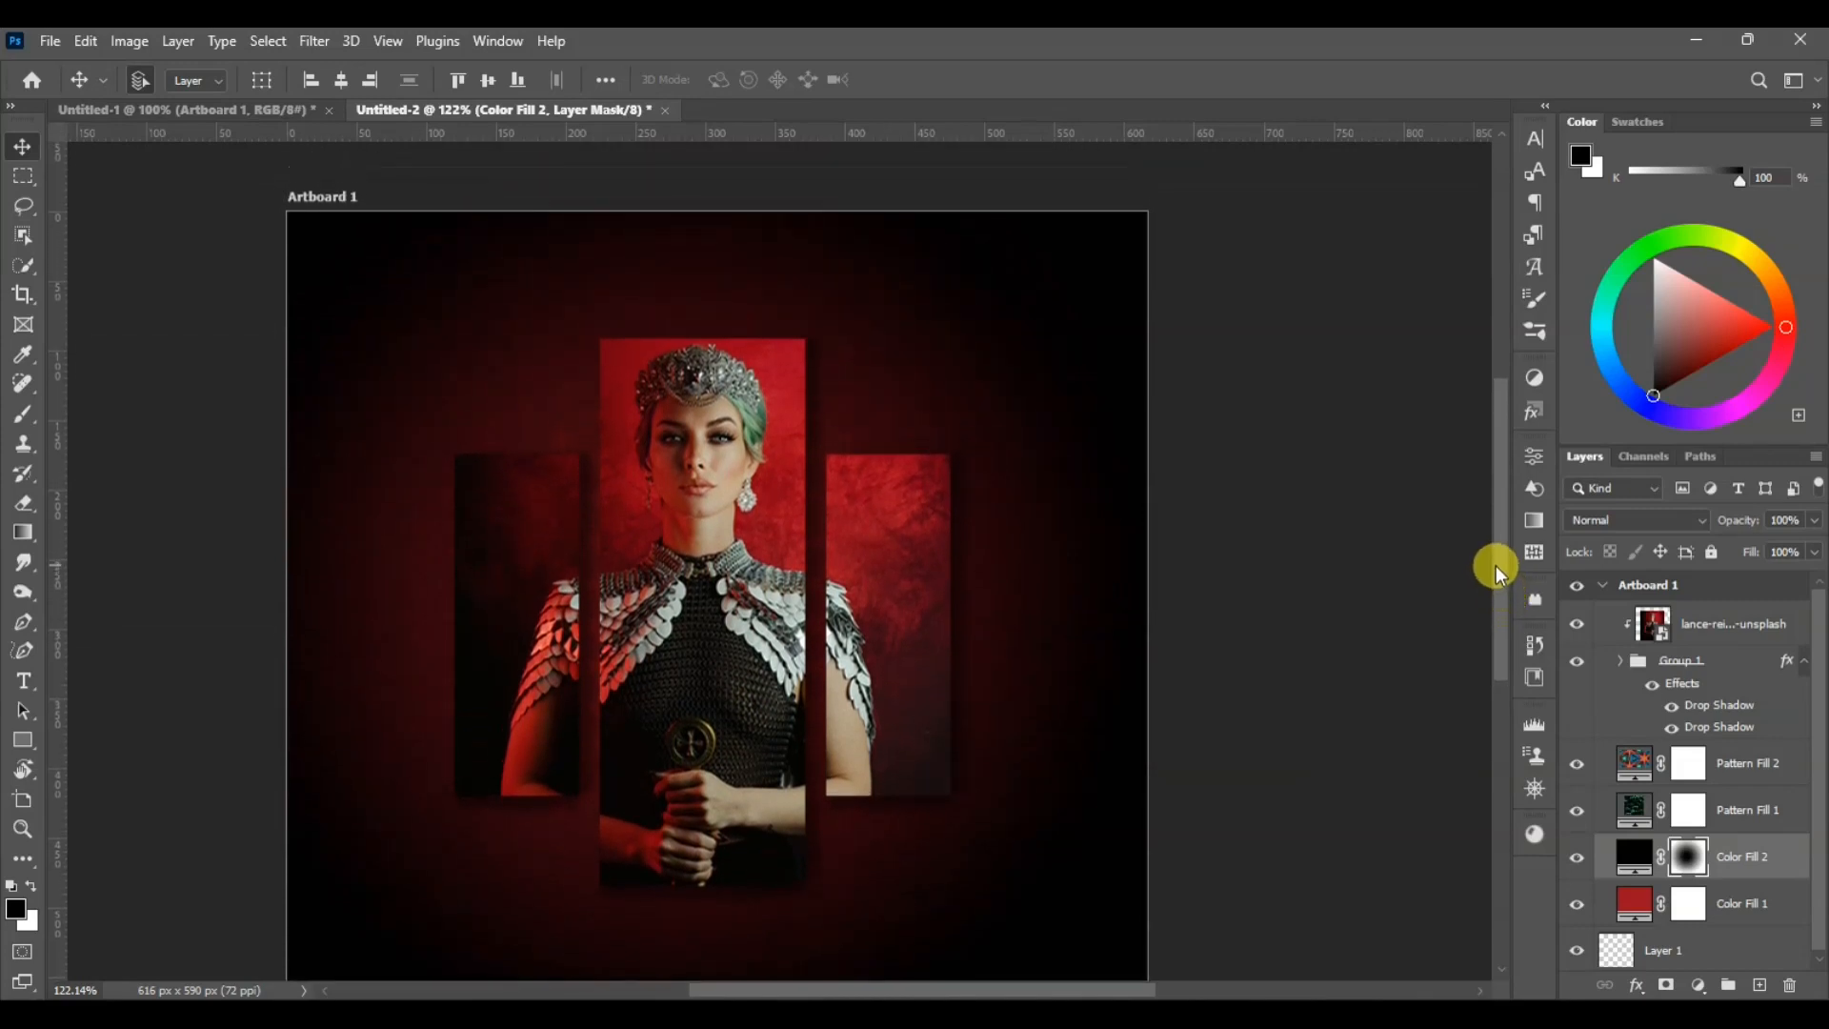
{"action": "left_click", "coordinate": [902, 541]}
{"action": "key", "text": "shift+Left"}
{"action": "key", "text": "shift+Left"}
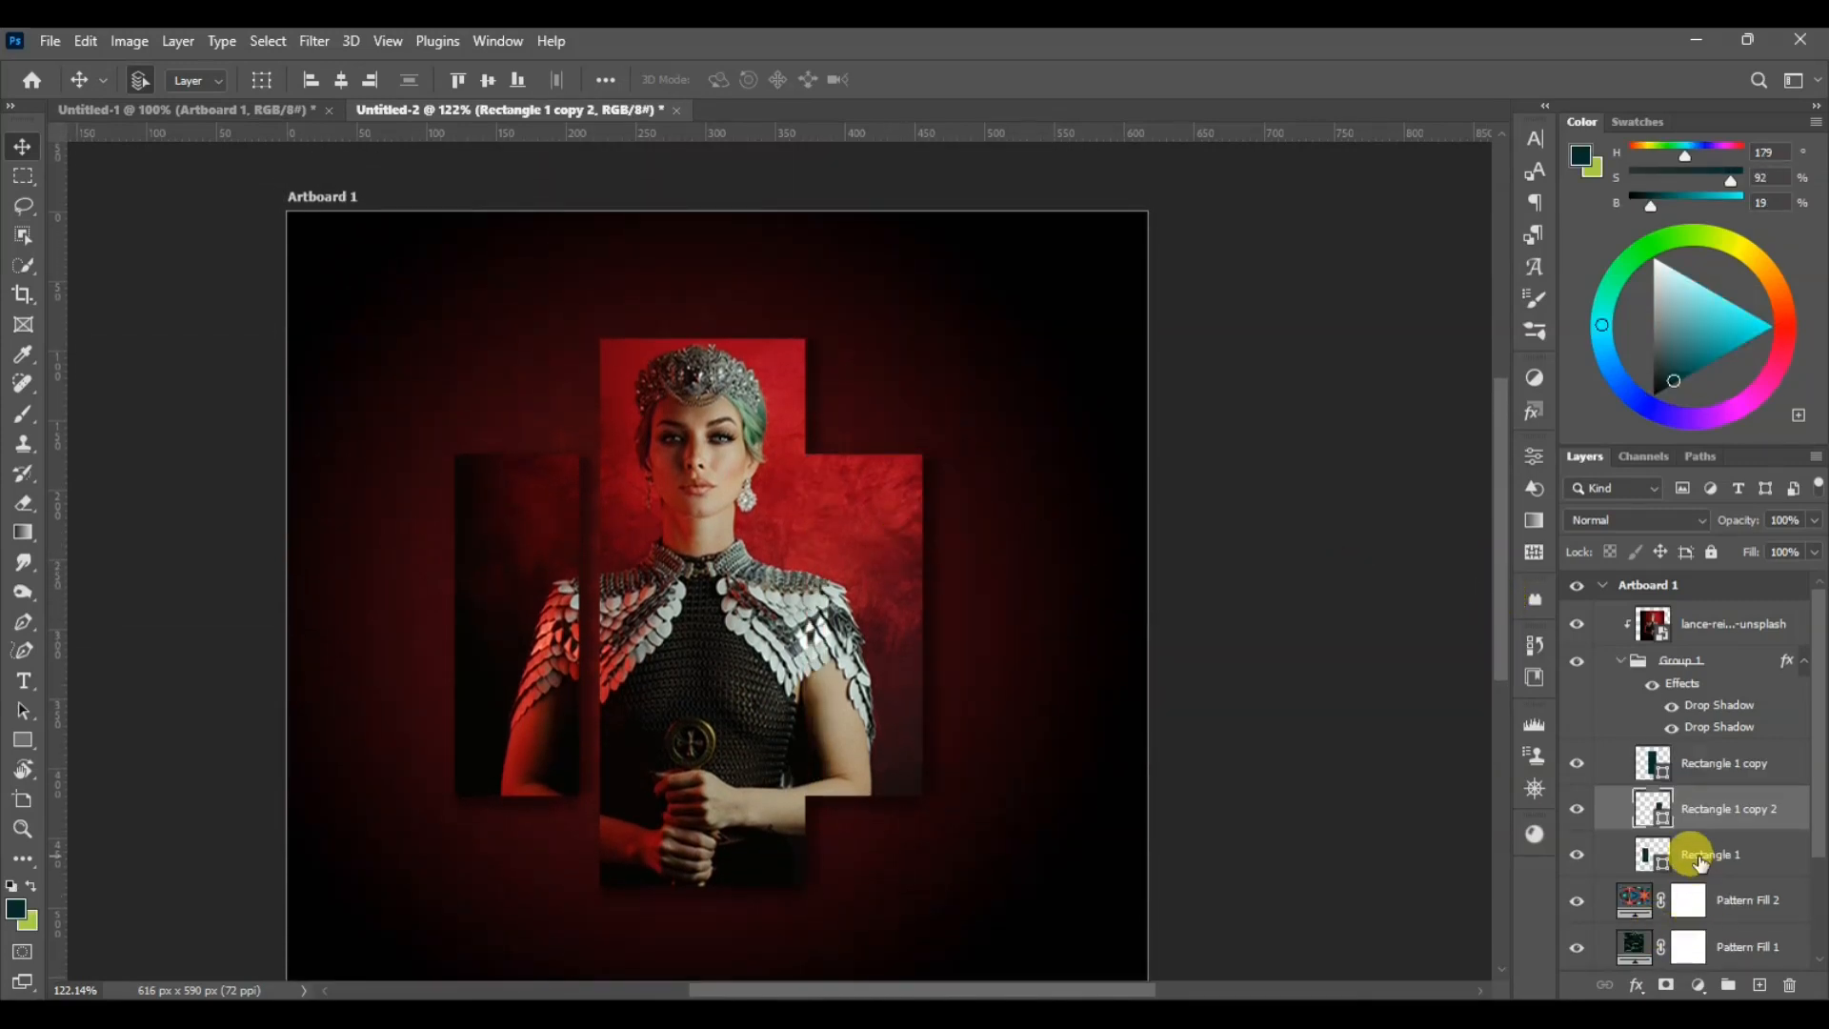
{"action": "key", "text": "shift+Right"}
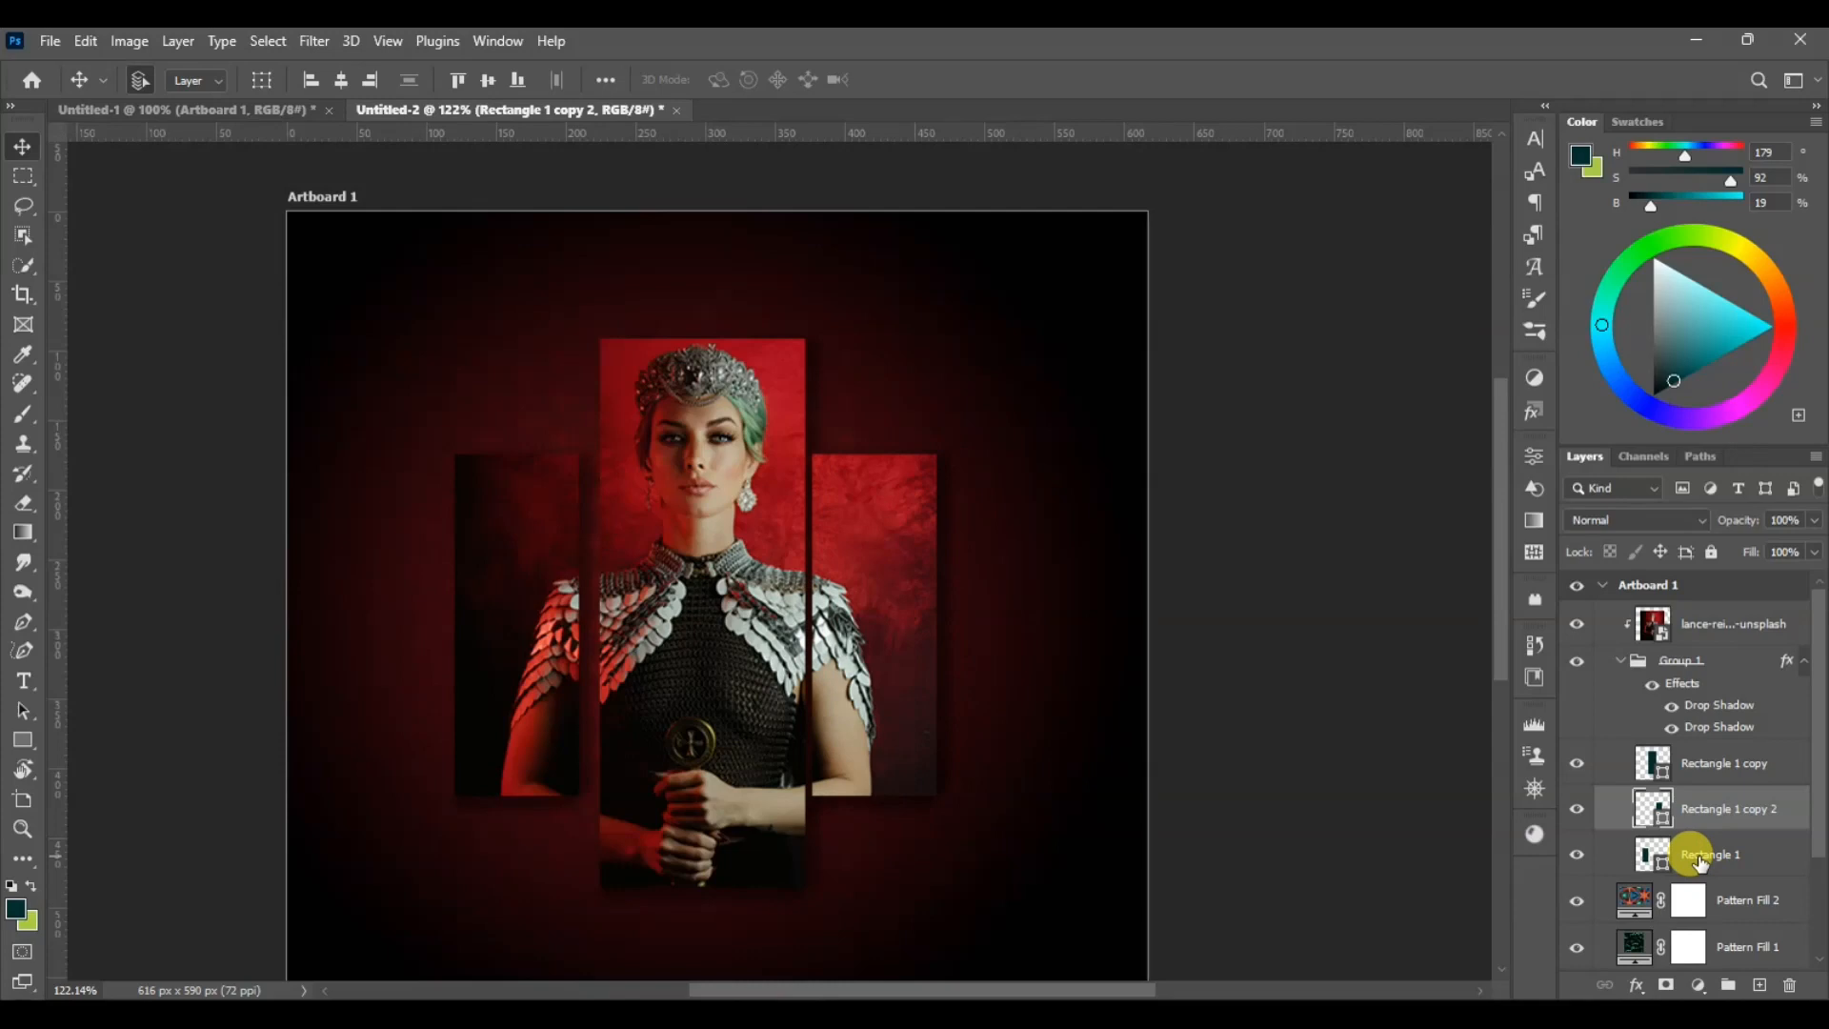
{"action": "key", "text": "shift+Right"}
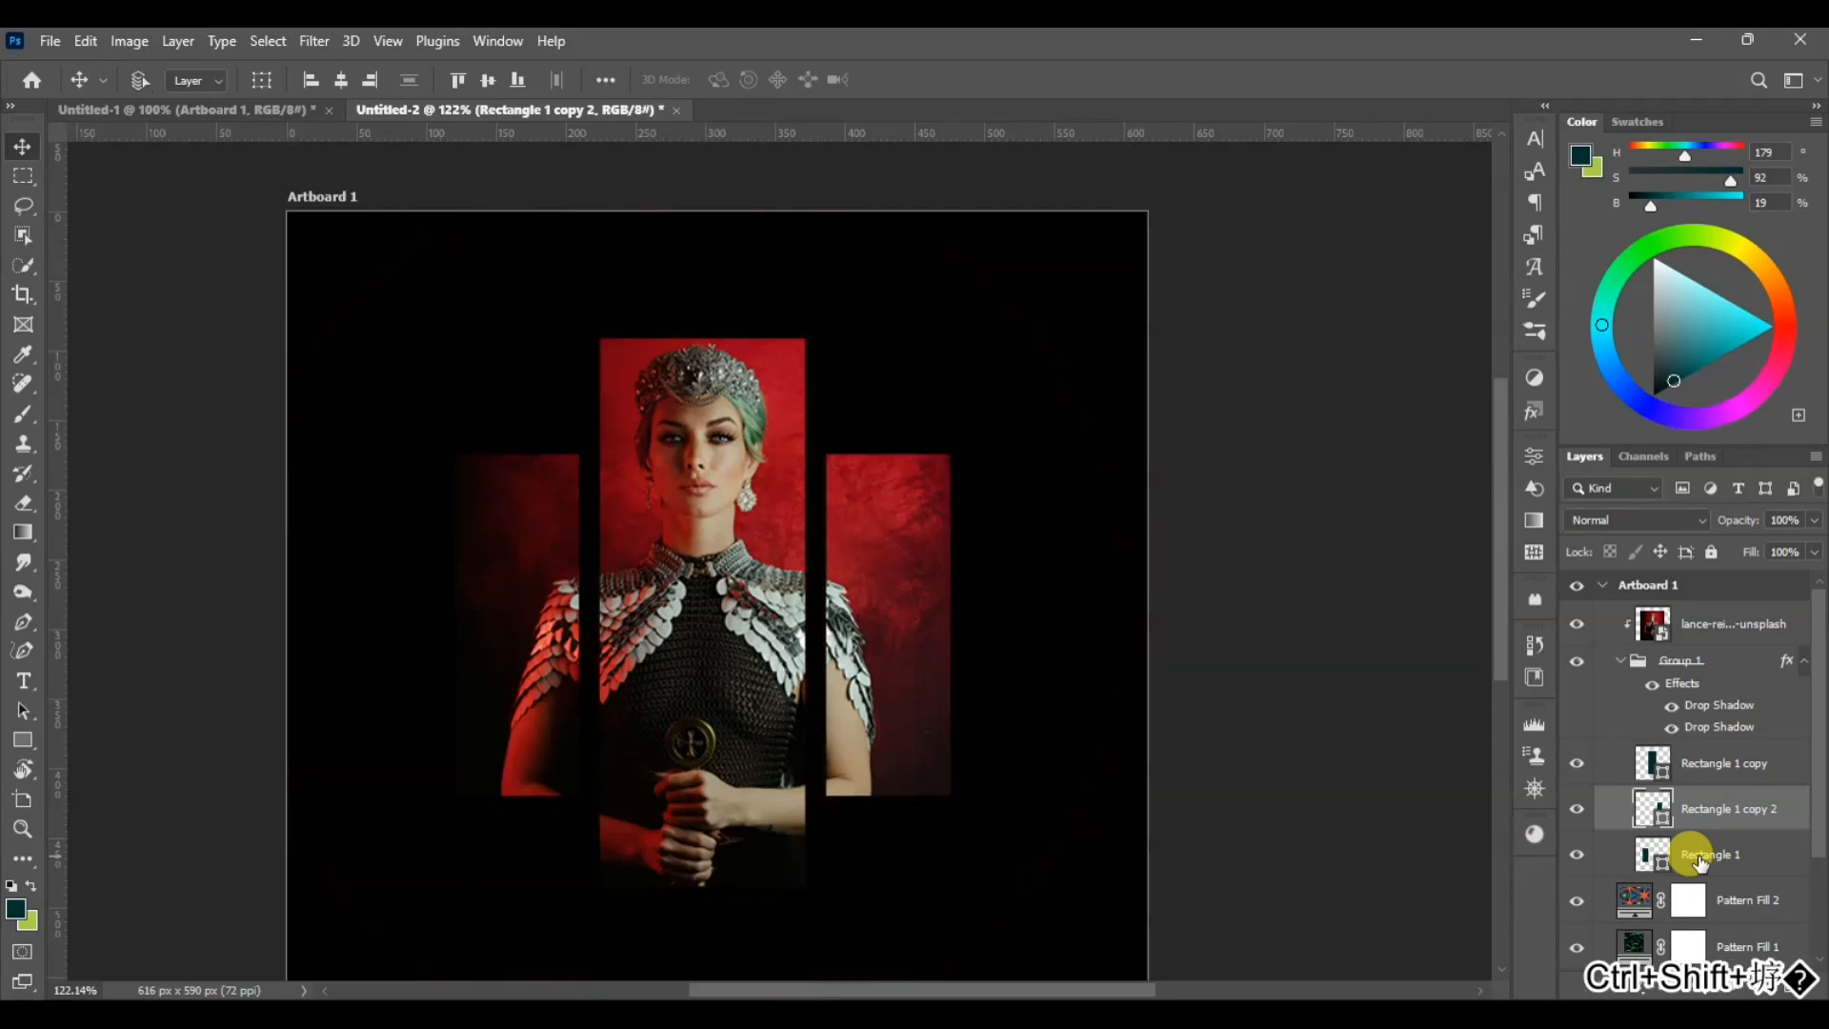
{"action": "key", "text": "alt+y"}
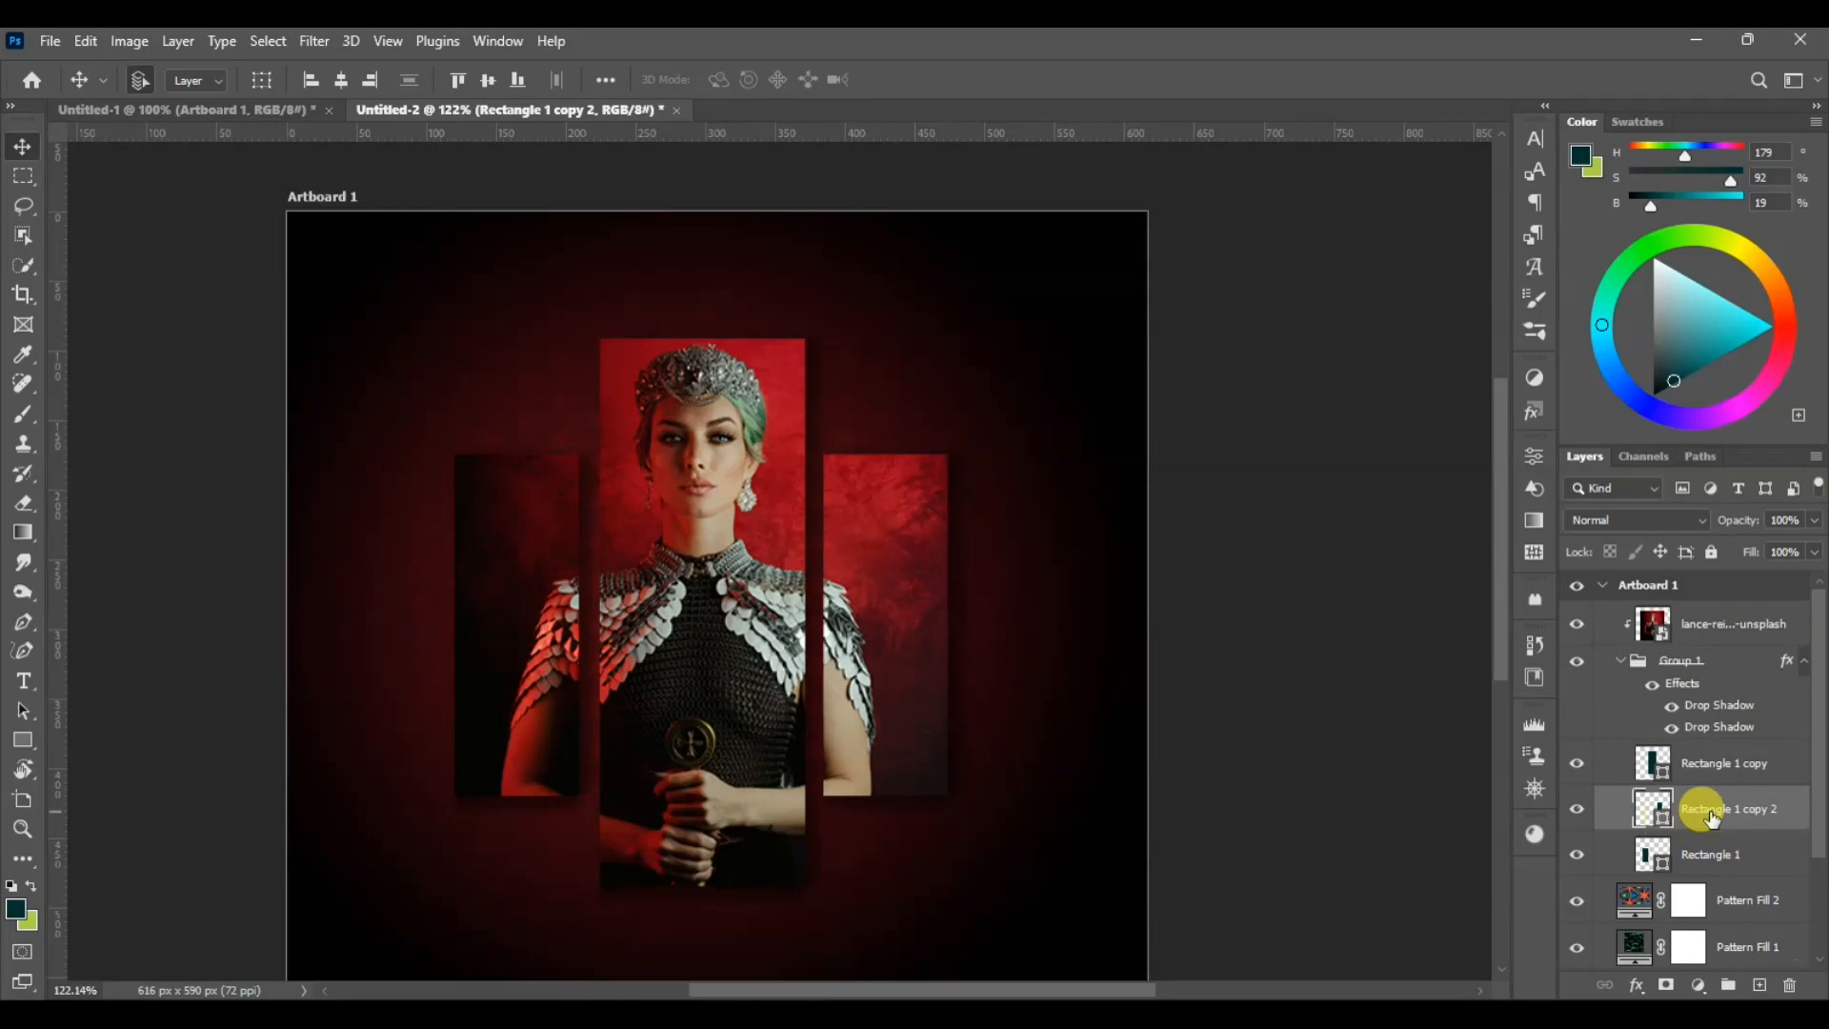
Nudge the left-hand rectangle 3 pixels towards the centre panel
{"action": "key", "text": "alt+bracketleft"}
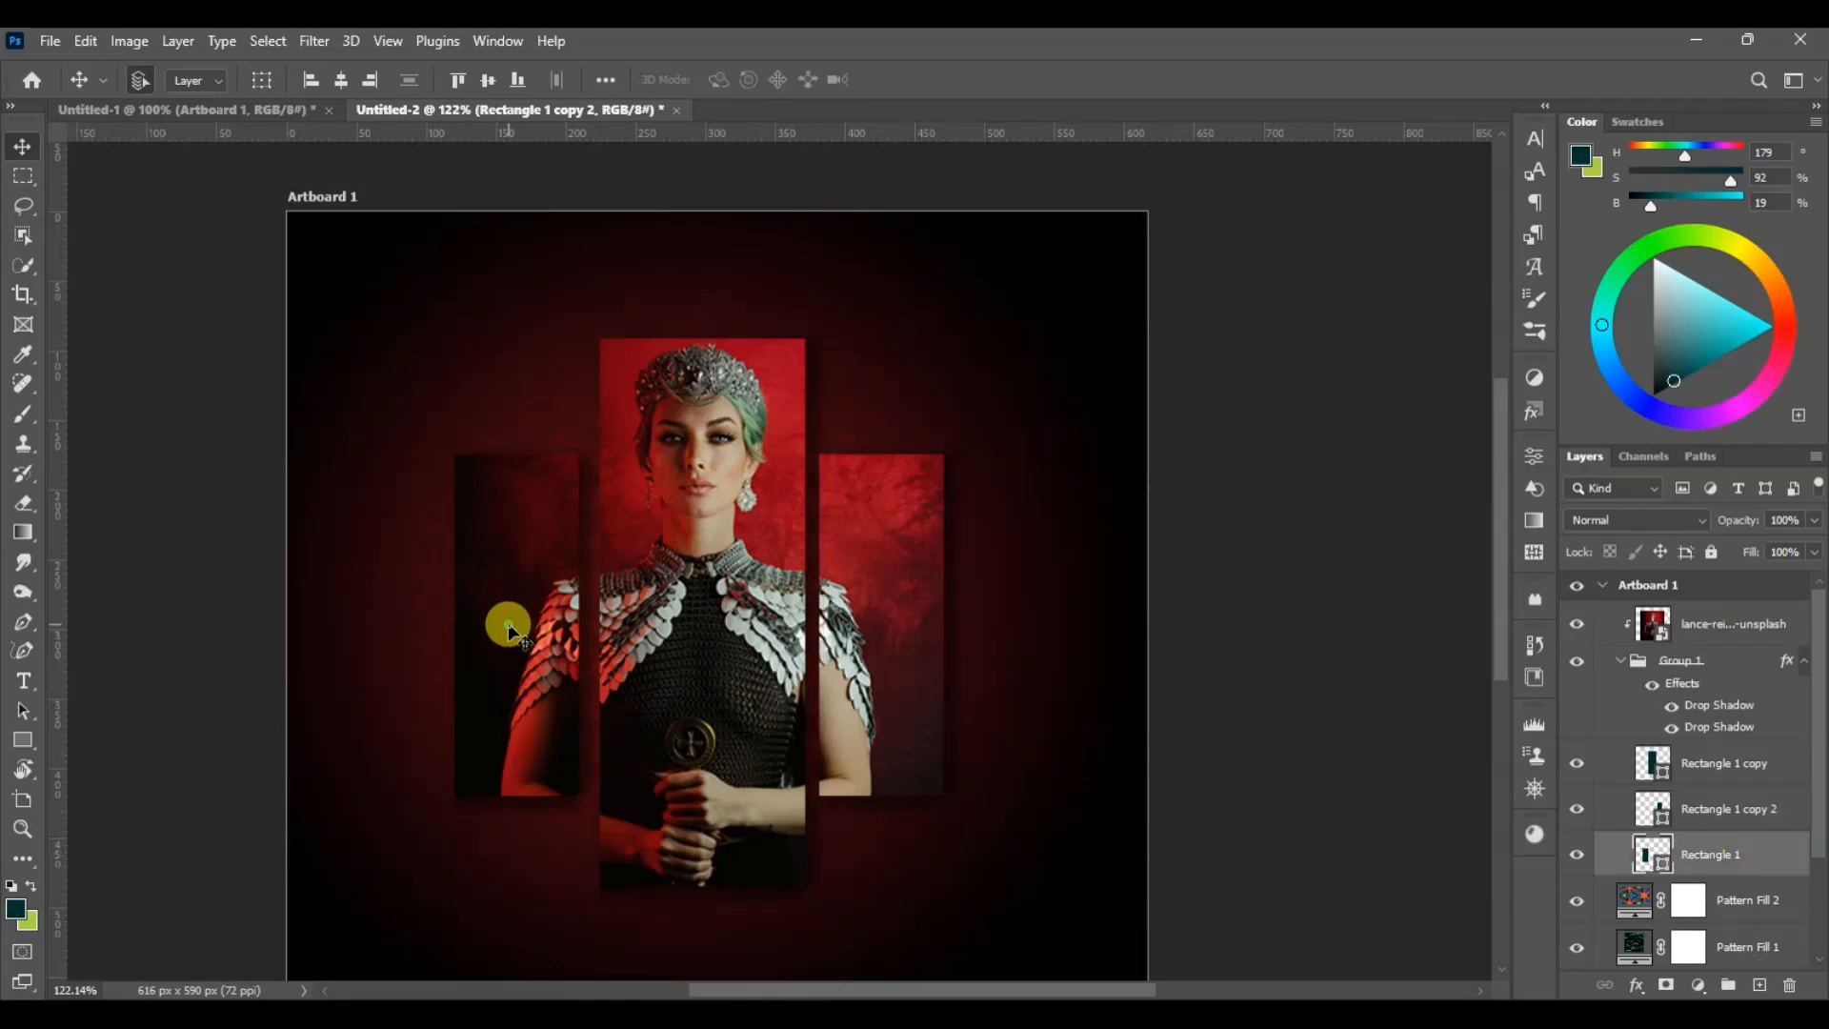
{"action": "key", "text": "Right"}
{"action": "key", "text": "Right"}
{"action": "key", "text": "Right"}
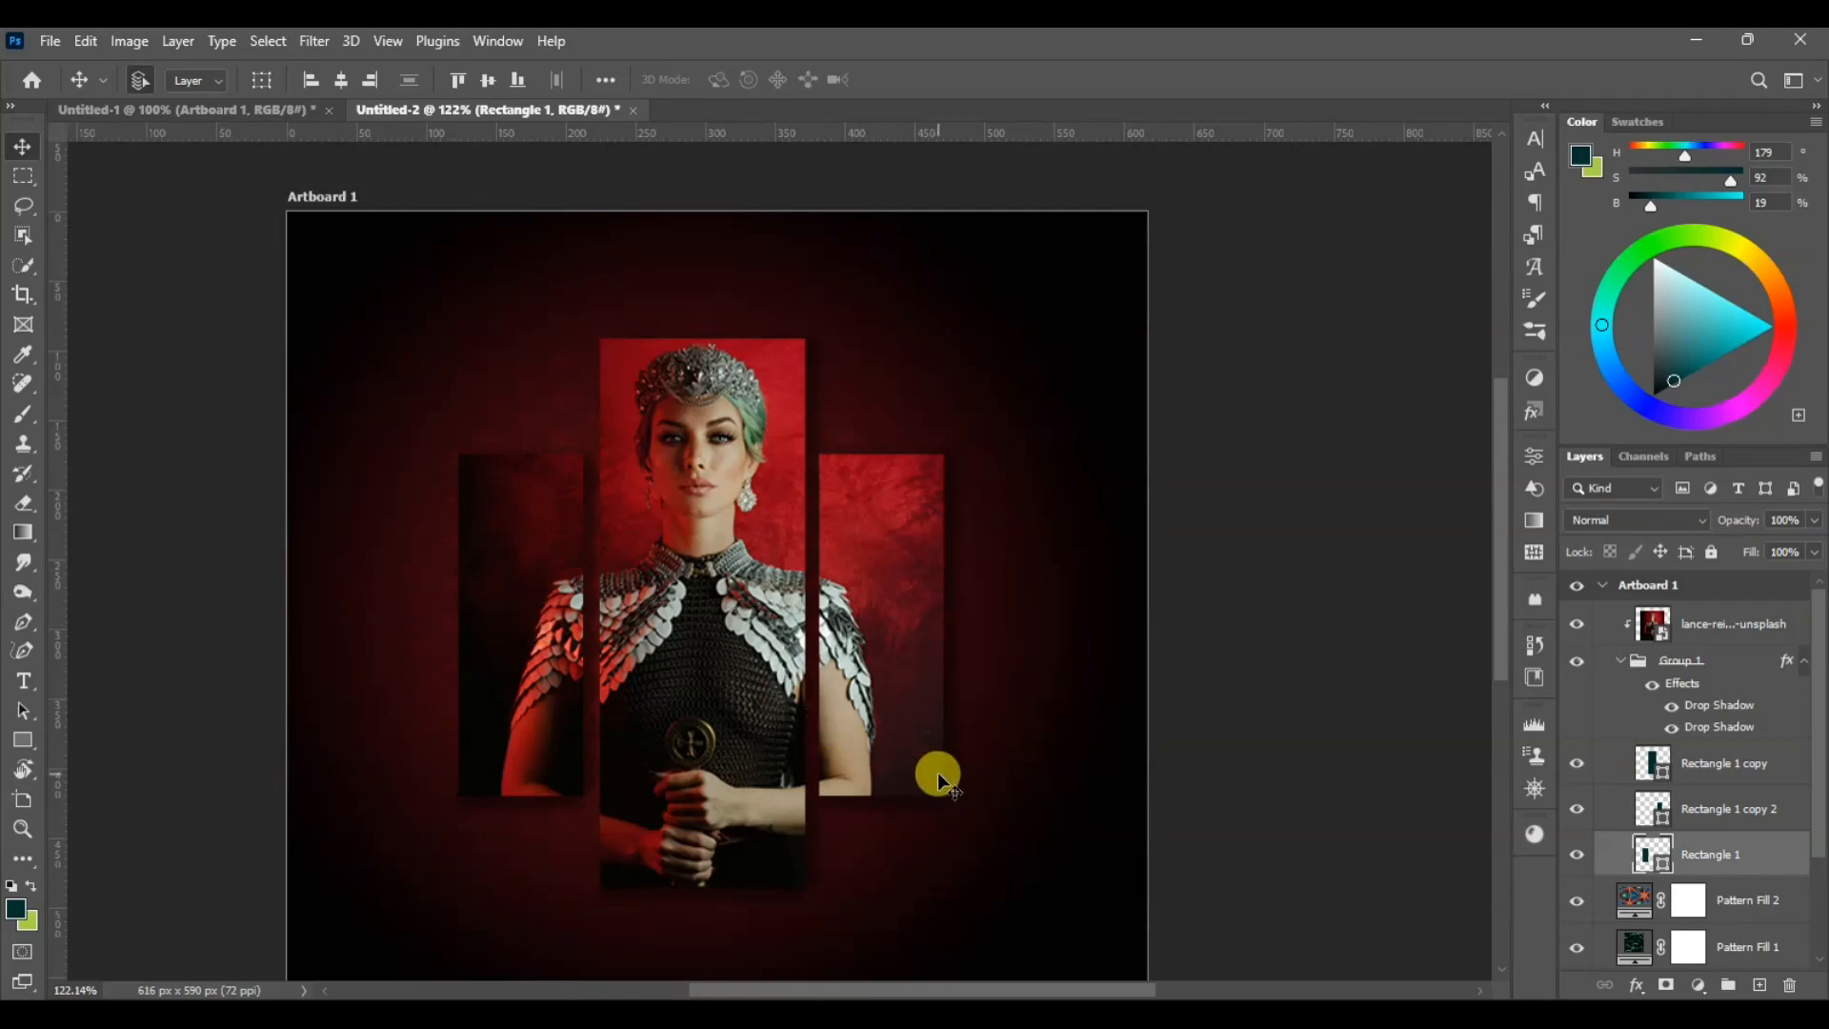
Move the clipped portrait photo down about 7 pixels within the three panels and deselect it
{"action": "left_click", "coordinate": [701, 515]}
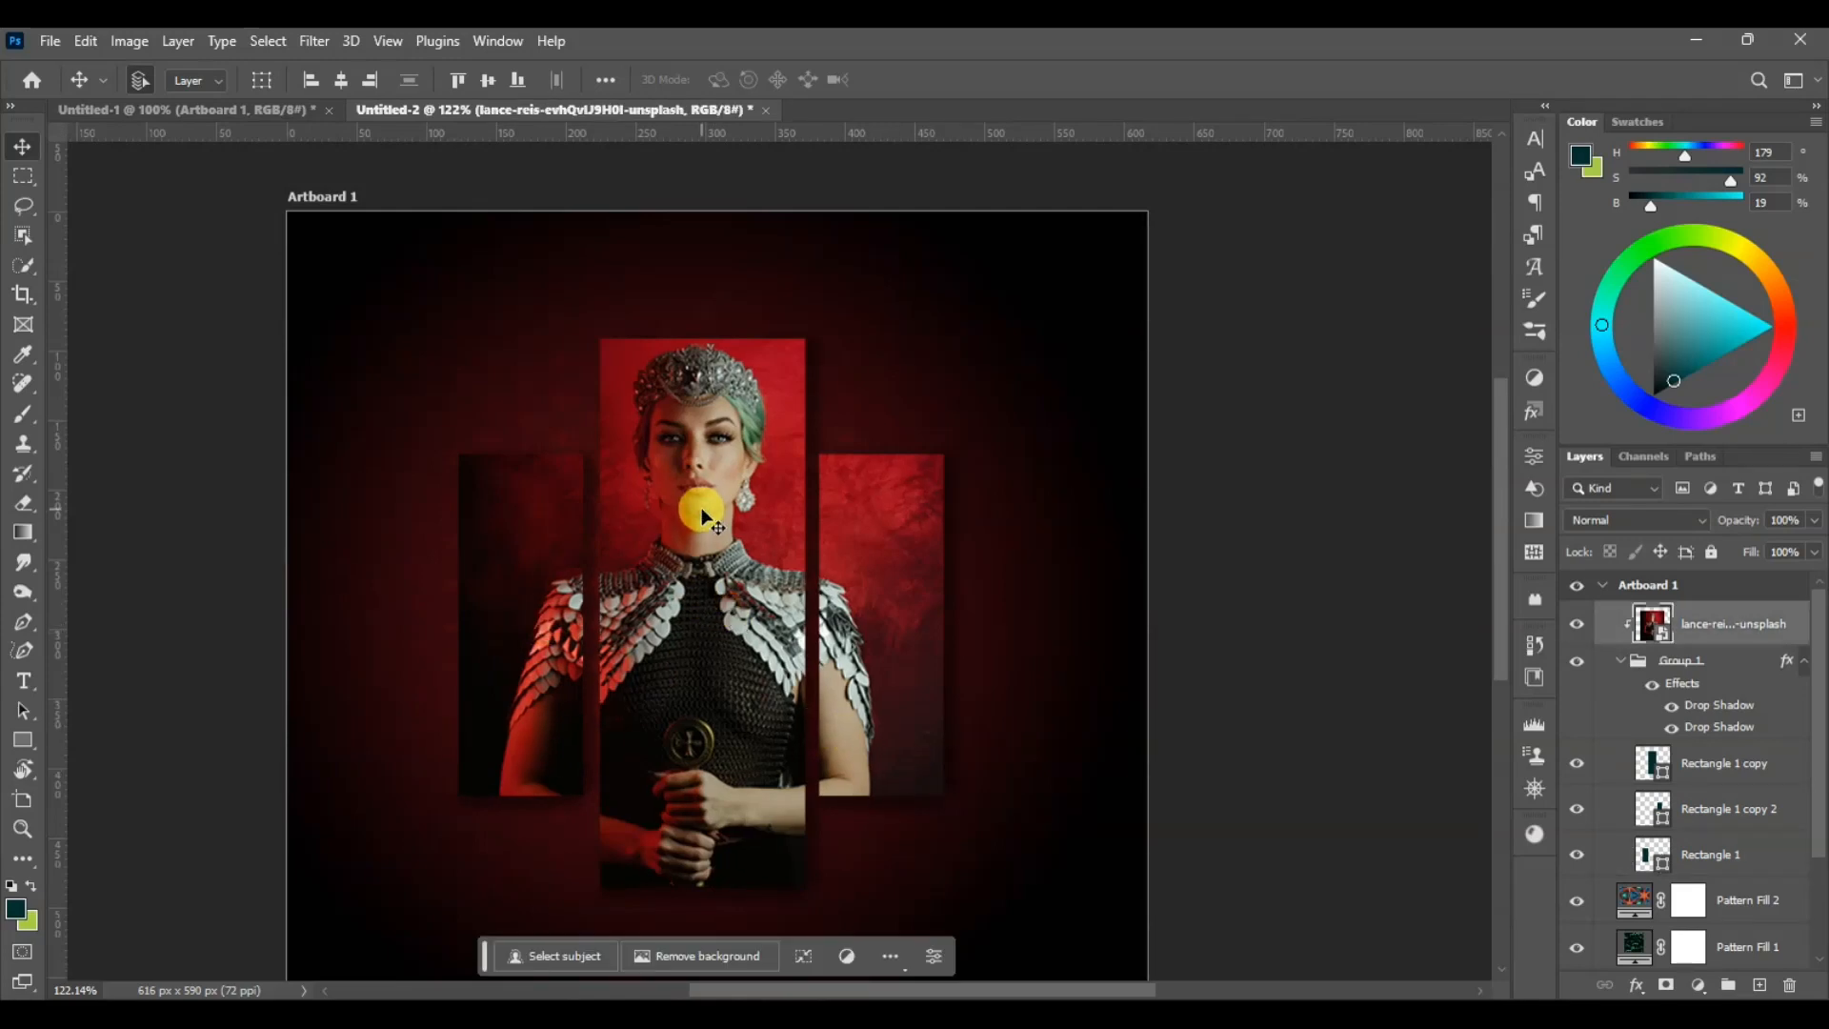
{"action": "key", "text": "Left"}
{"action": "key", "text": "Right"}
{"action": "key", "text": "Down"}
{"action": "key", "text": "Down"}
{"action": "key", "text": "Down"}
{"action": "key", "text": "Down"}
{"action": "key", "text": "Down"}
{"action": "key", "text": "Down"}
{"action": "key", "text": "Down"}
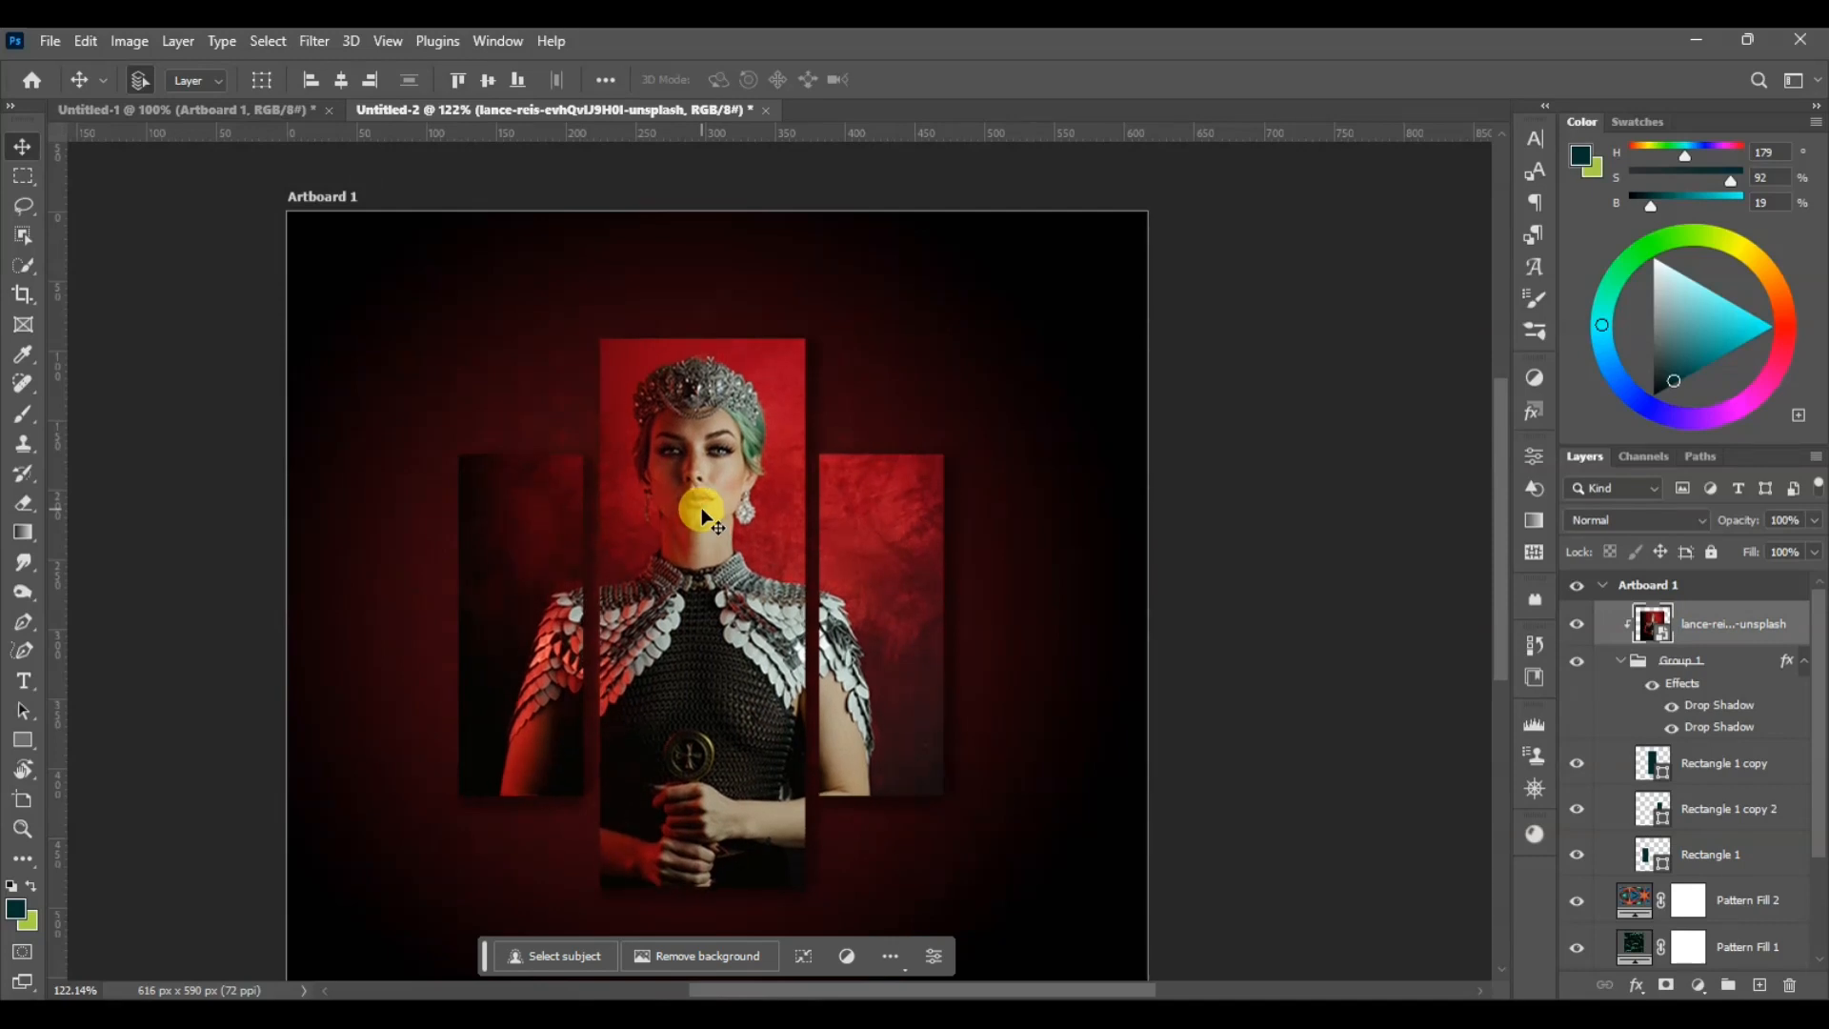
{"action": "left_click", "coordinate": [1282, 507]}
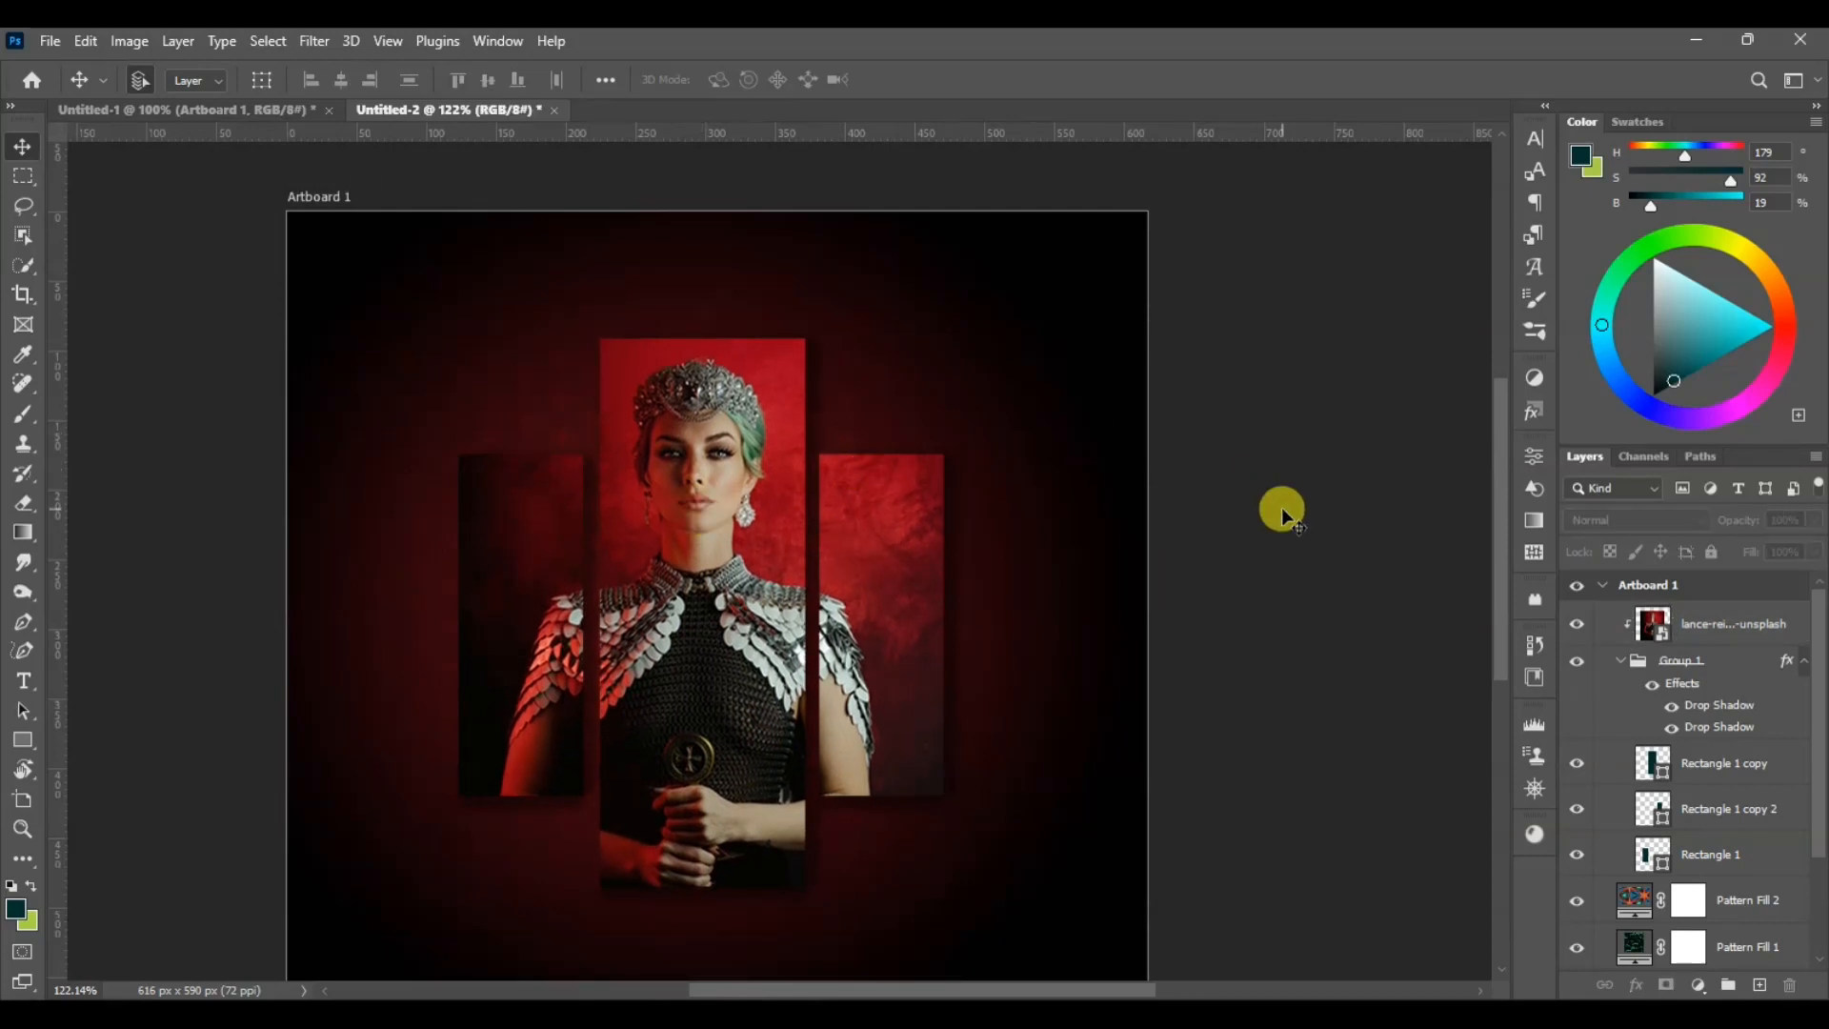
Examine the whole three-panel composition and its panel edges at zoom levels between 66.7% and 200%
{"action": "key", "text": "ctrl+minus"}
{"action": "mouse_move", "coordinate": [1501, 506]}
{"action": "left_mouse_down"}
{"action": "mouse_move", "coordinate": [1509, 553]}
{"action": "mouse_move", "coordinate": [1508, 529]}
{"action": "left_mouse_up"}
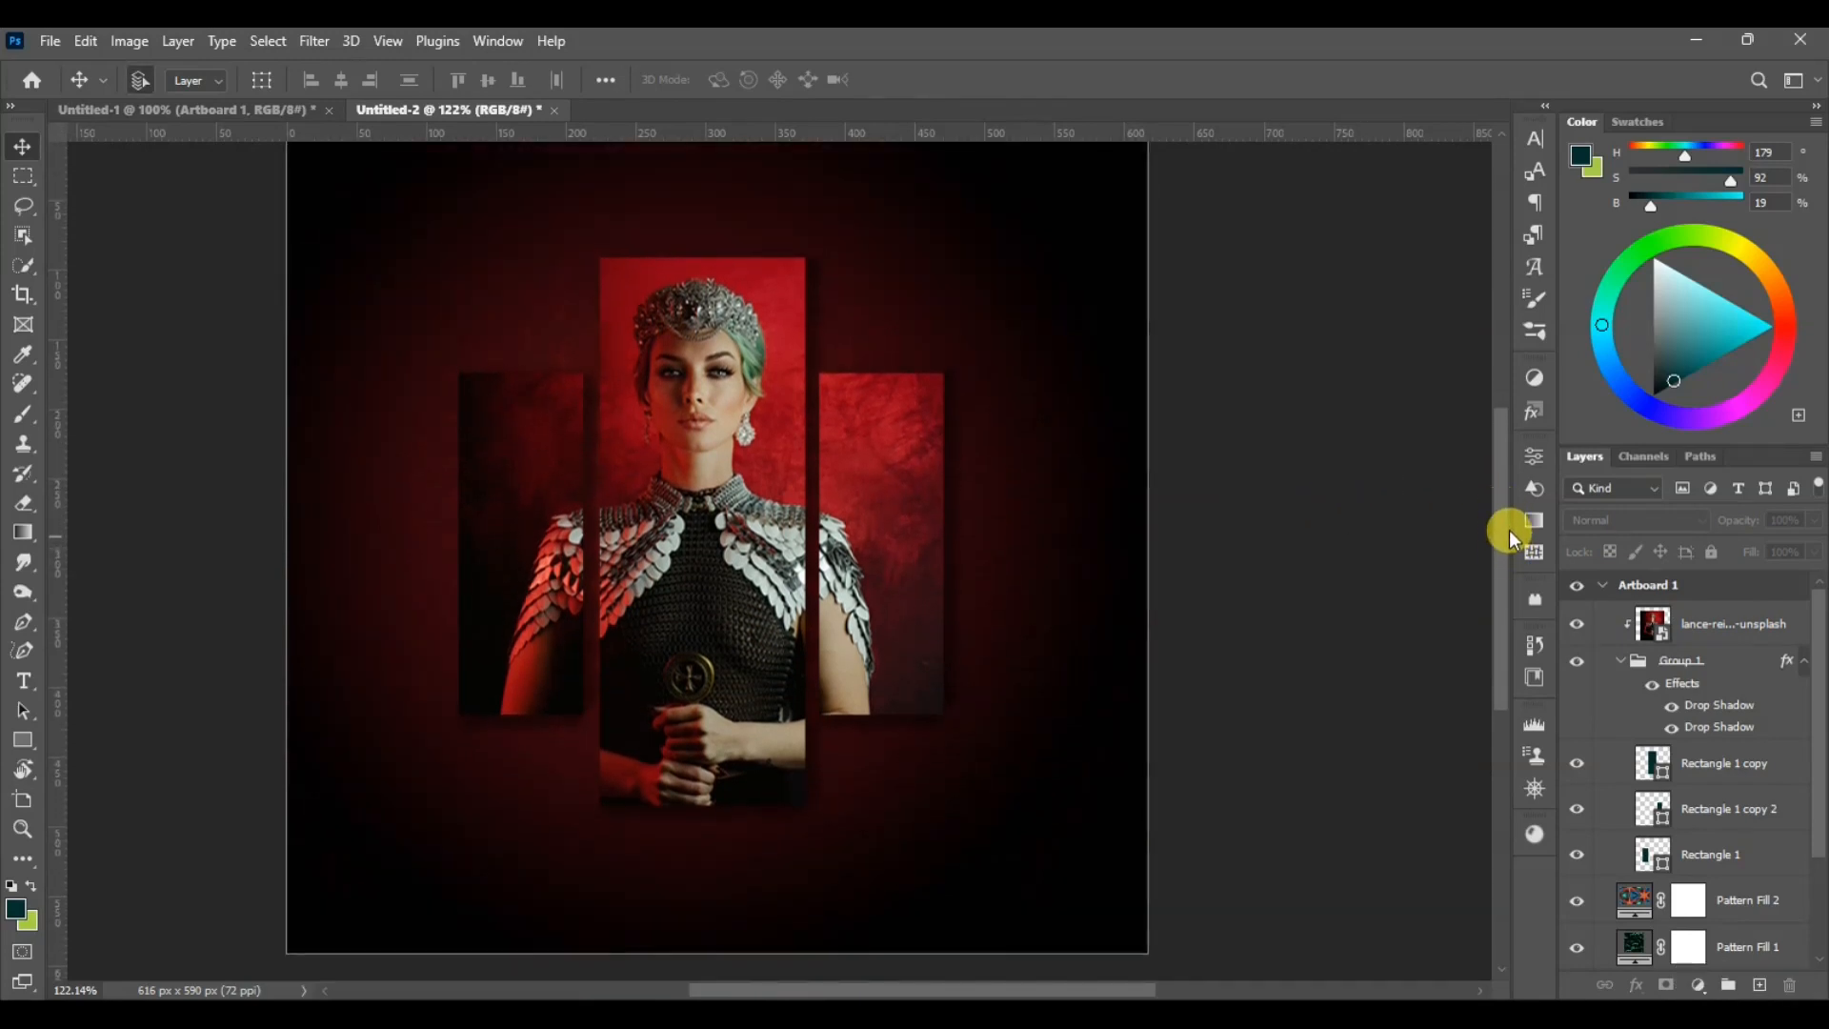
{"action": "key", "text": "ctrl+plus"}
{"action": "key", "text": "ctrl+minus"}
{"action": "key", "text": "ctrl+minus"}
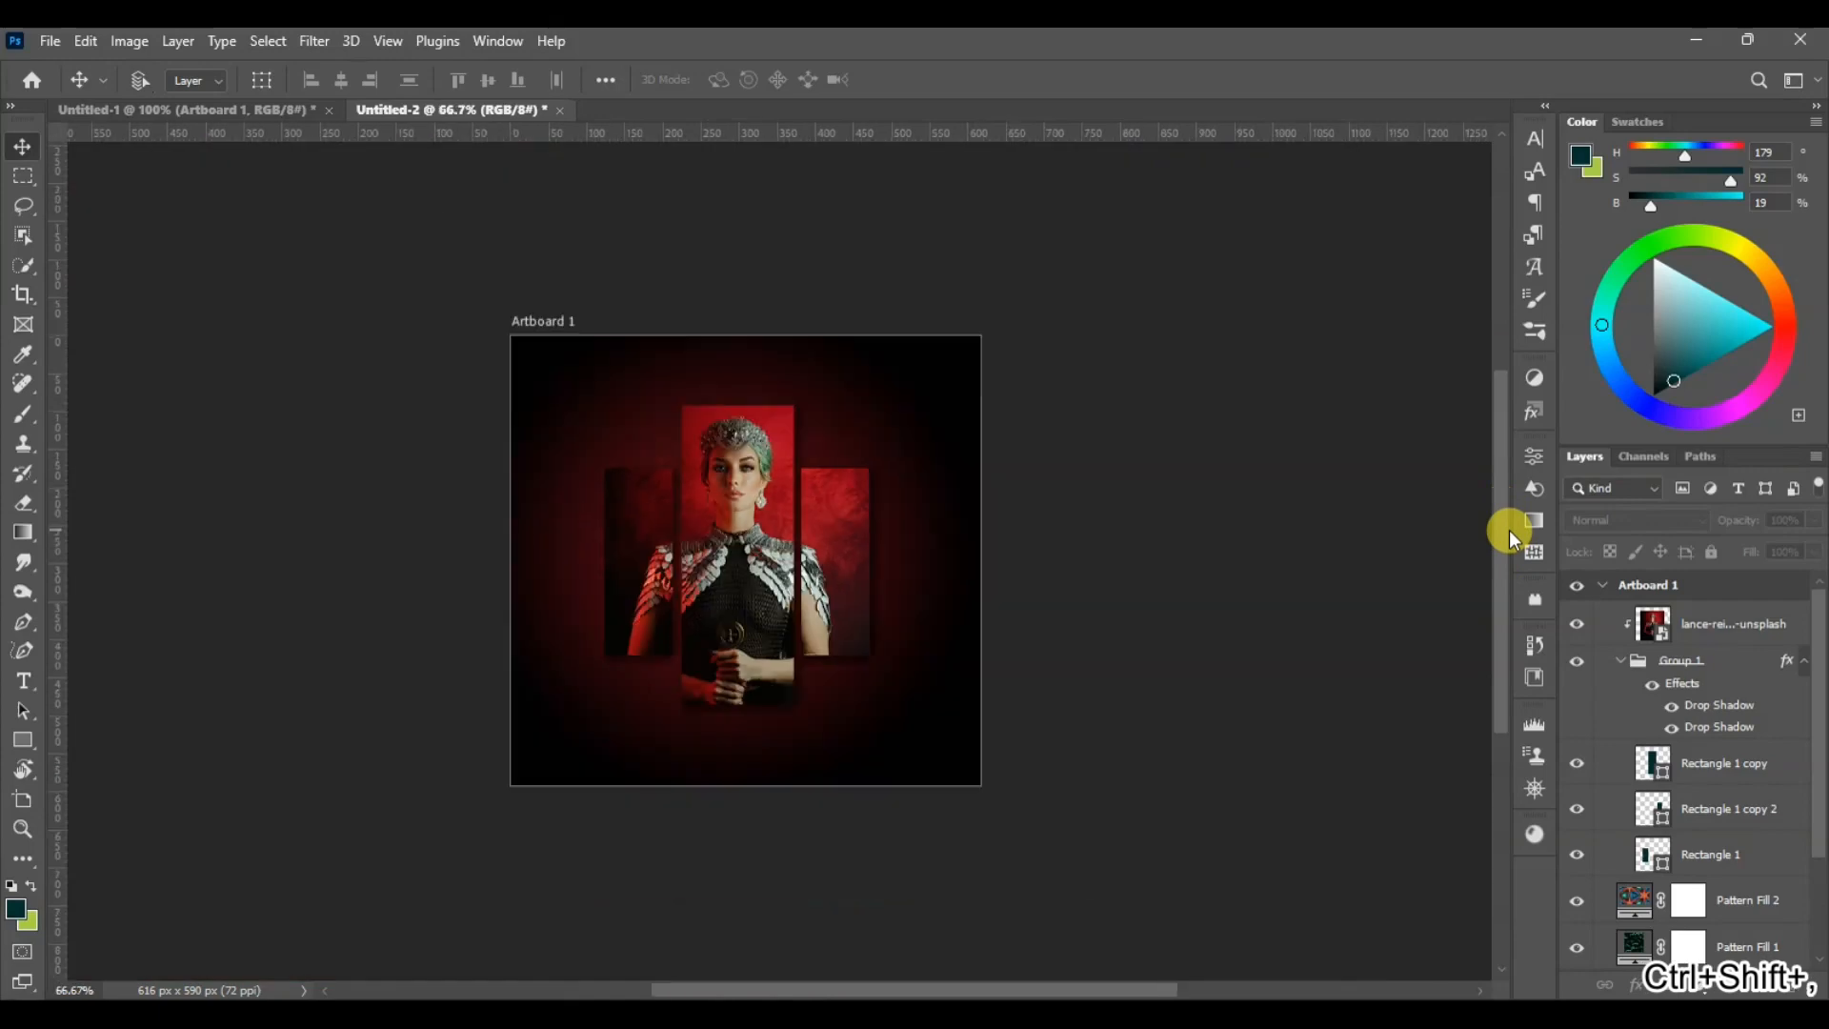
{"action": "key", "text": "ctrl+plus"}
{"action": "key", "text": "ctrl+plus"}
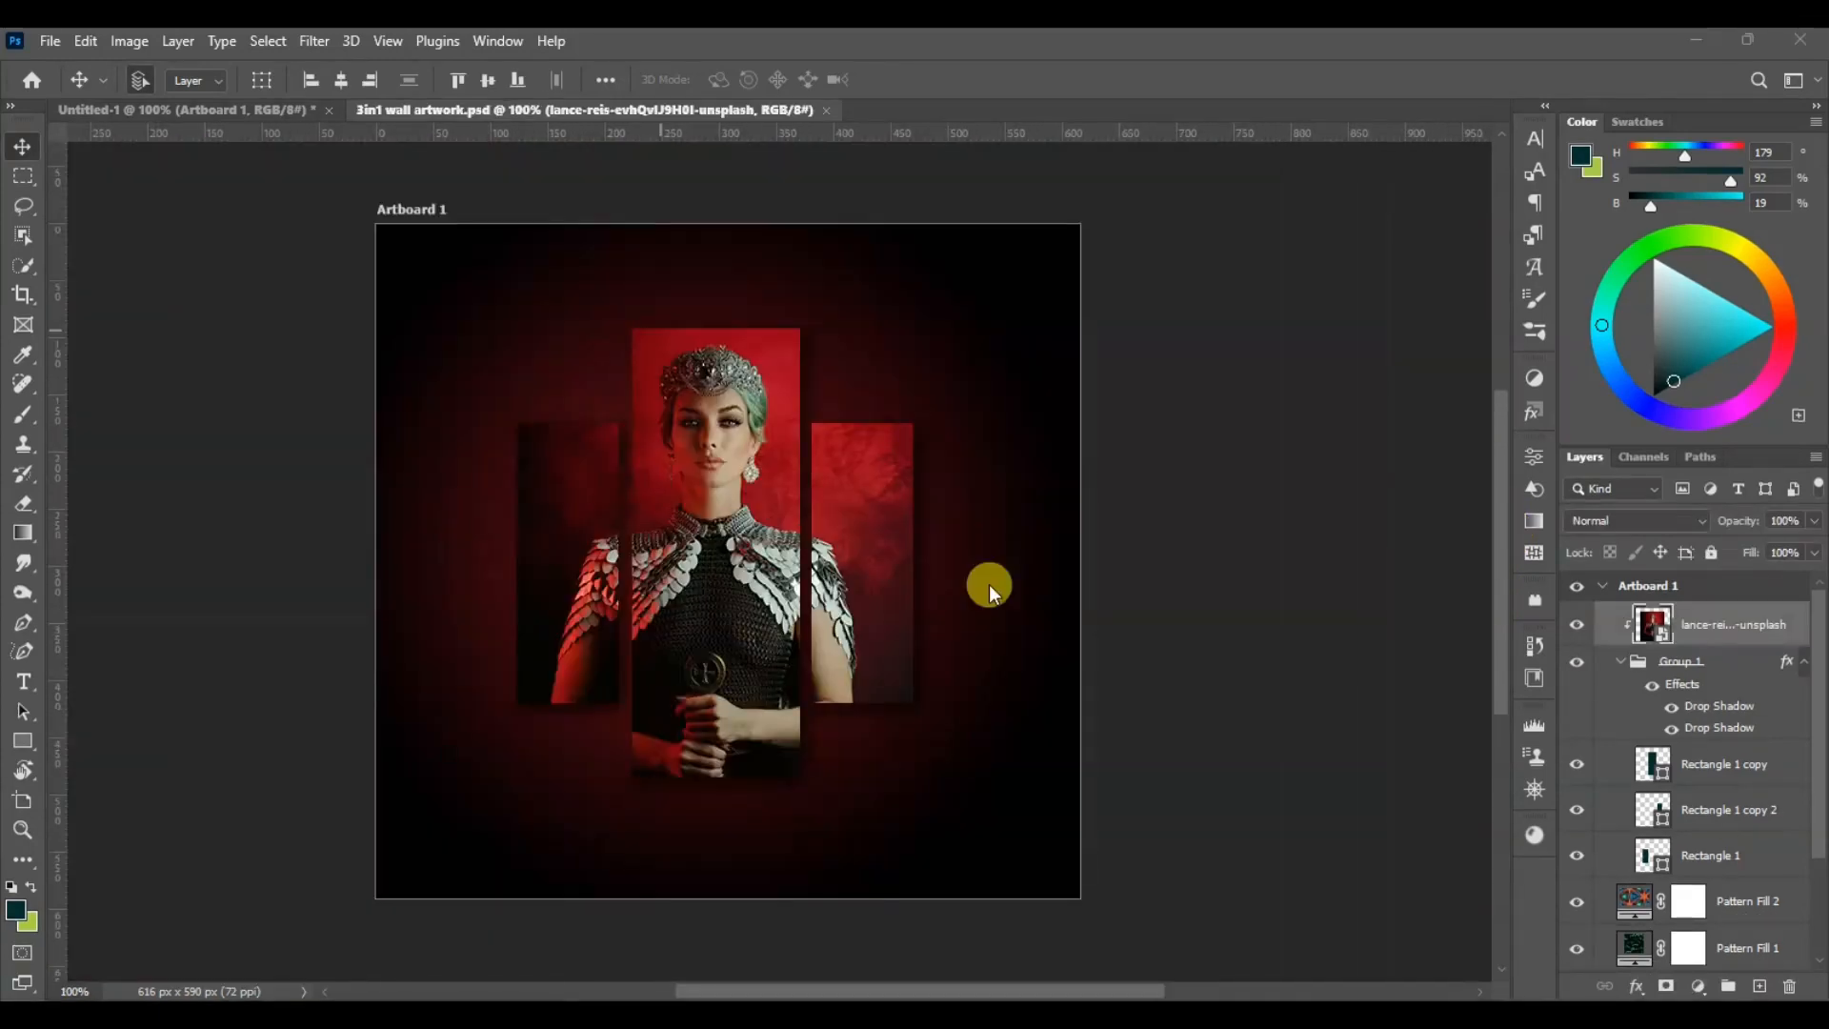
{"action": "key", "text": "ctrl+plus"}
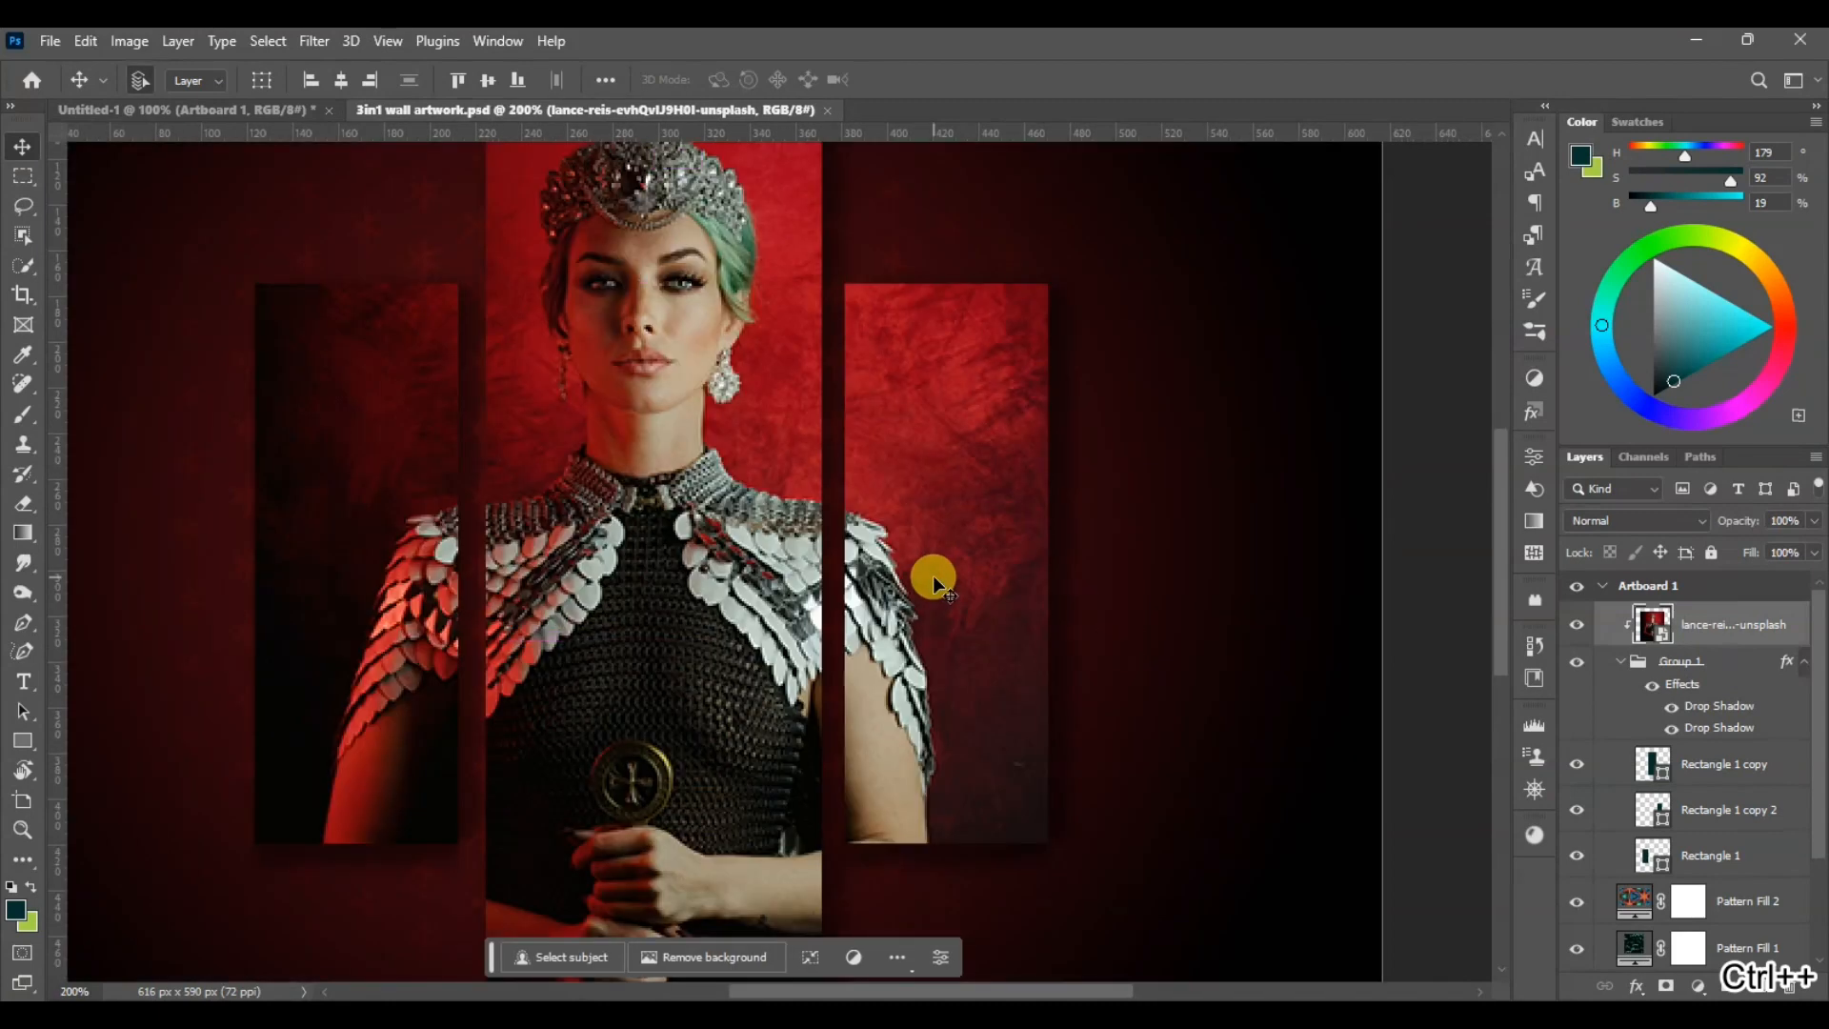
{"action": "left_click", "coordinate": [1533, 788]}
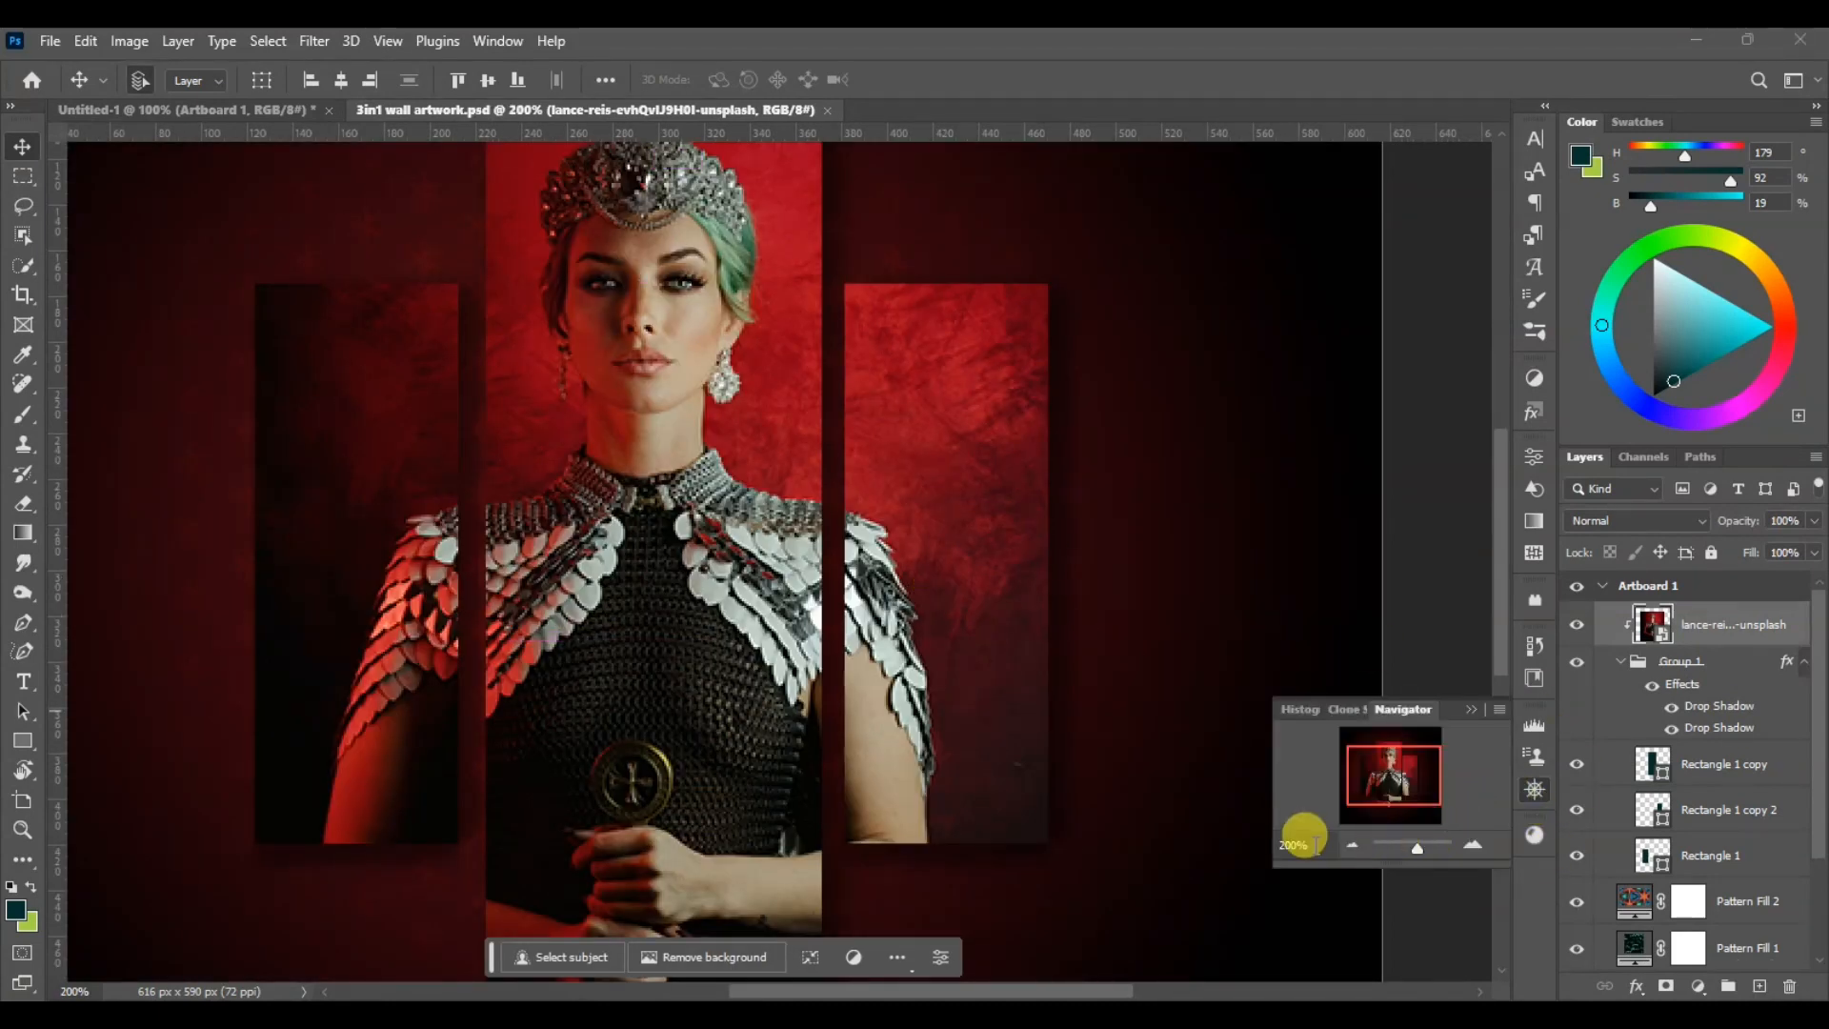
{"action": "key", "text": "Return"}
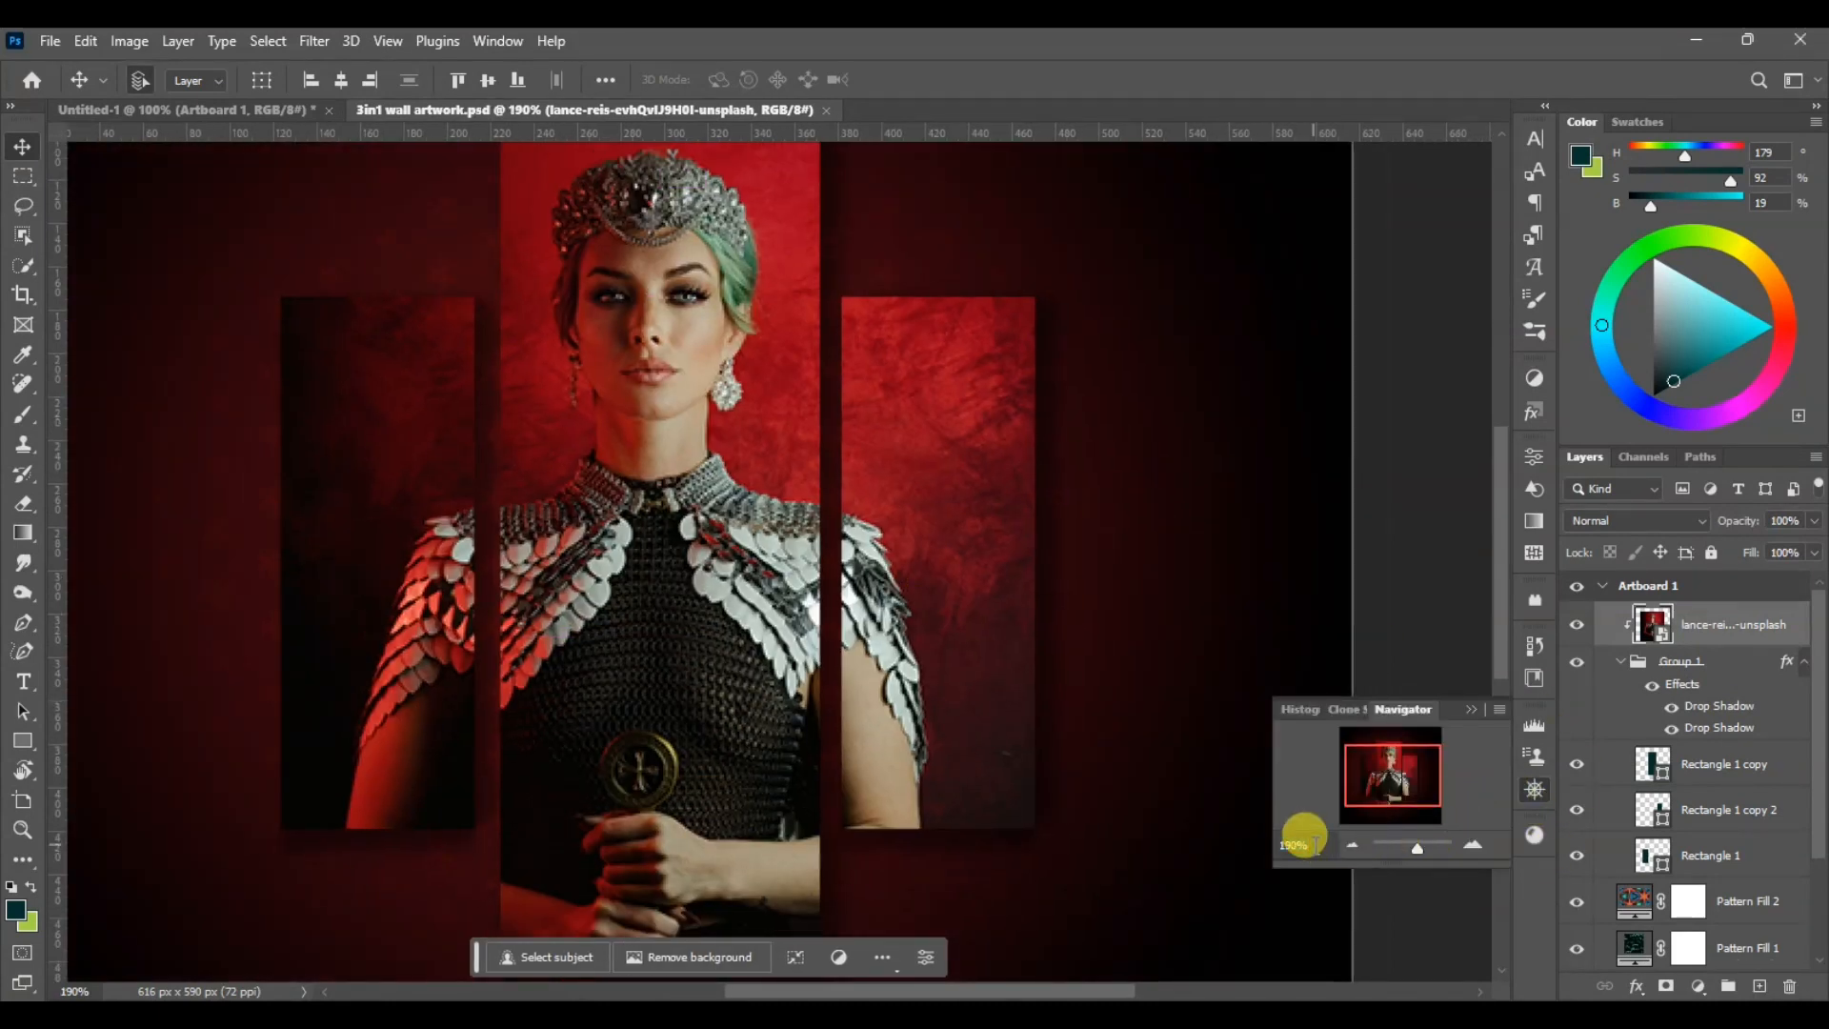
{"action": "type", "text": "181"}
{"action": "key", "text": "Return"}
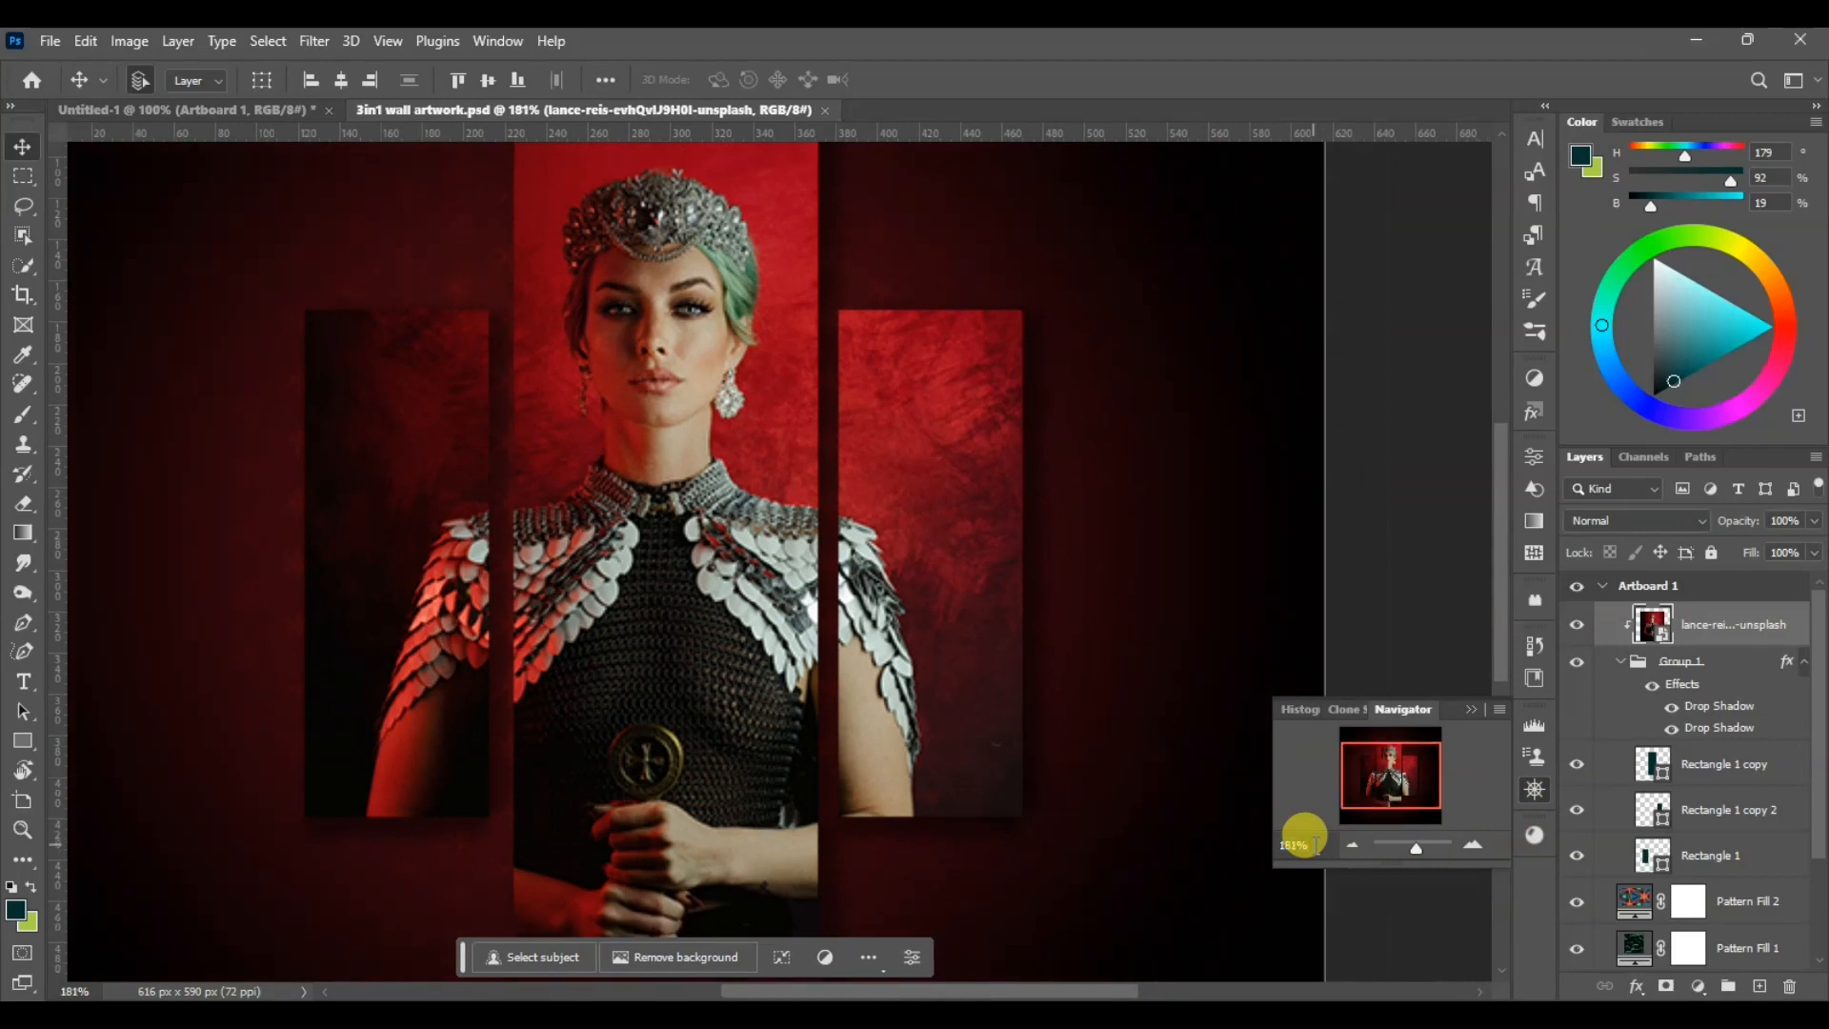
{"action": "key", "text": "Return"}
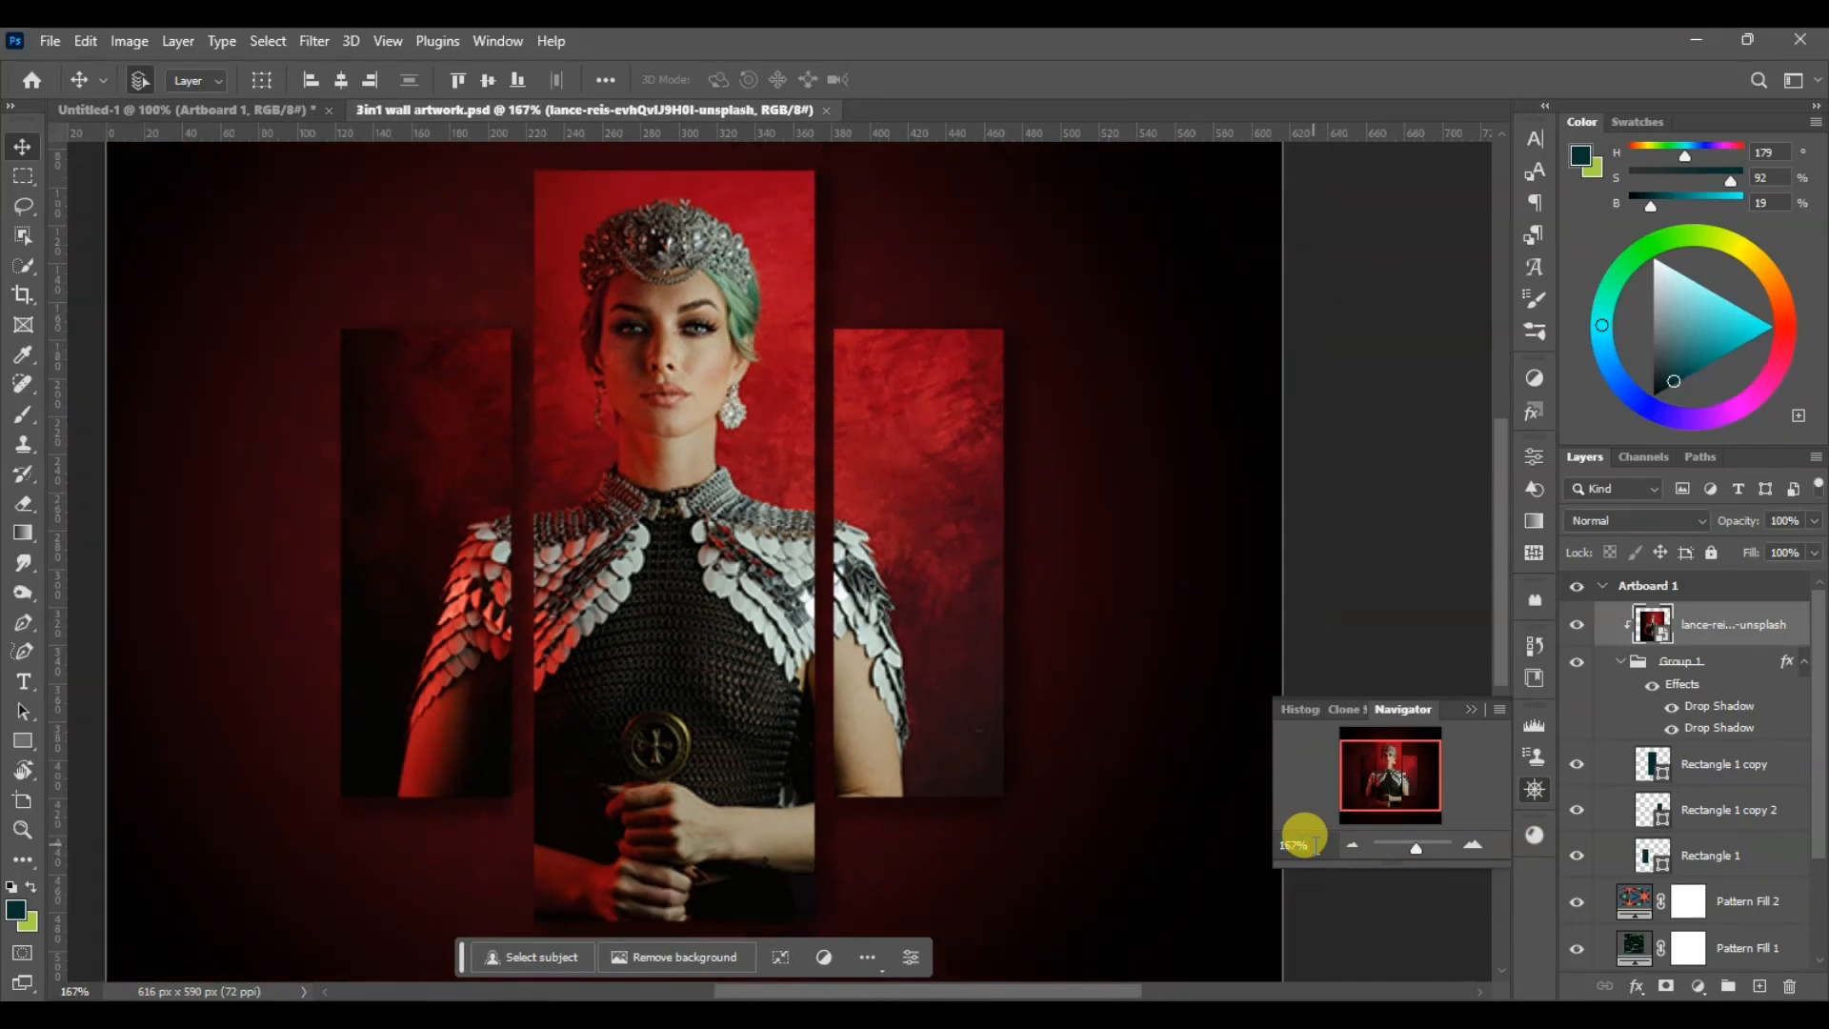
{"action": "key", "text": "ctrl+minus"}
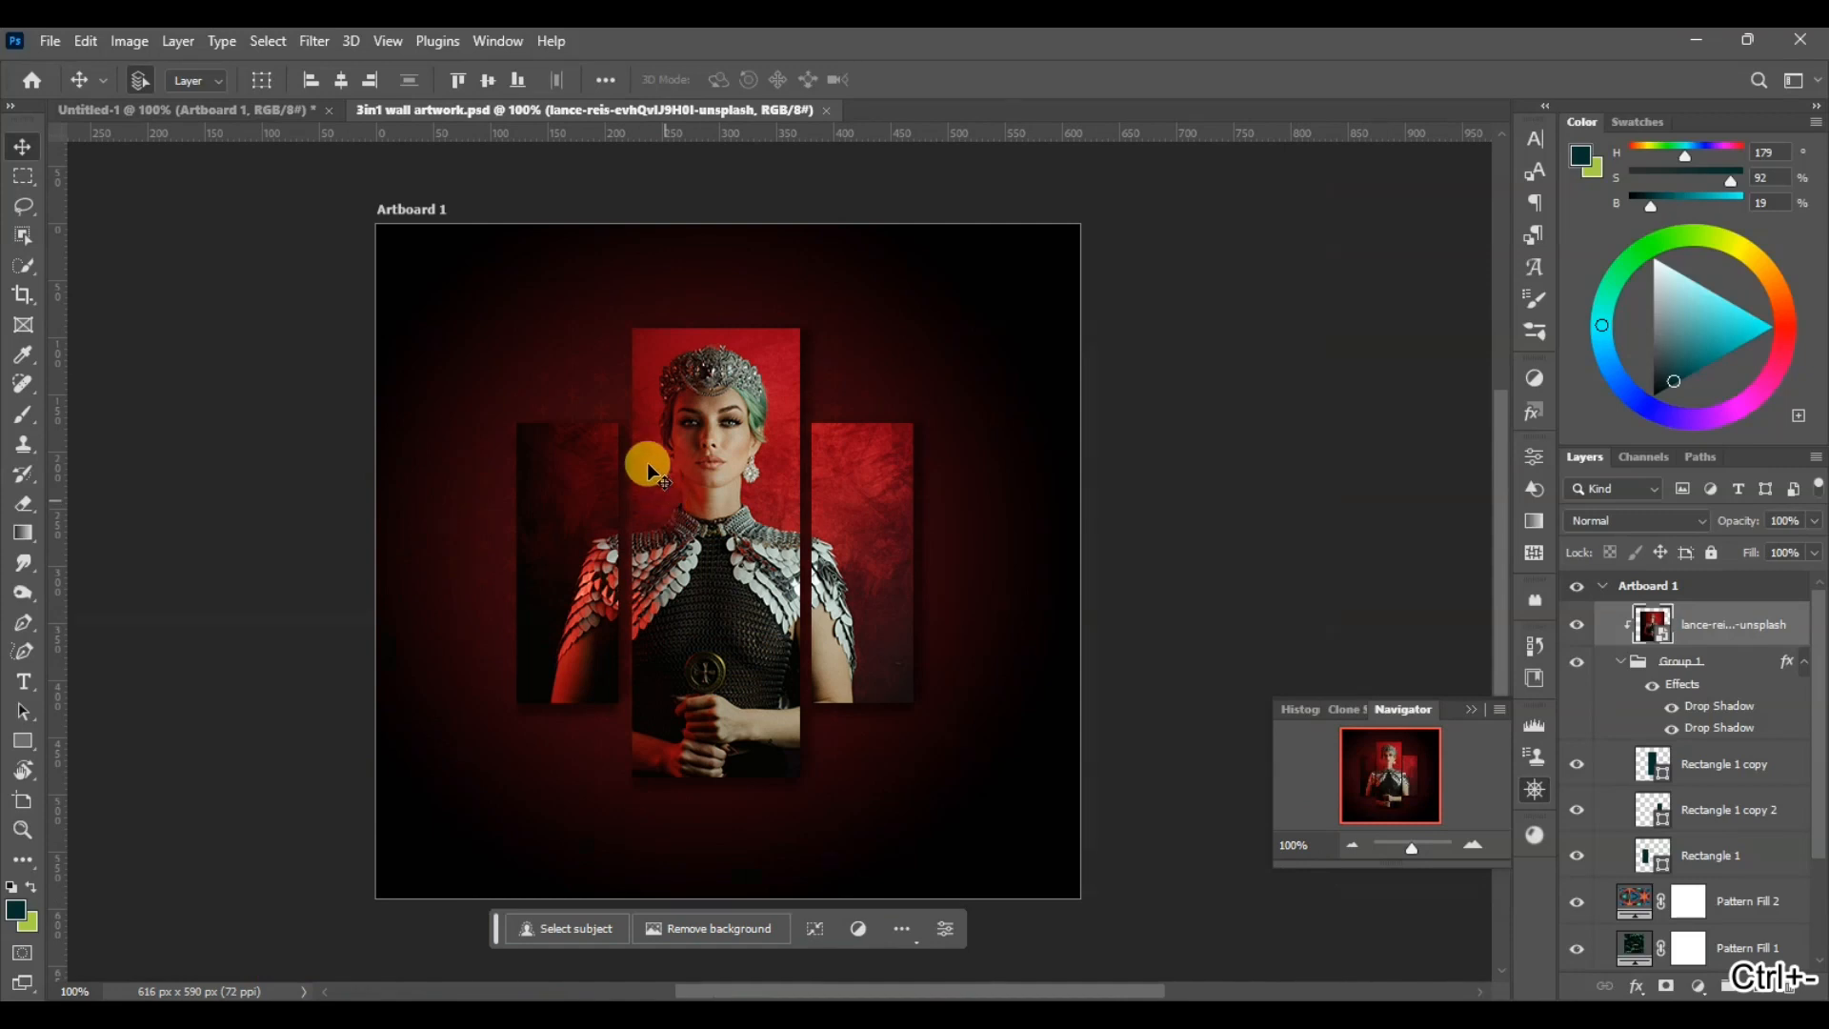
Enlarge the clipped portrait photo and reposition it so the head fills the centre panel and the shoulders span the side panels
{"action": "key", "text": "ctrl+t"}
{"action": "left_click_drag", "start_coordinate": [949, 304], "coordinate": [991, 216]}
{"action": "left_click_drag", "start_coordinate": [969, 368], "coordinate": [970, 417]}
{"action": "mouse_move", "coordinate": [1006, 284]}
{"action": "left_mouse_down"}
{"action": "mouse_move", "coordinate": [1024, 280]}
{"action": "mouse_move", "coordinate": [1011, 263]}
{"action": "left_mouse_up"}
{"action": "key", "text": "Return"}
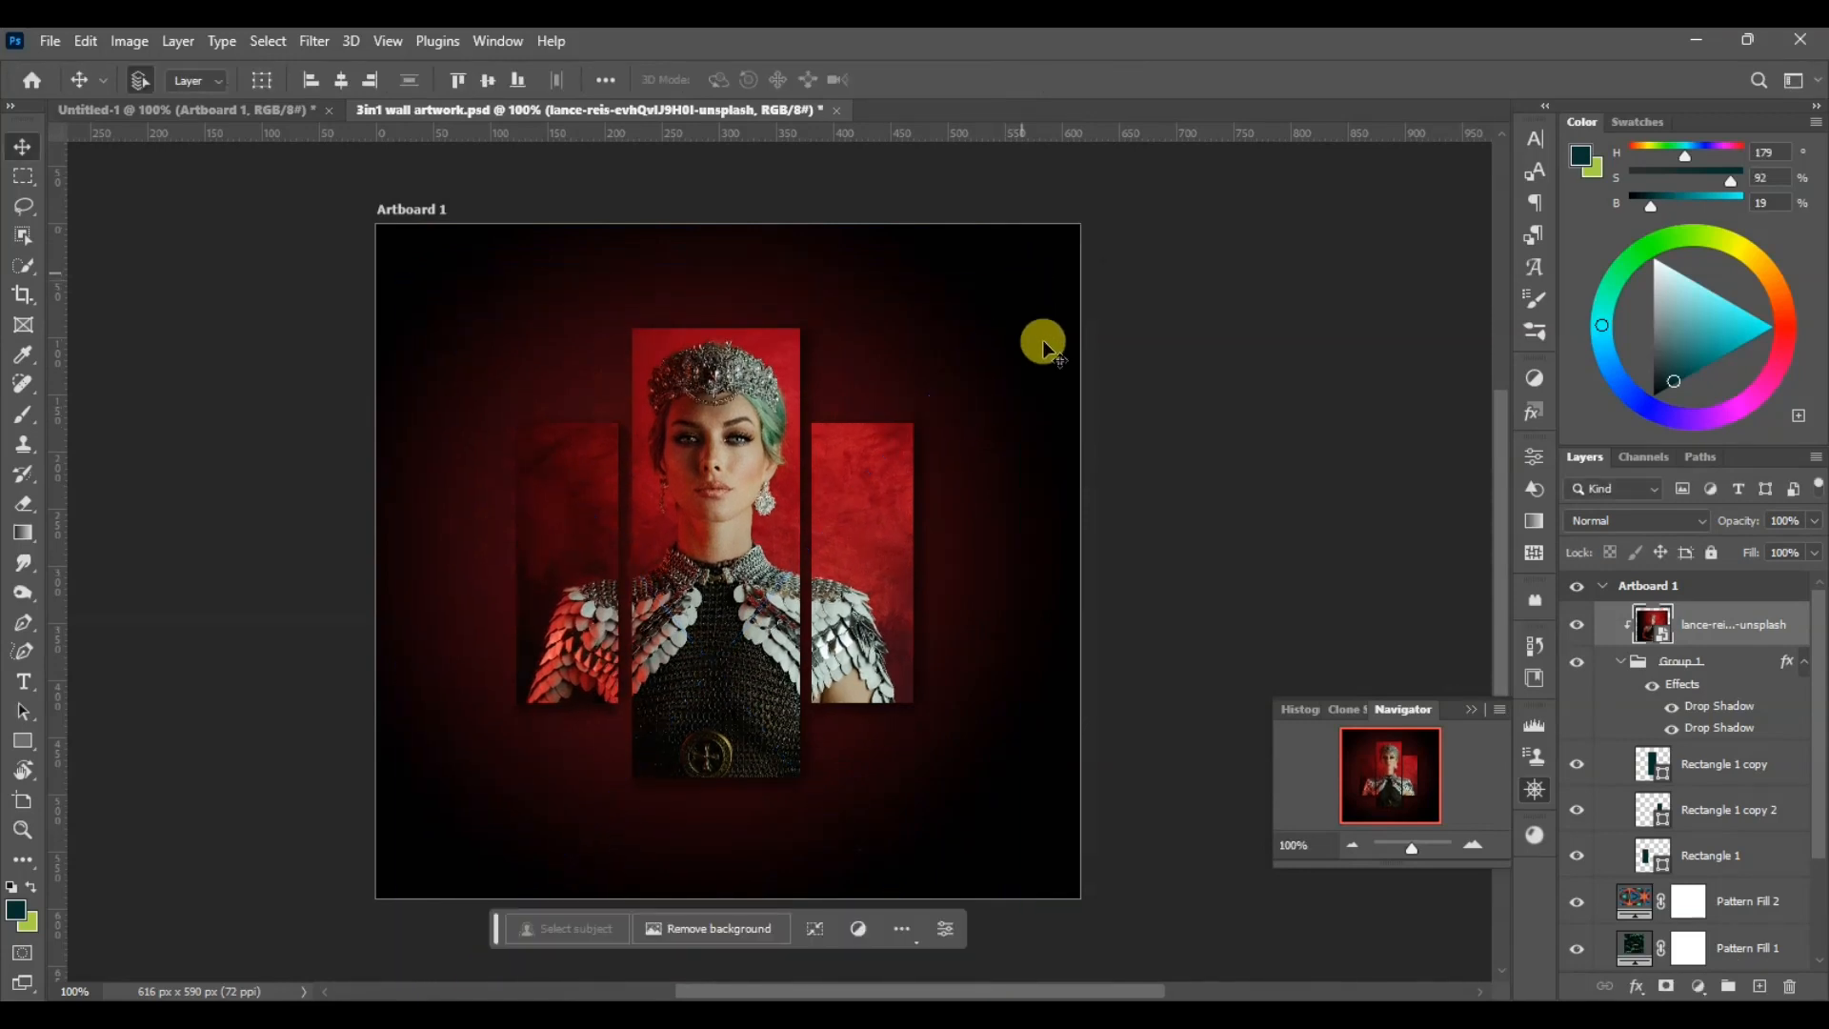